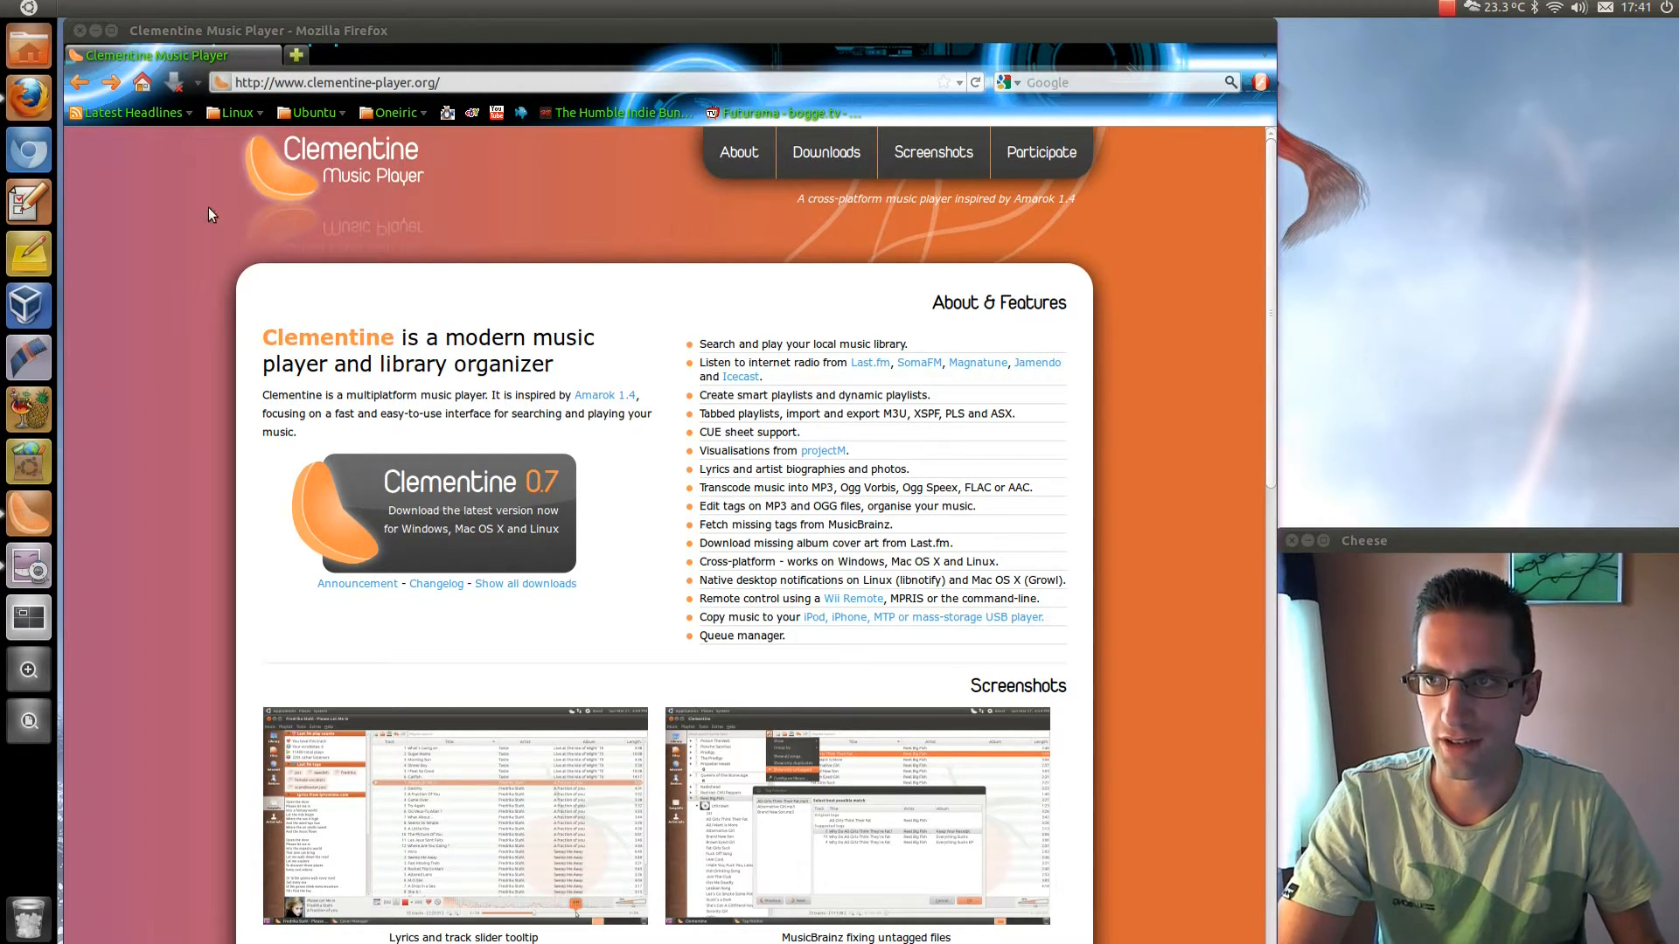
Minimise the Firefox window showing the Clementine website to reveal the desktop.
left_click(92, 31)
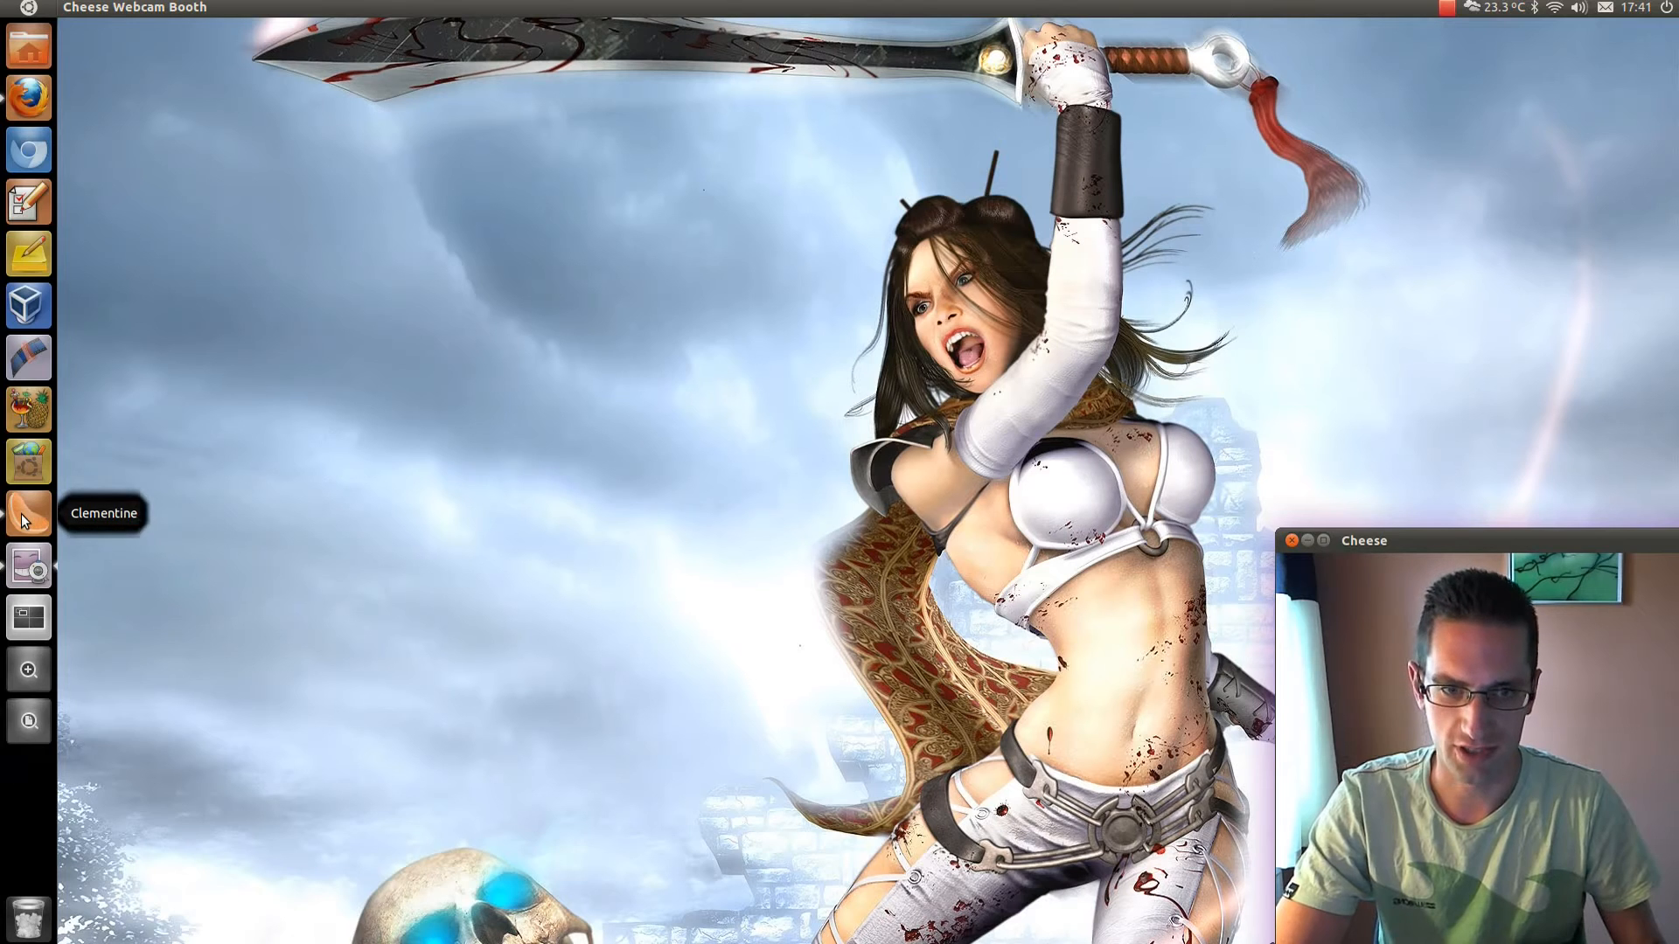
Launch Clementine and review the library's Advanced grouping dialog, cancelling without changes.
left_click(22, 520)
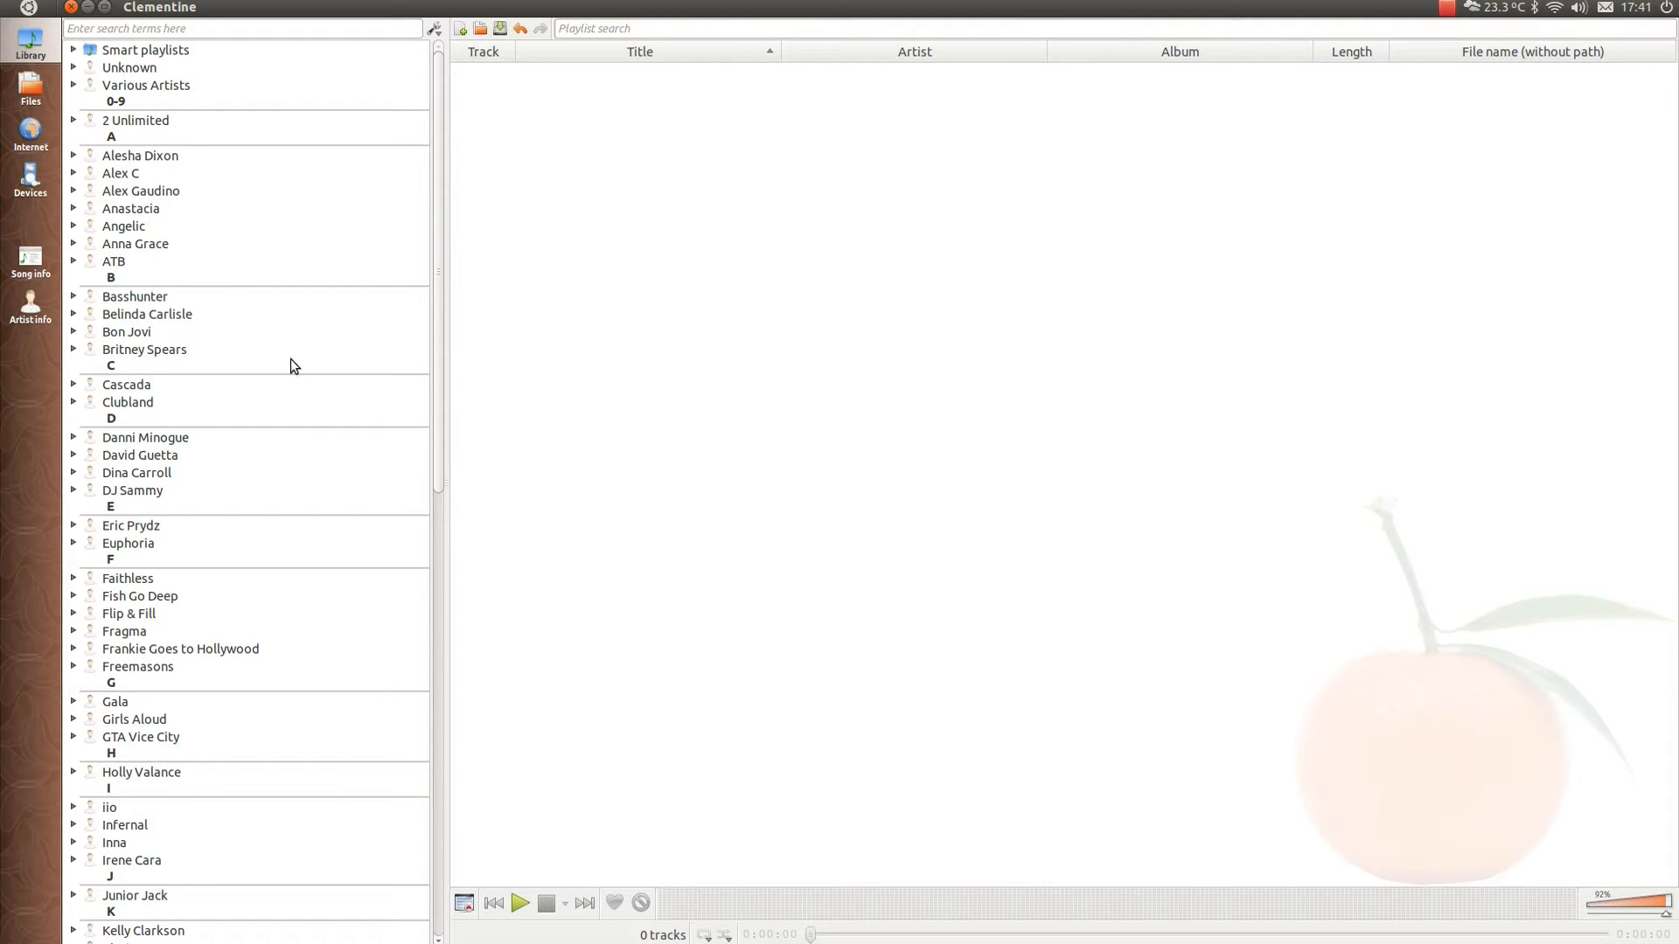
left_click(435, 31)
mouse_move(504, 69)
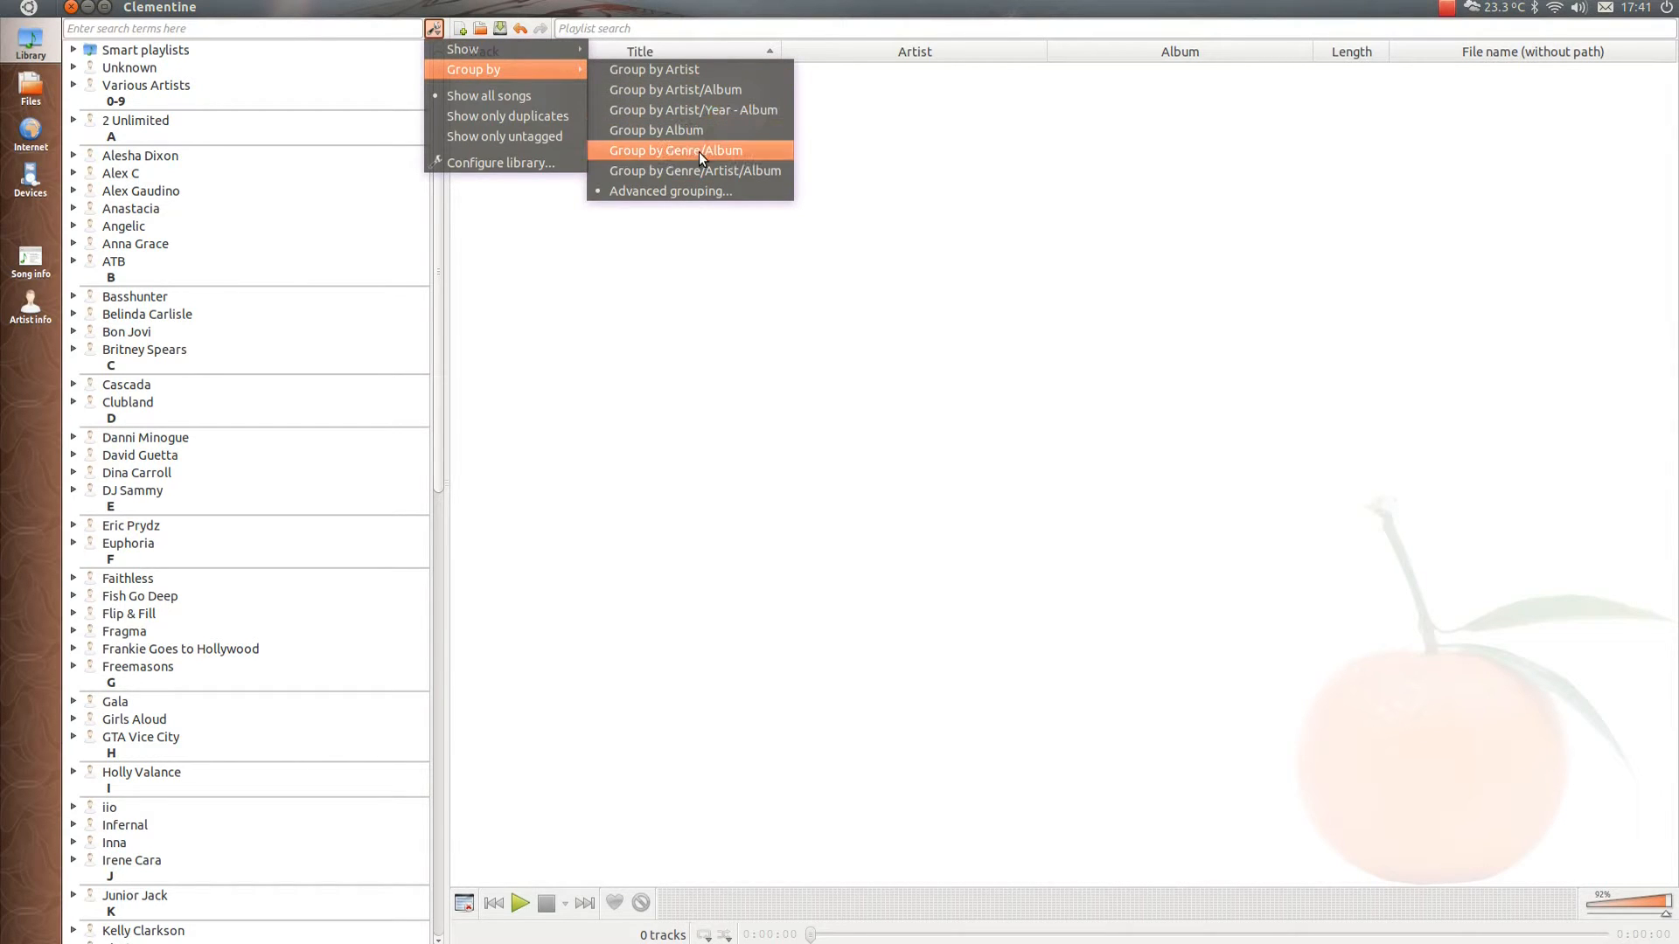
left_click(681, 191)
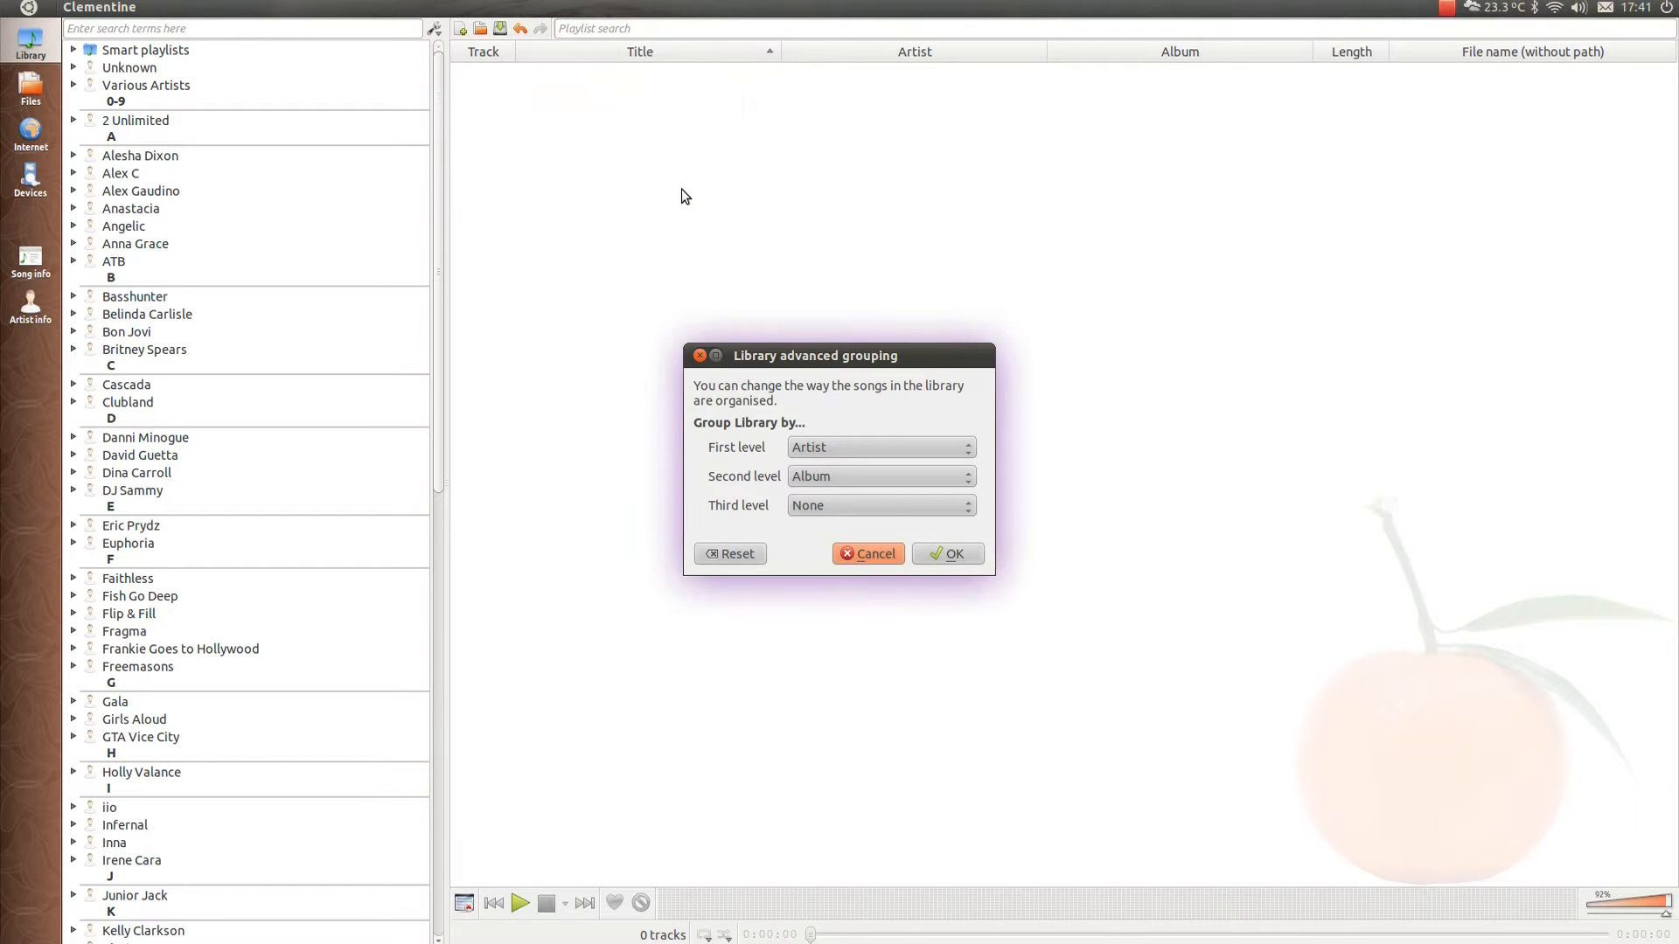
left_click(870, 553)
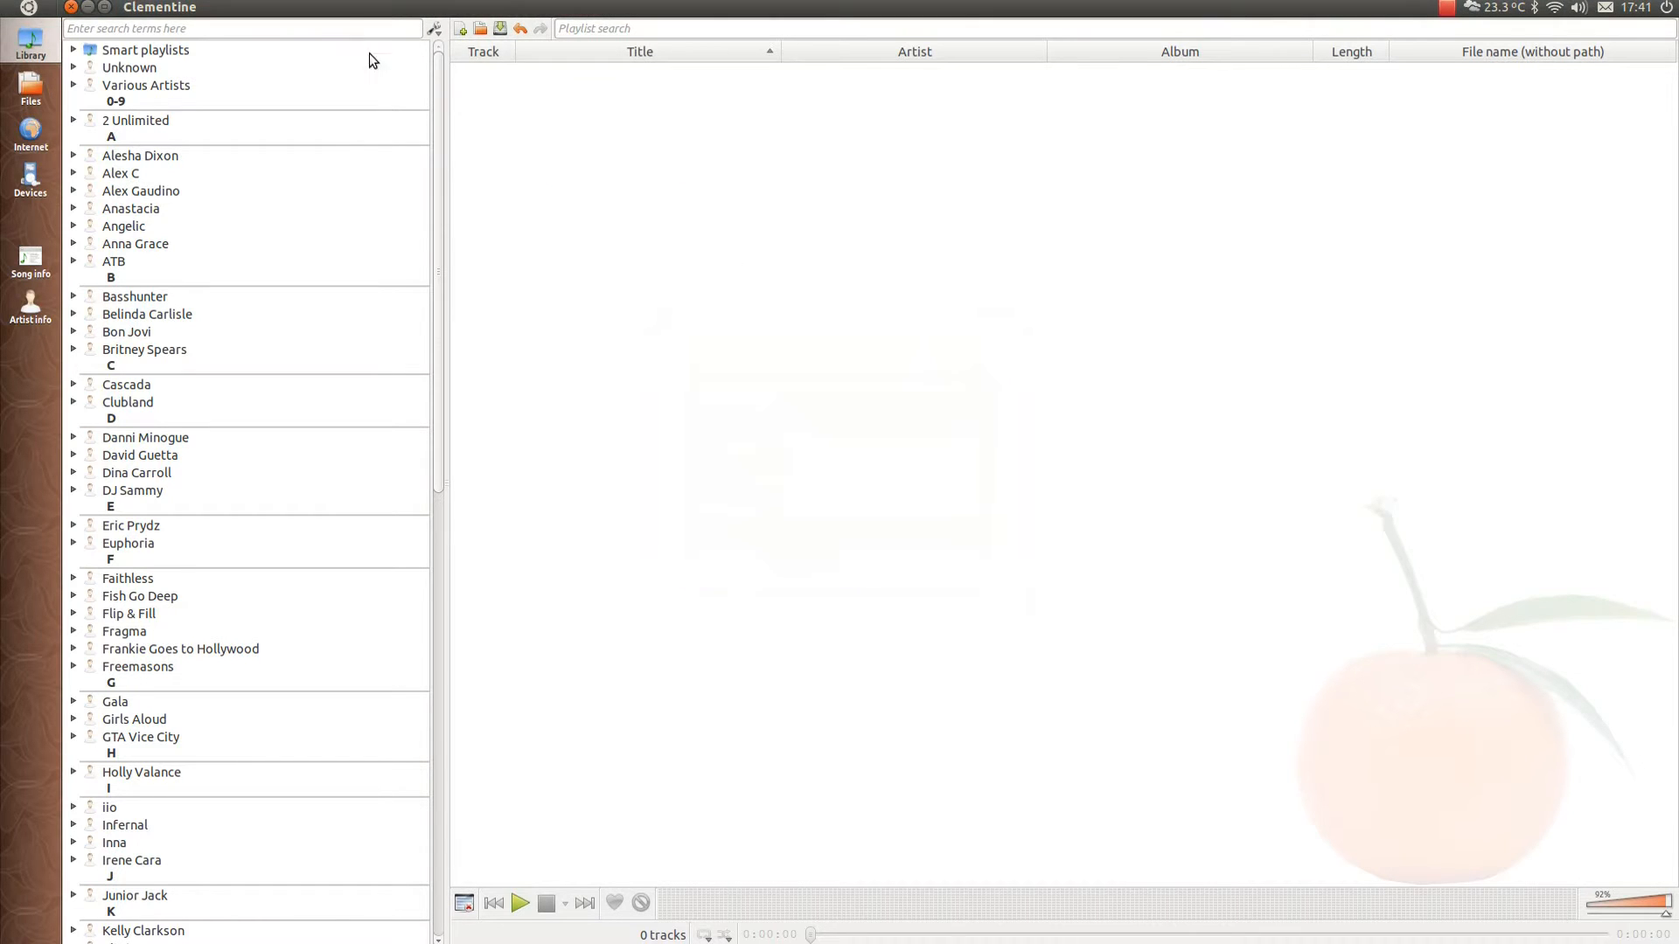
Bring up Clementine's Preferences dialog from the Tools menu.
left_click(236, 6)
left_click(408, 220)
left_click(236, 6)
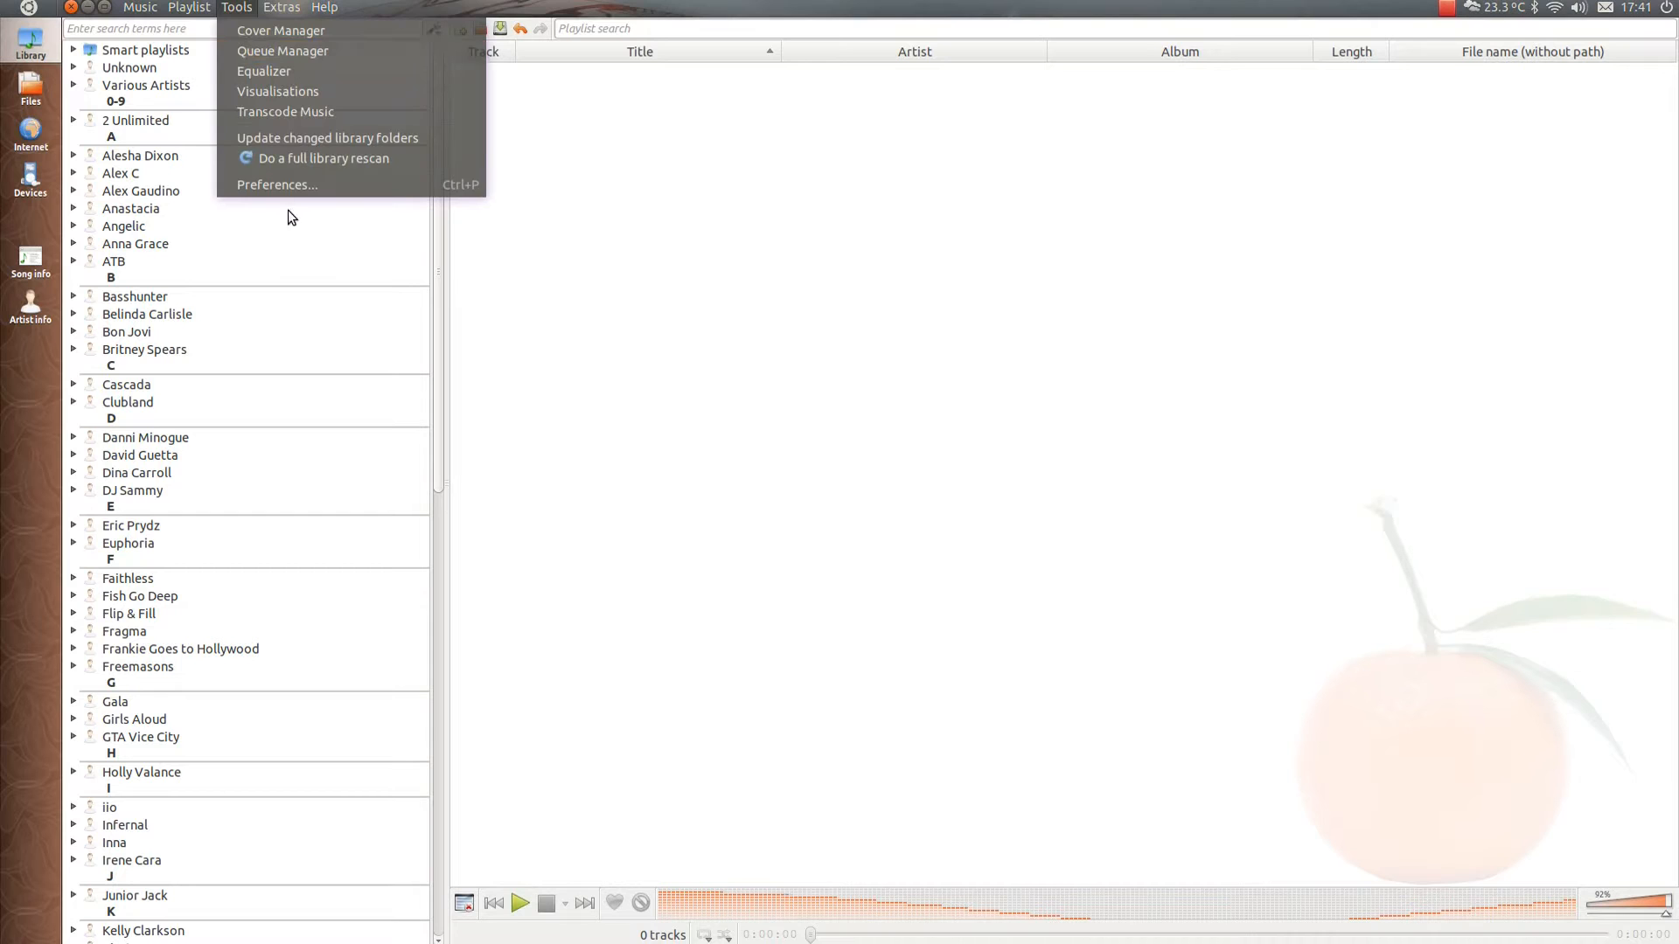
left_click(303, 184)
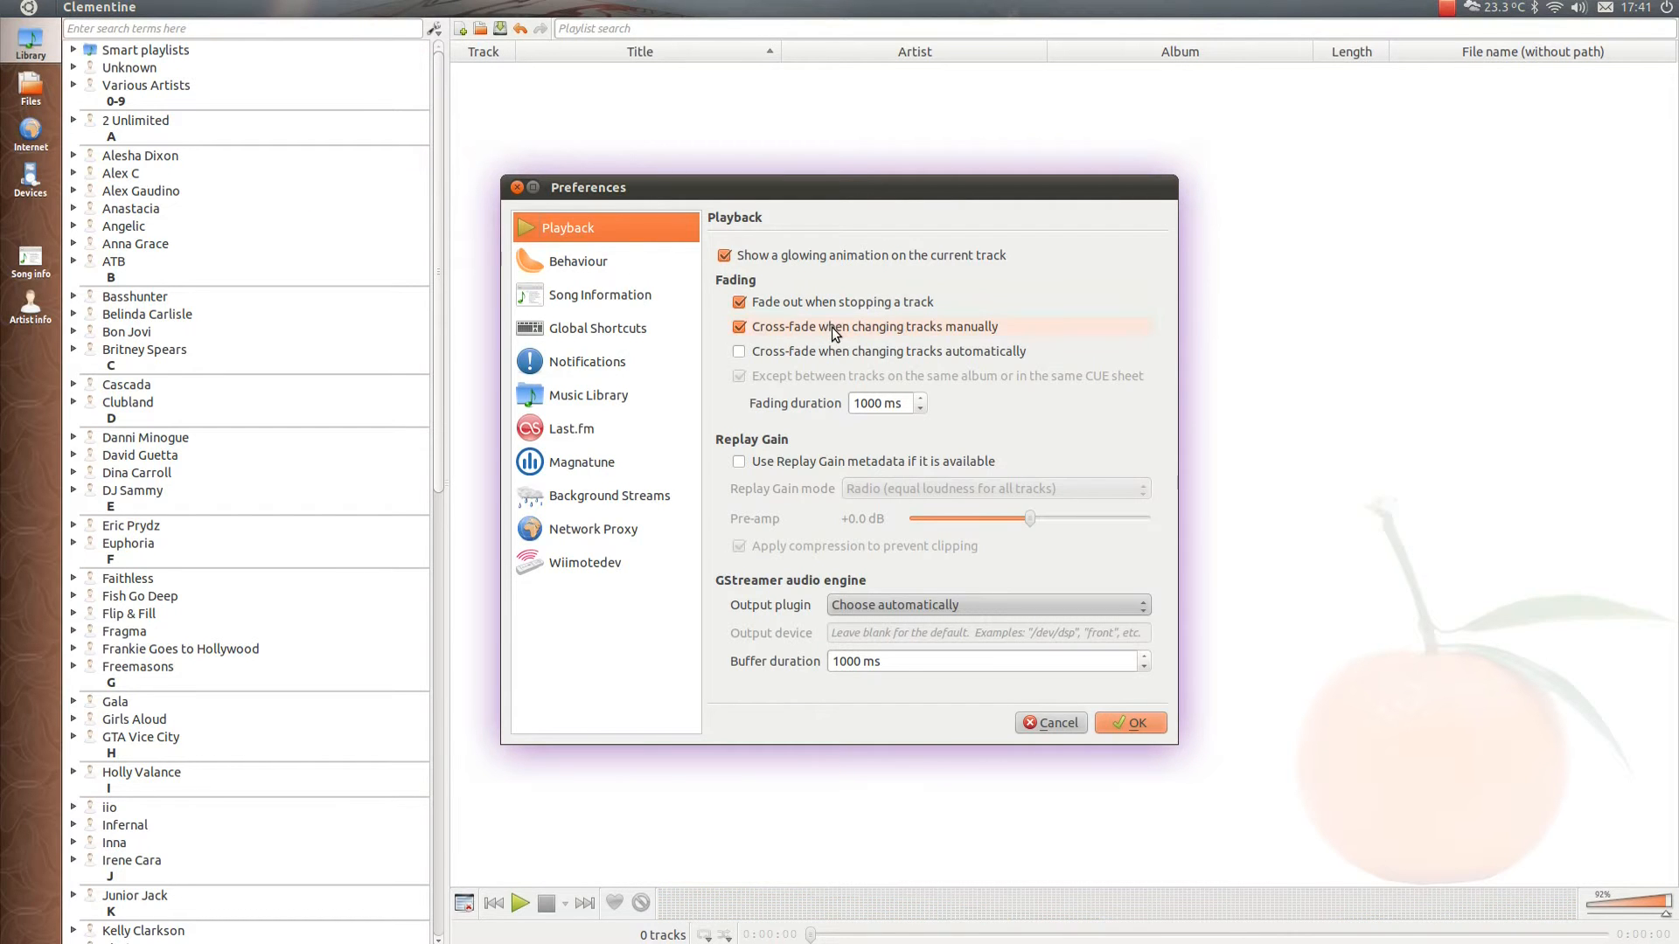
Review Behaviour and Song Information, raising lyrics font to 9.5 pt, then show Notifications.
left_click(590, 262)
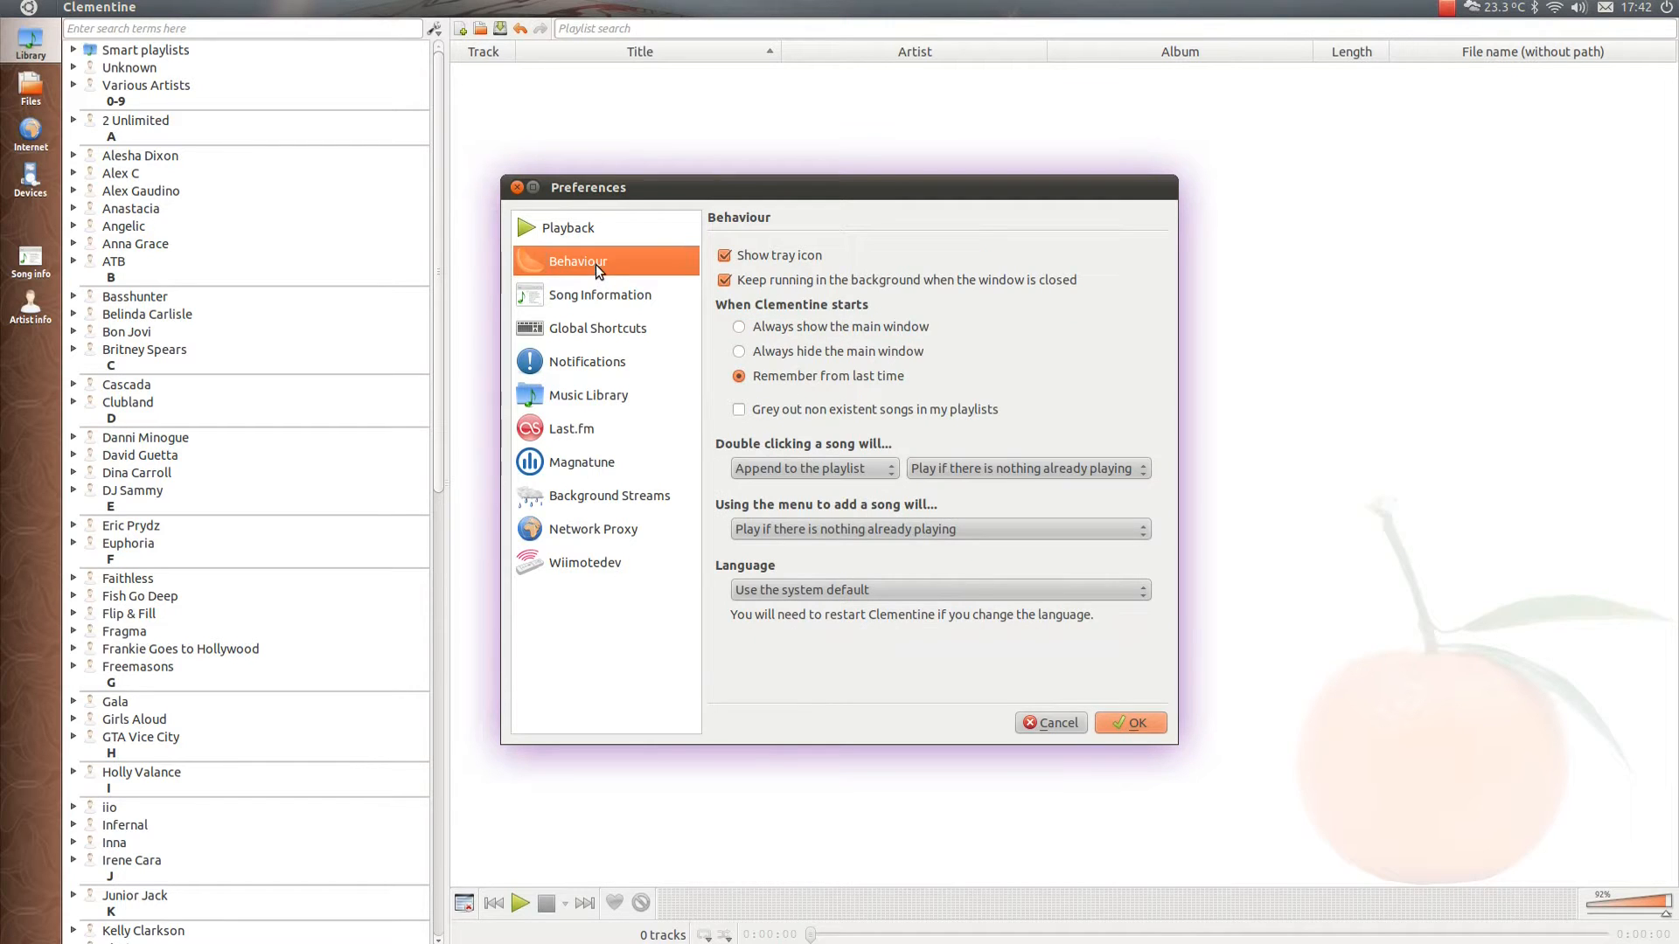
key("Down")
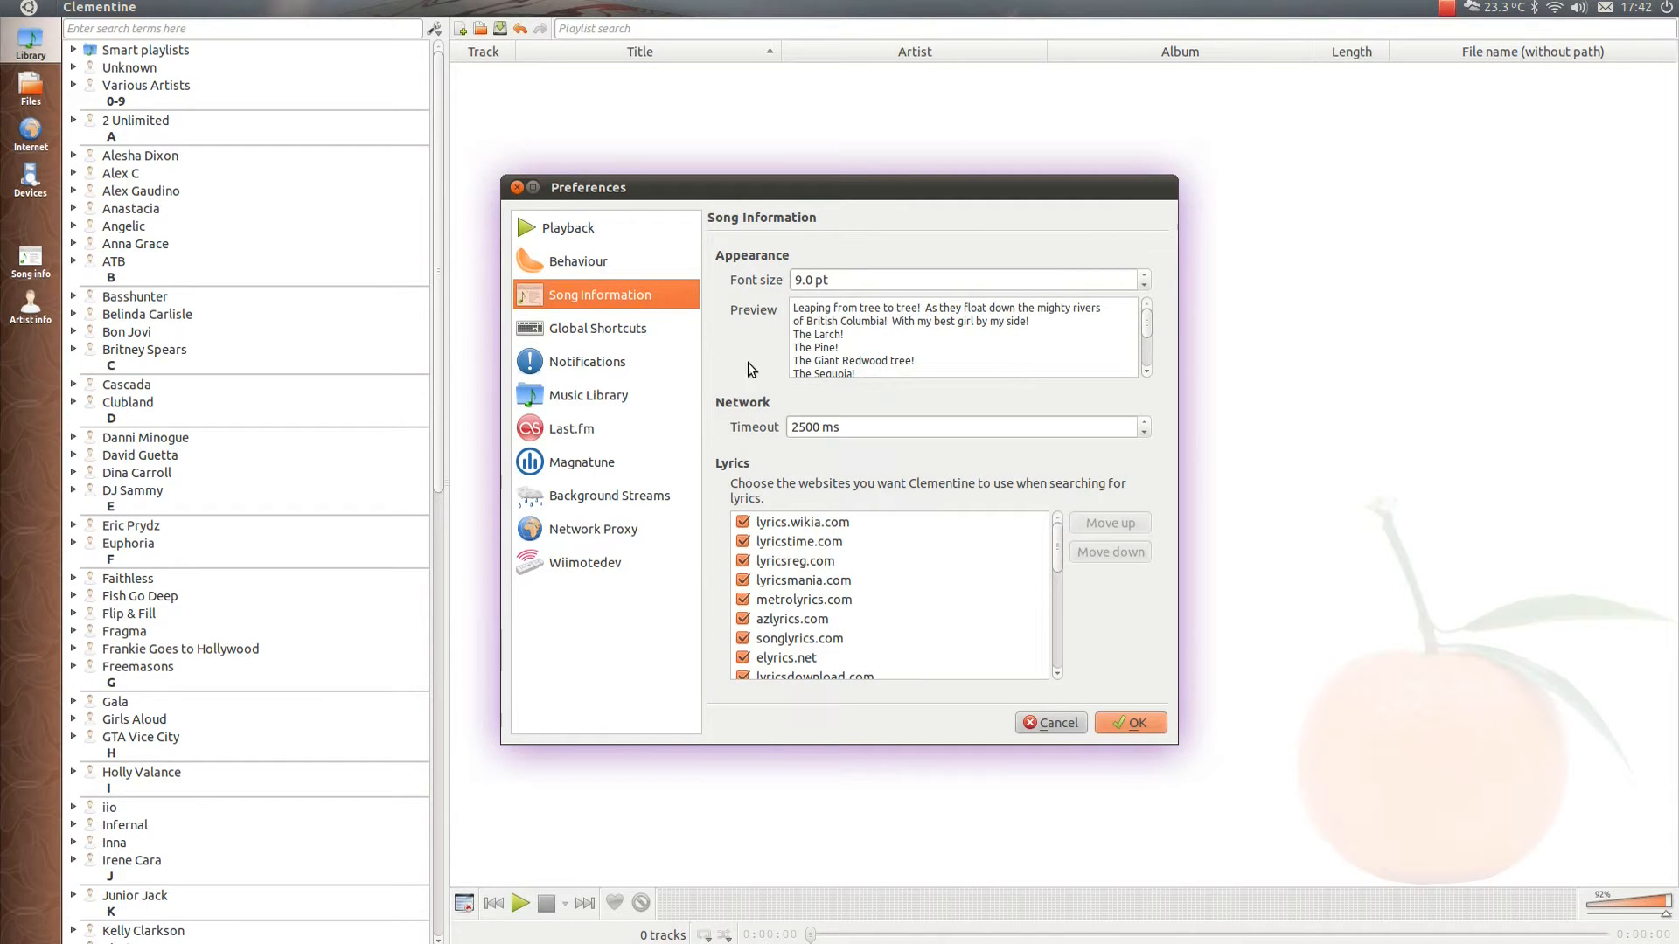
left_click(1146, 278)
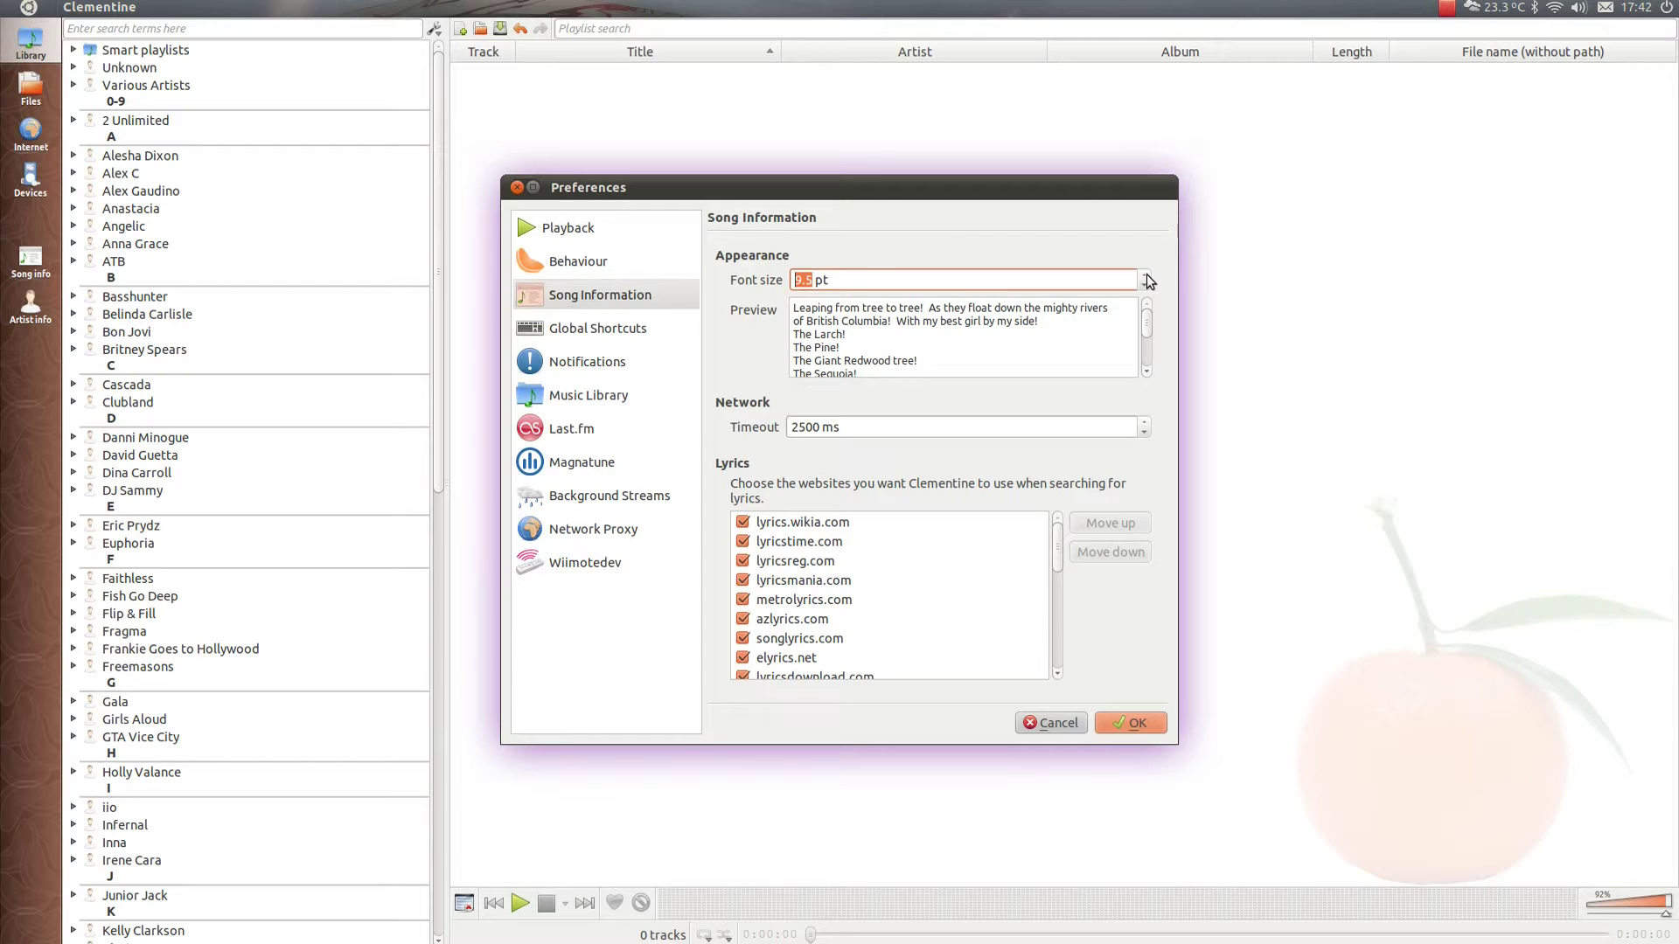
left_click(629, 334)
left_click(616, 365)
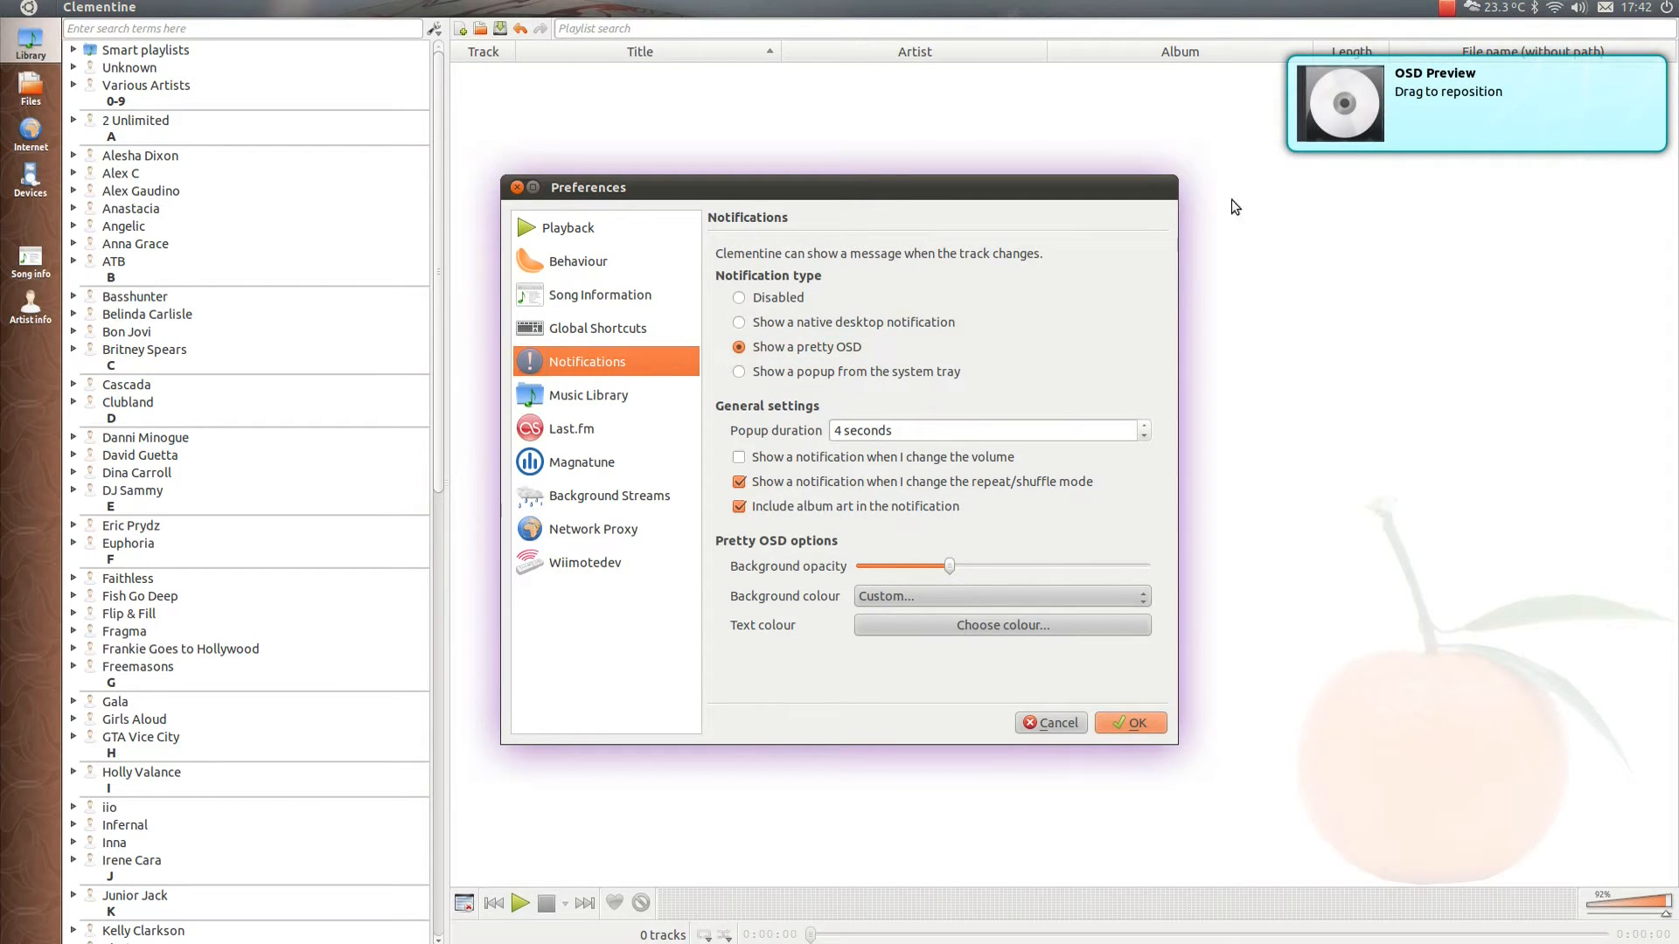
left_click(777, 321)
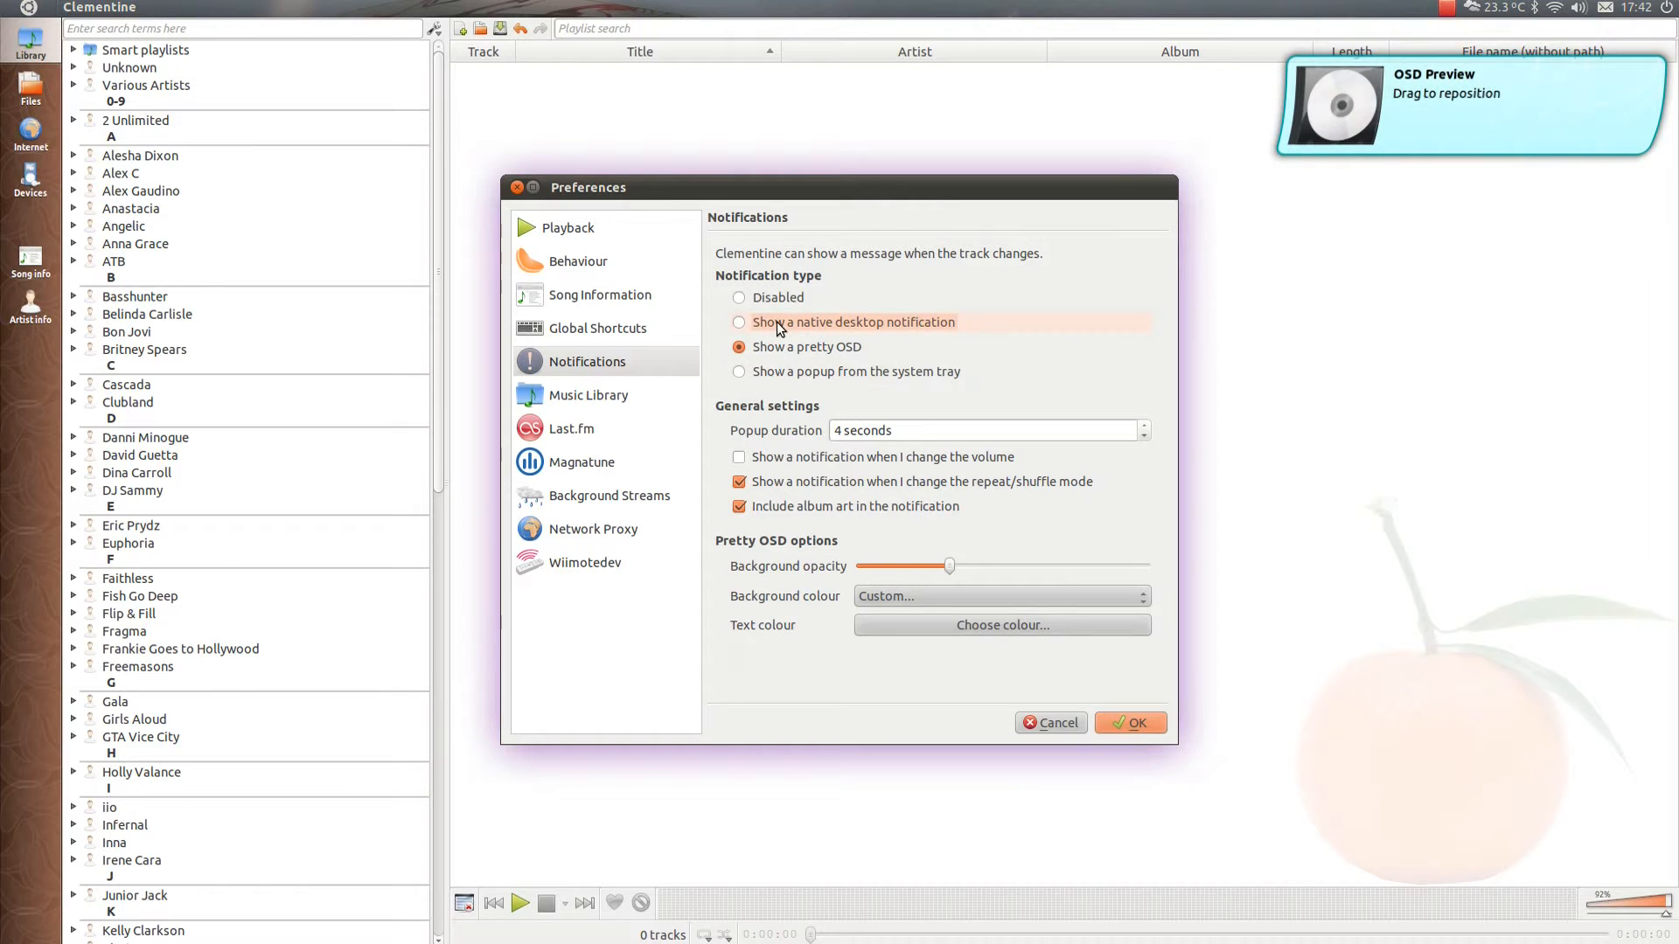
left_click(778, 321)
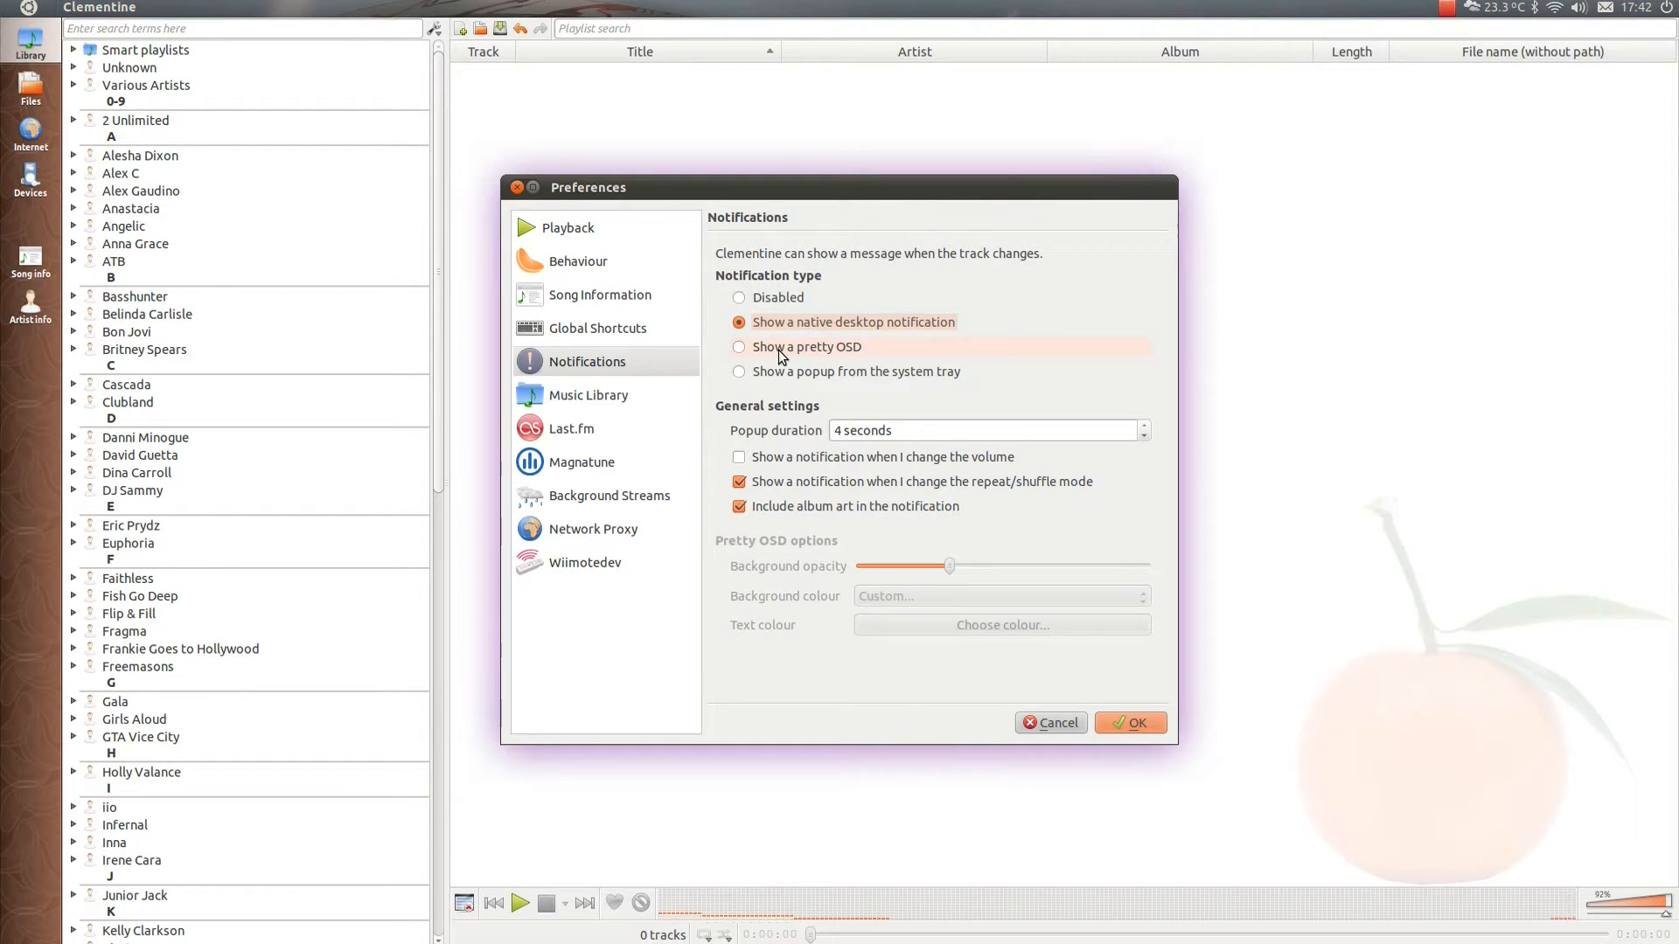
left_click(778, 350)
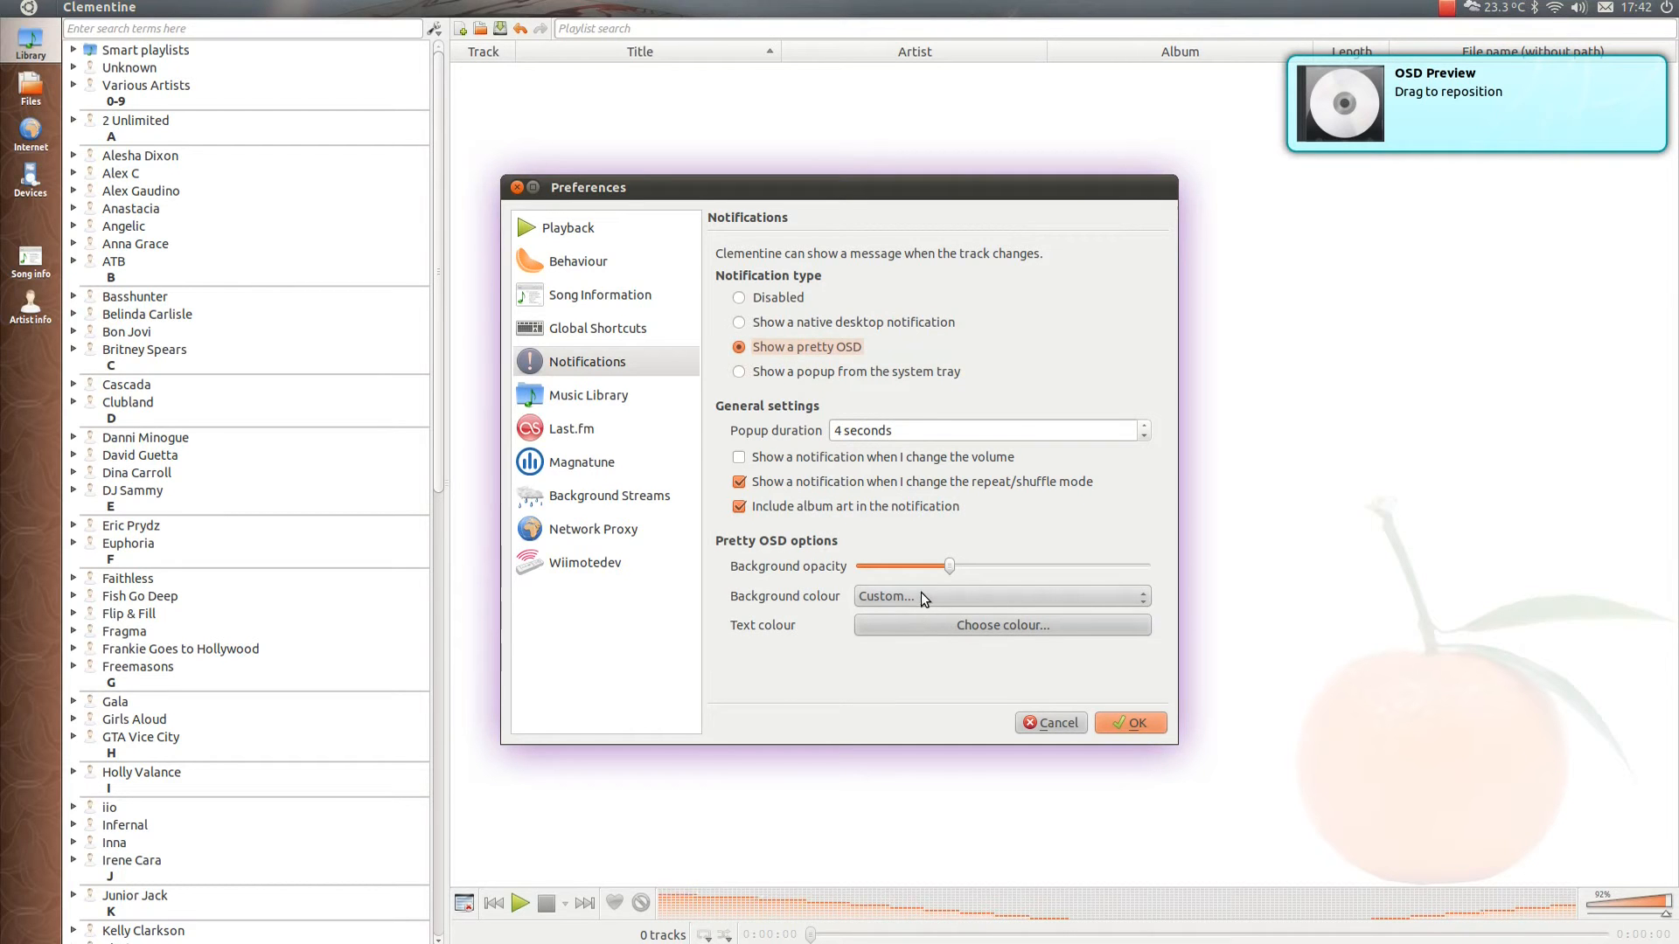
left_click(973, 621)
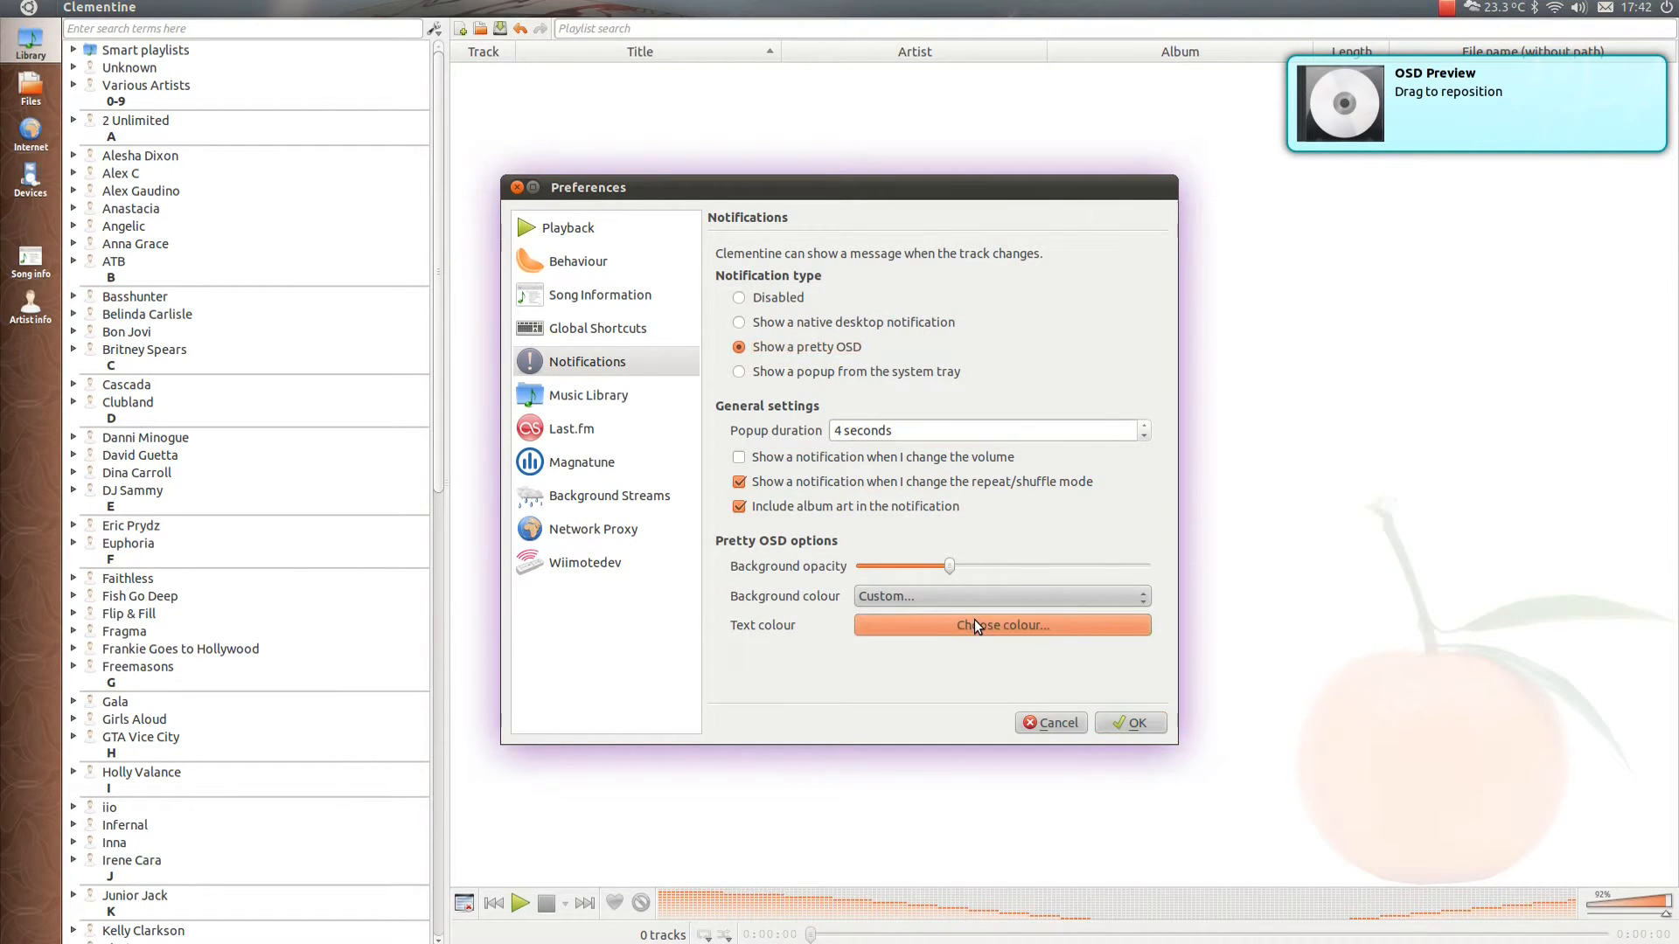
left_click(939, 583)
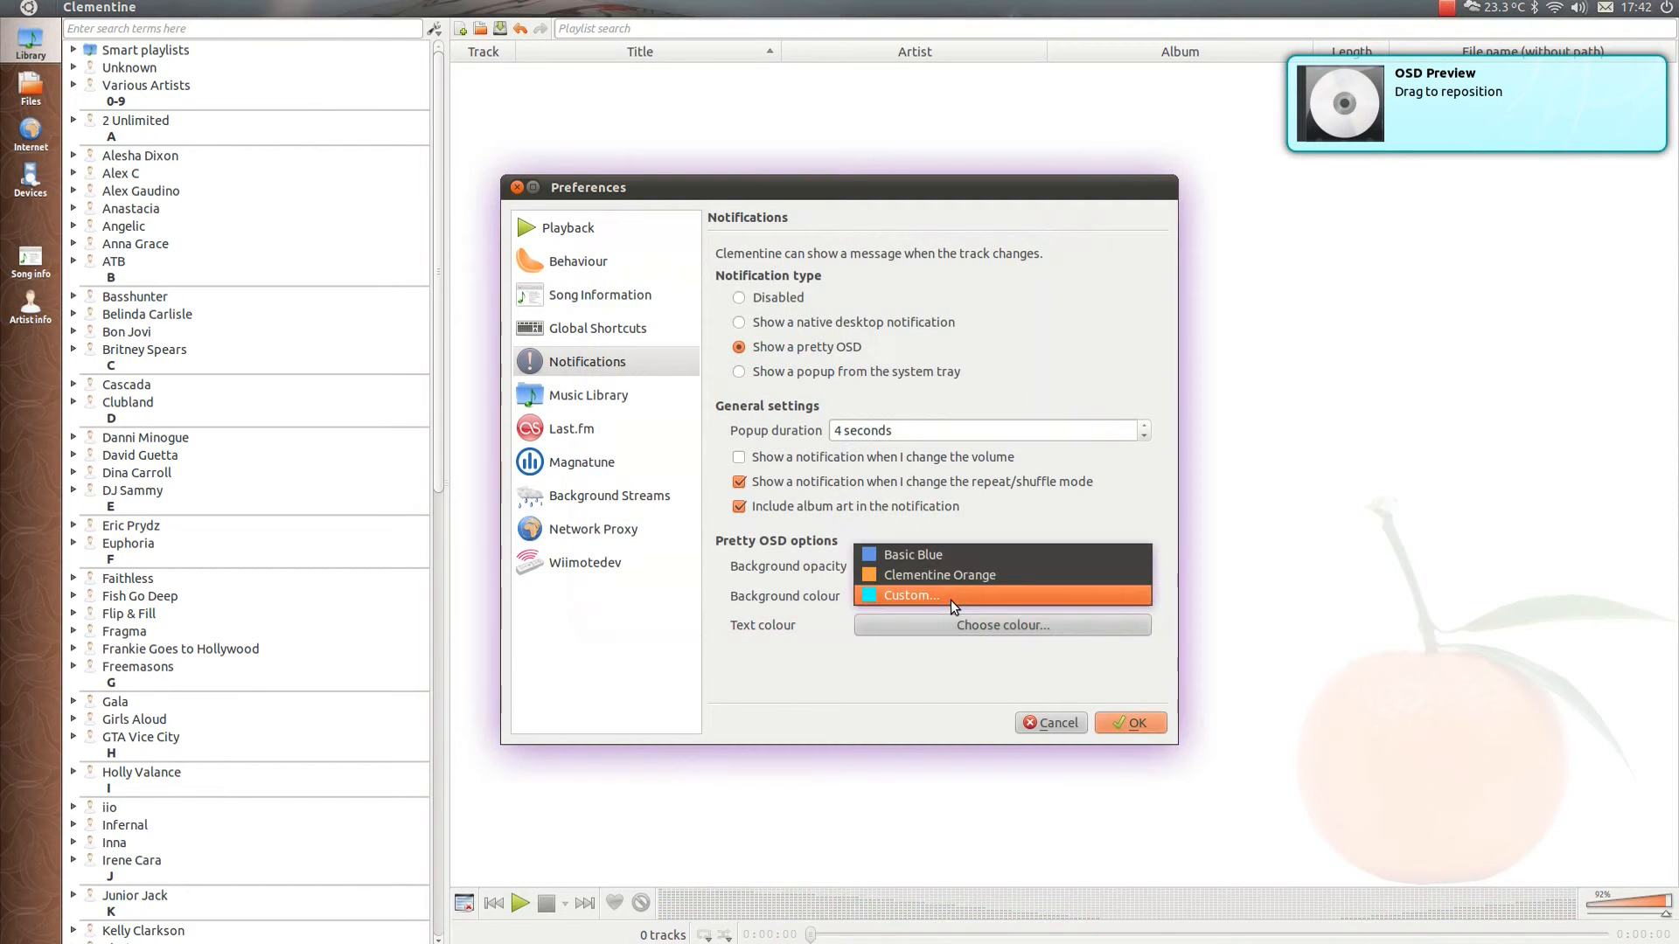
left_click(952, 599)
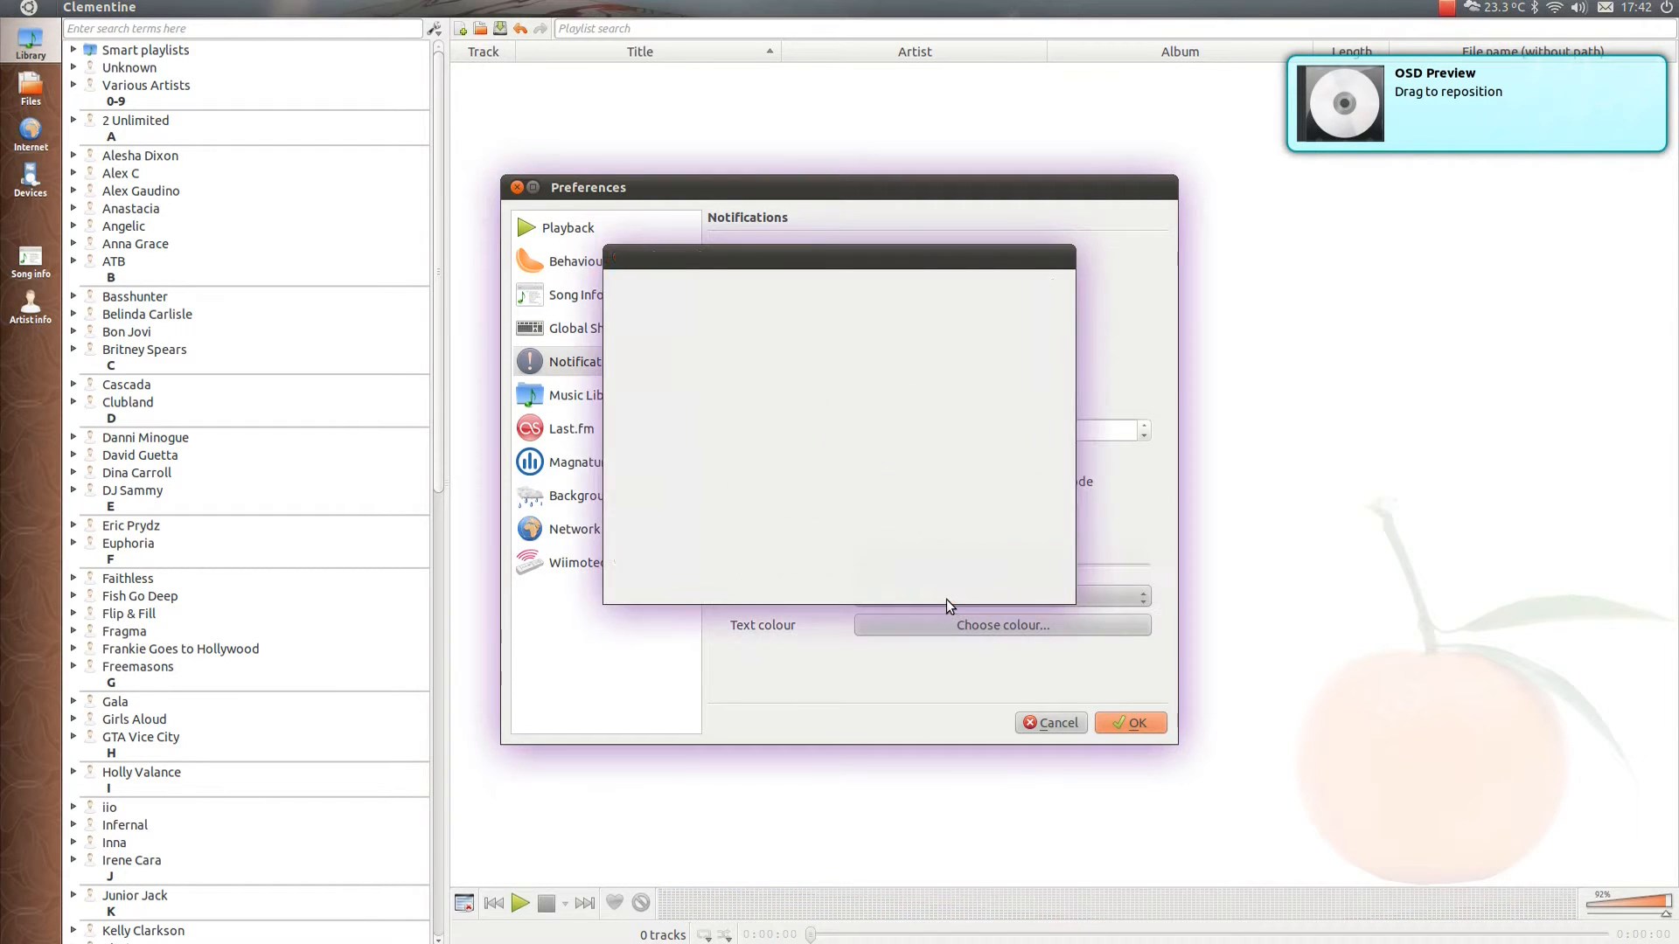
left_click(945, 585)
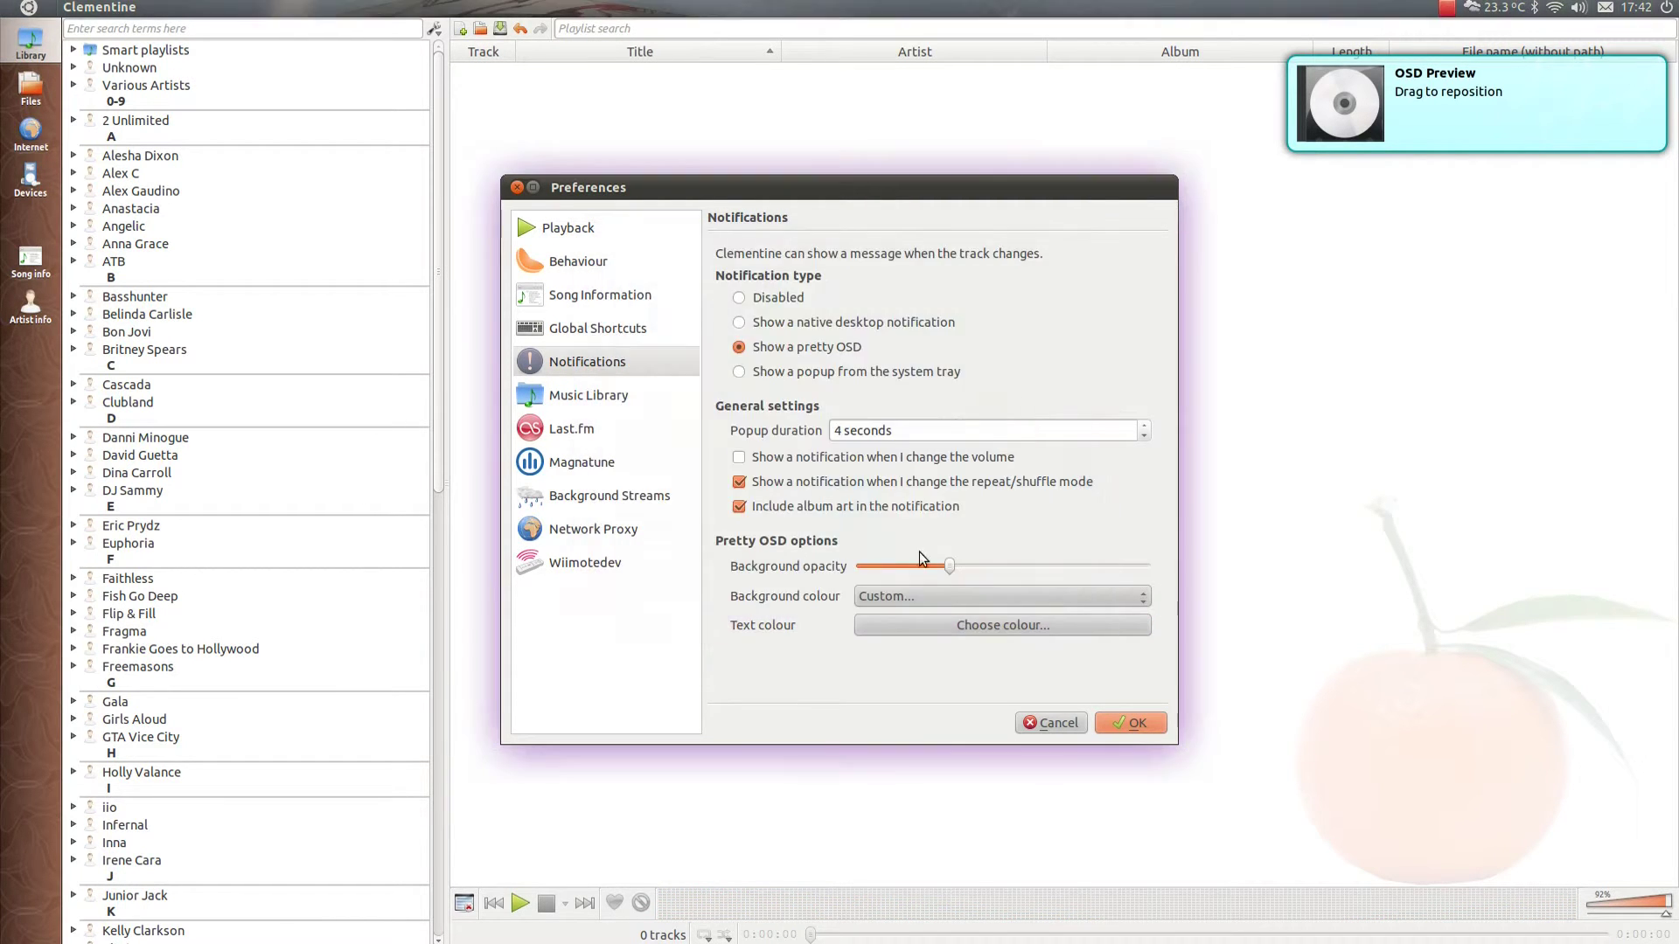
Review the Music Library, Last.fm and Magnatune pages, keeping the current membership type.
left_click(598, 384)
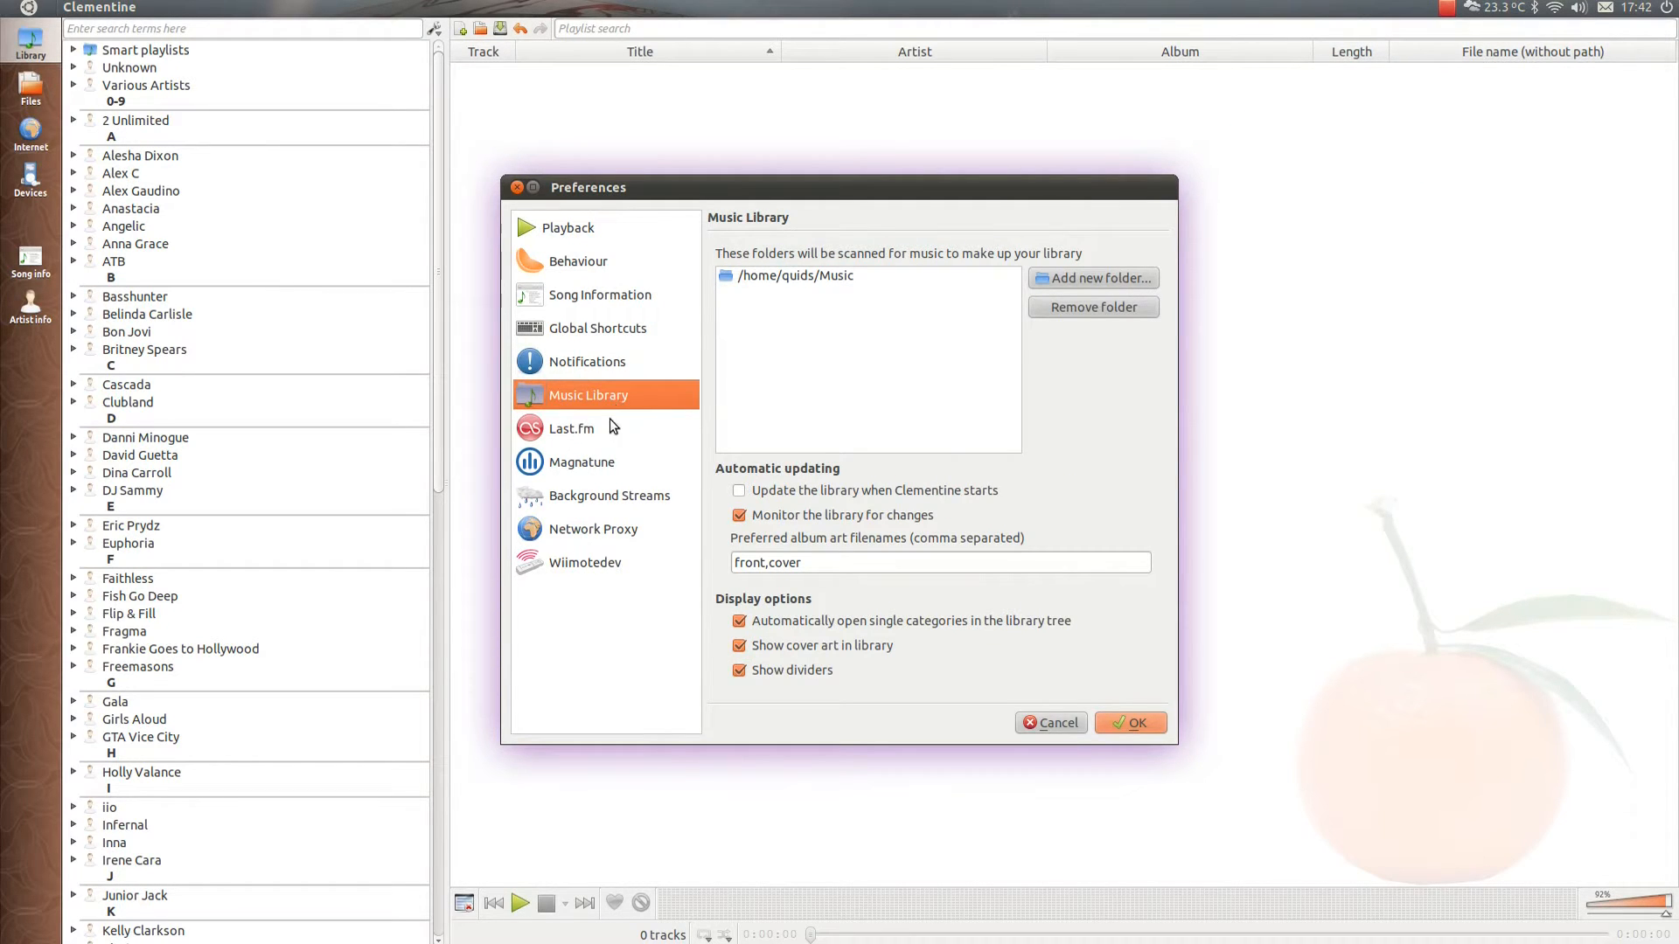
left_click(589, 431)
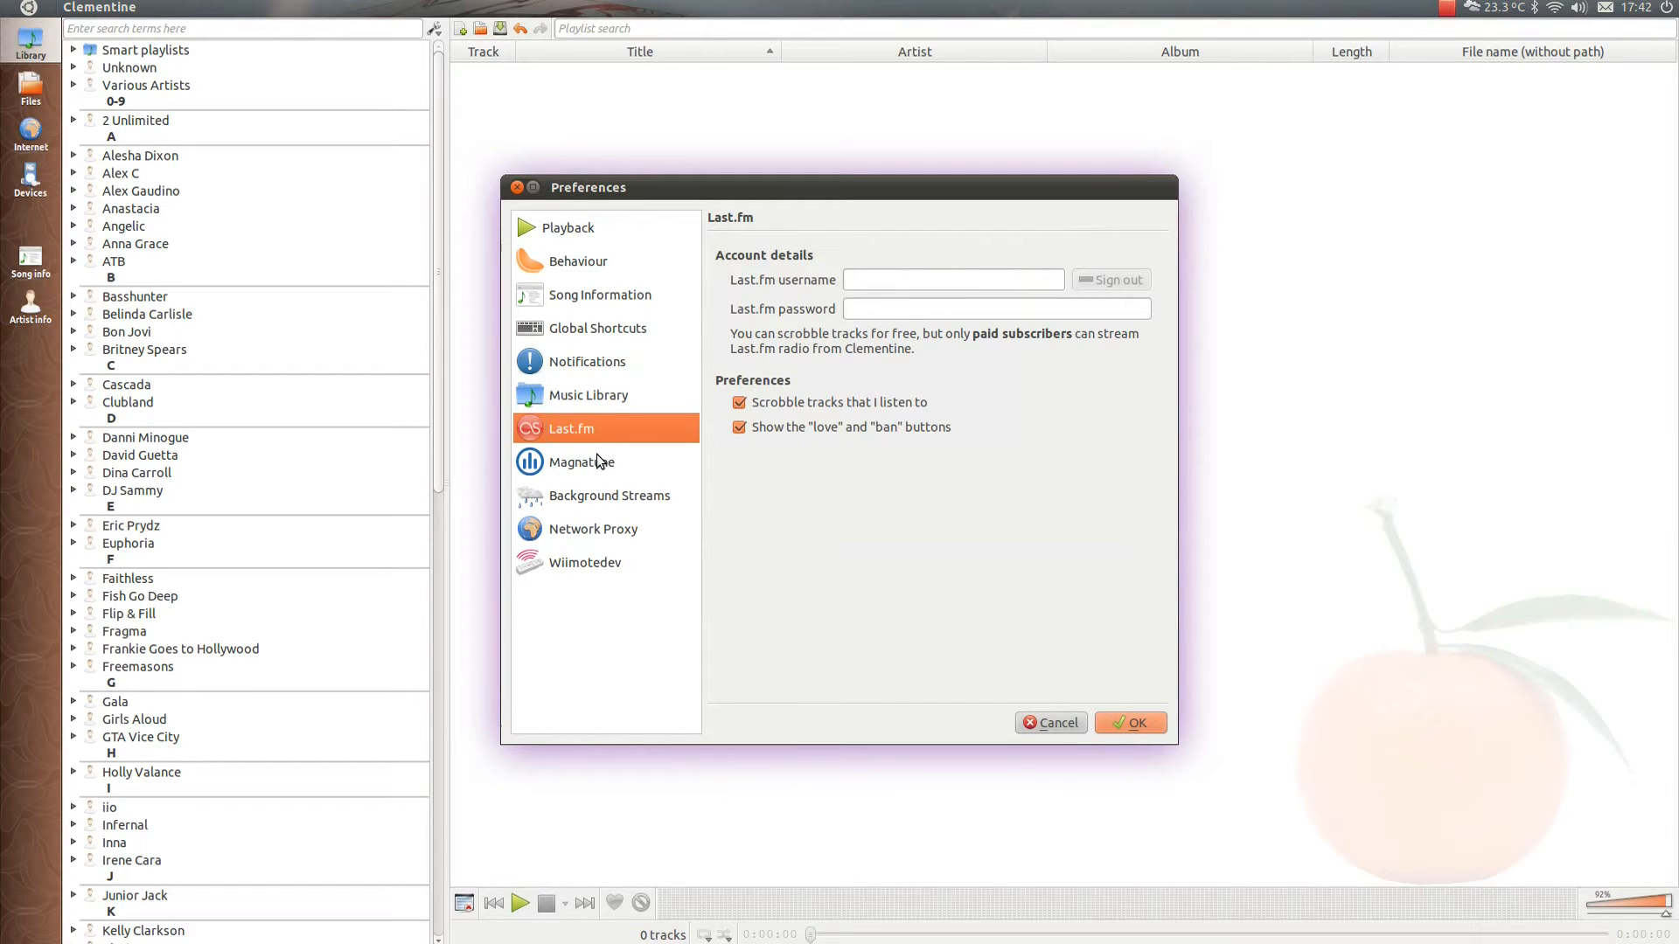
left_click(598, 460)
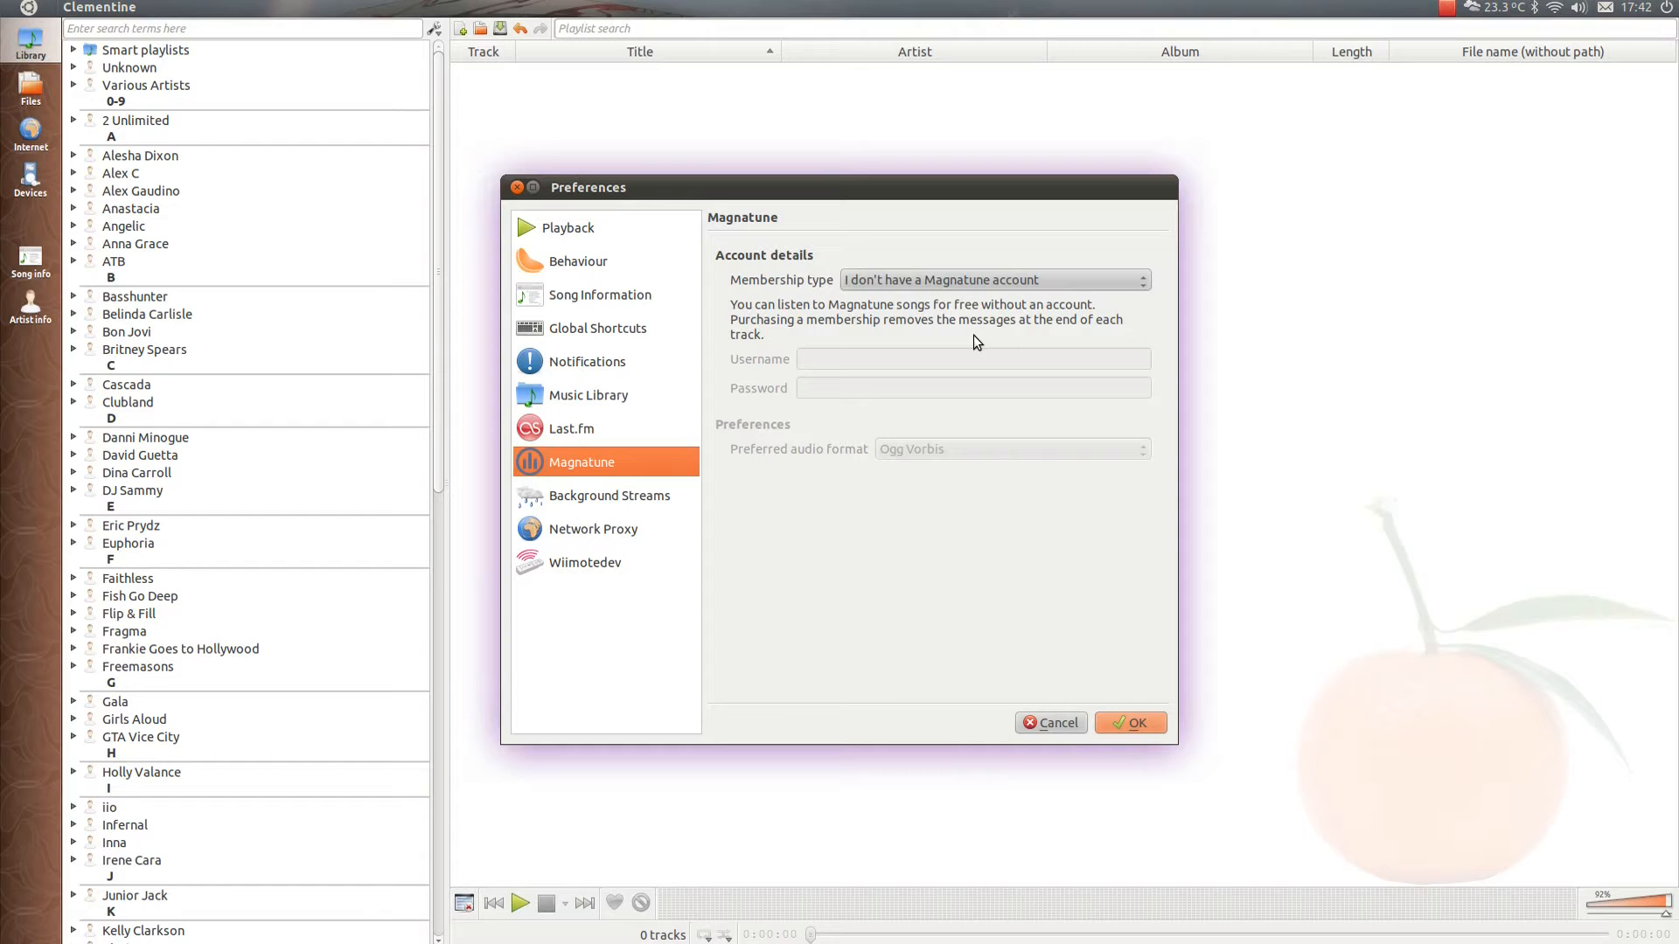
left_click(971, 287)
left_click(970, 287)
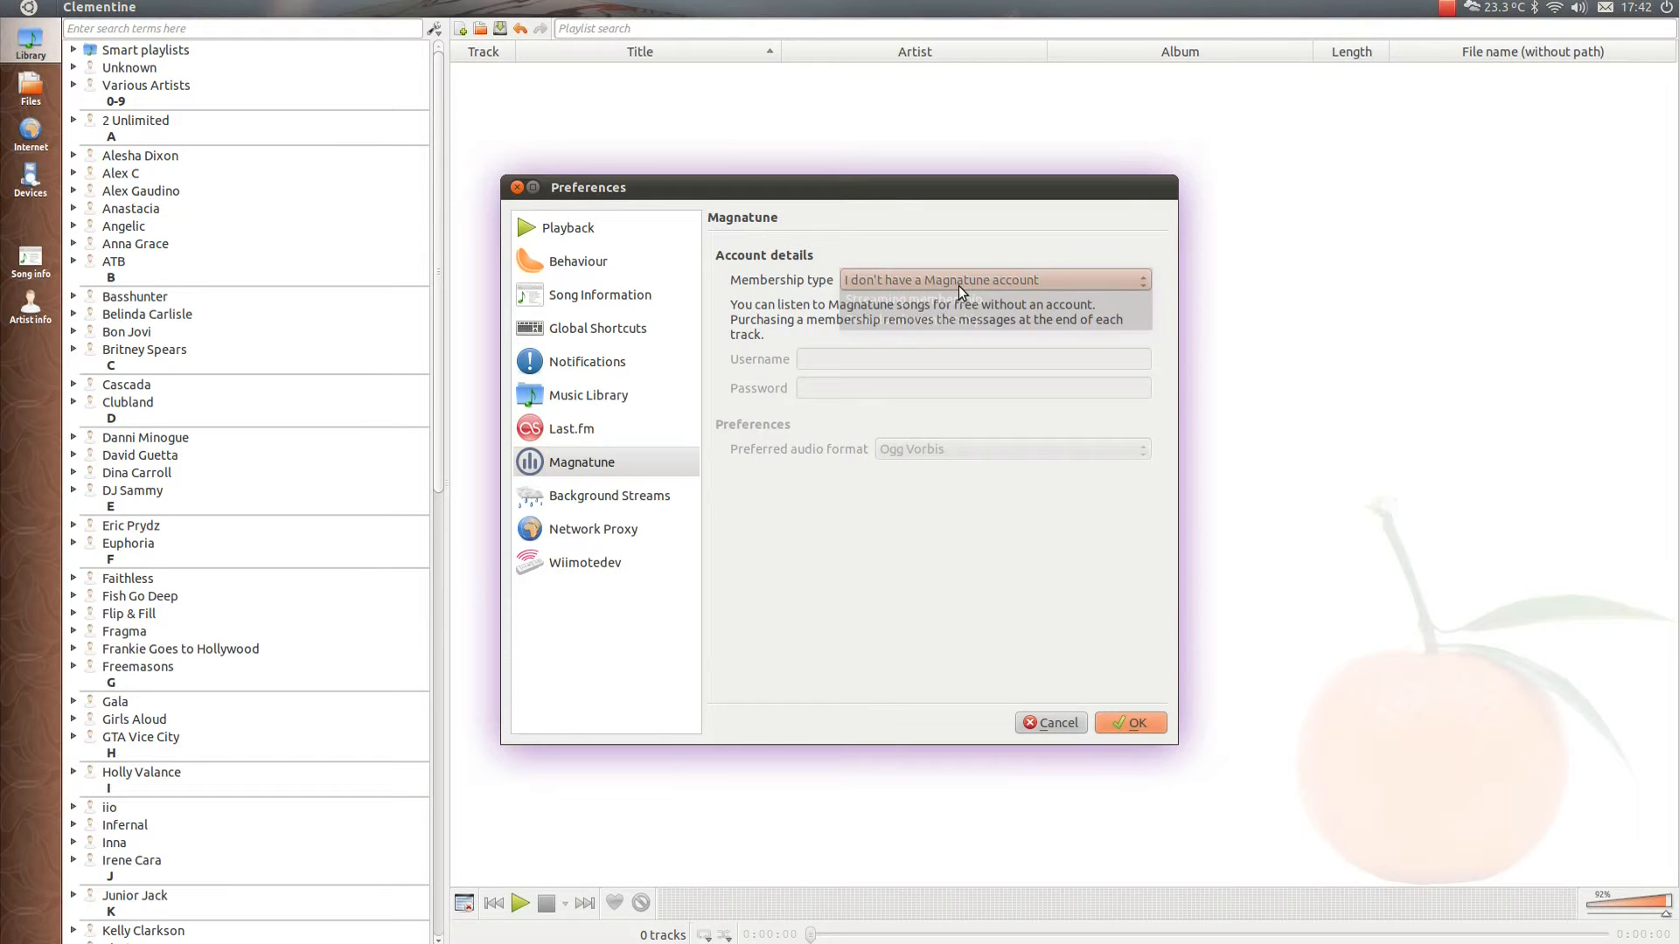
Review Background Streams, Network Proxy and Wii Remote pages, then cancel Preferences unsaved.
left_click(564, 498)
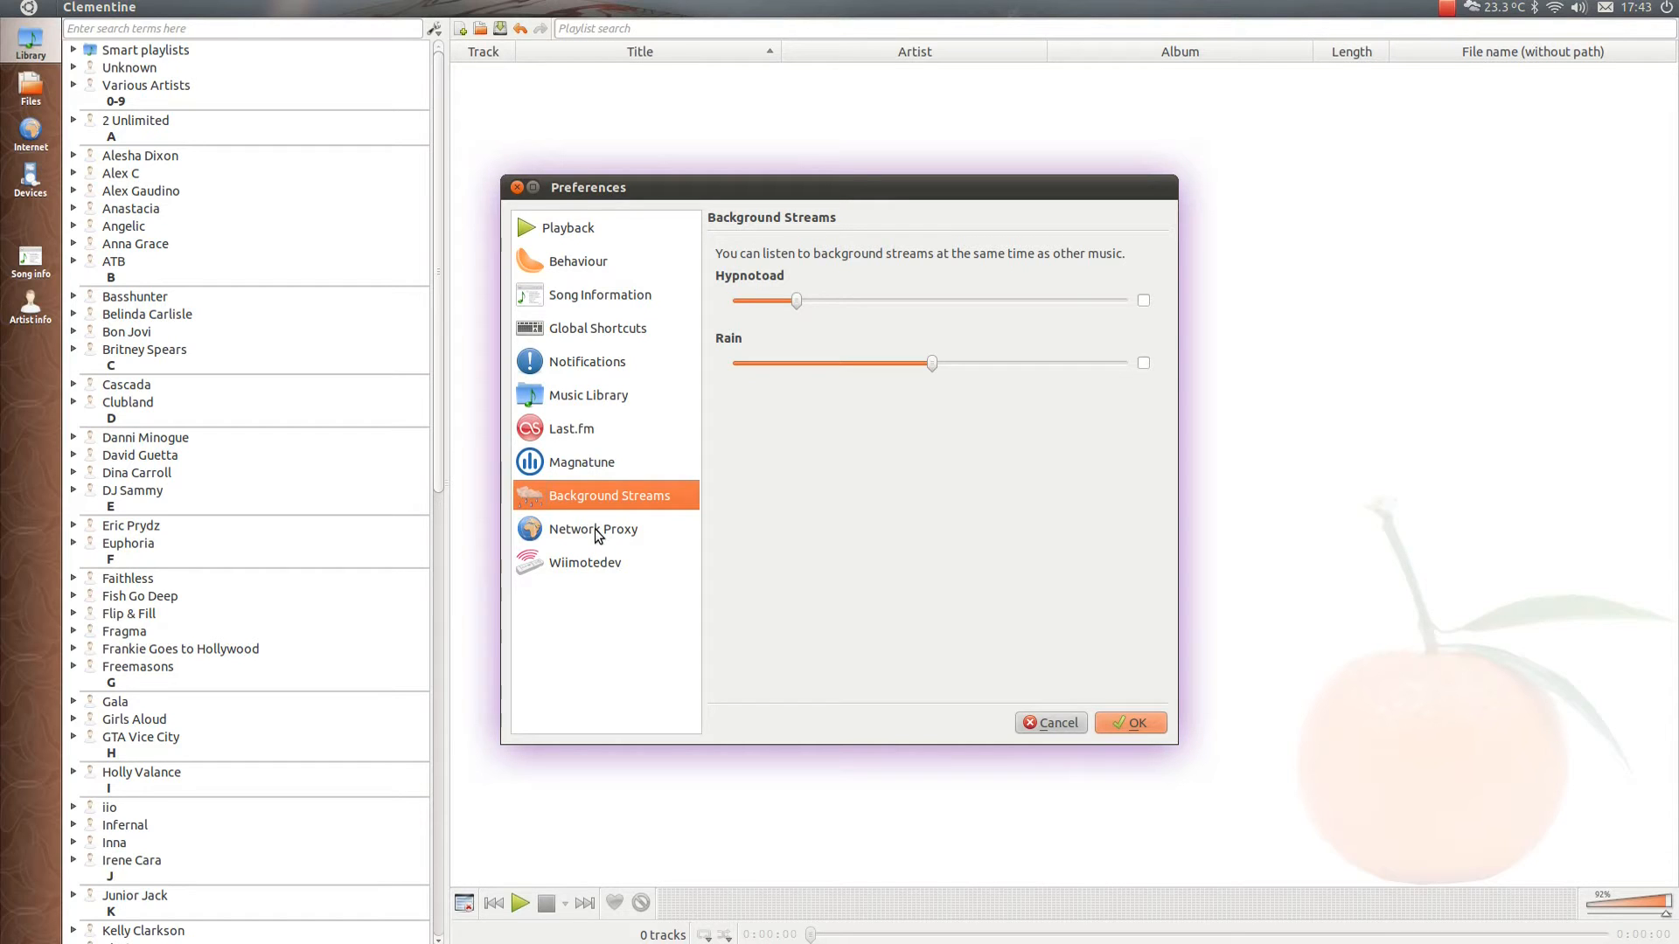
left_click(591, 532)
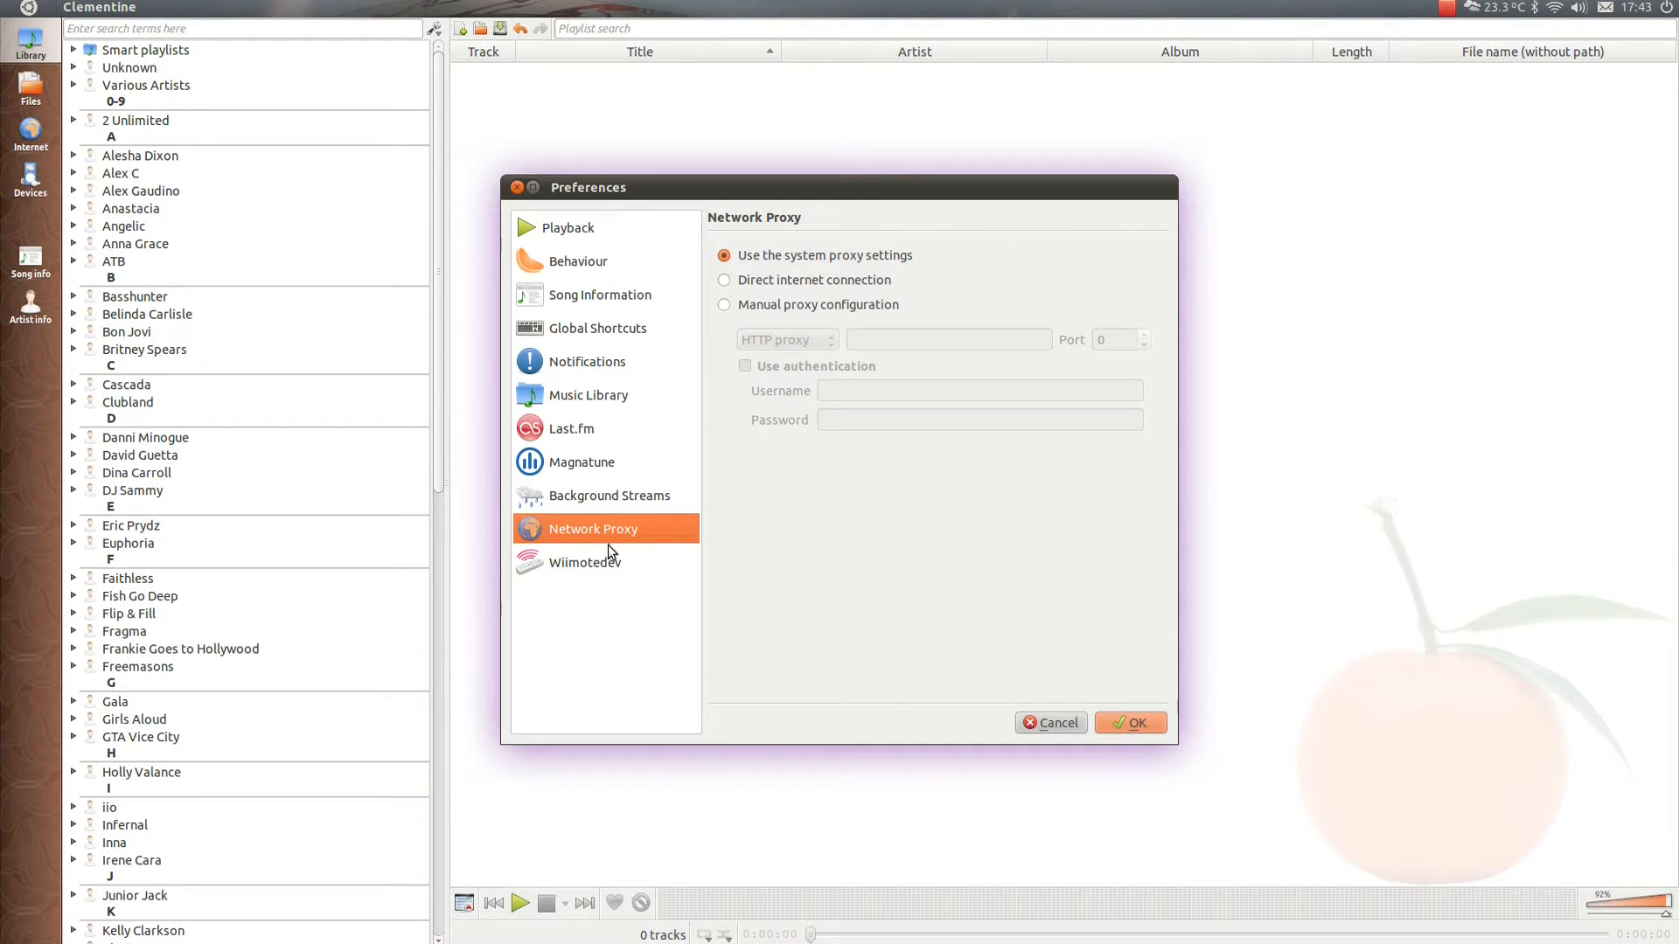
left_click(603, 564)
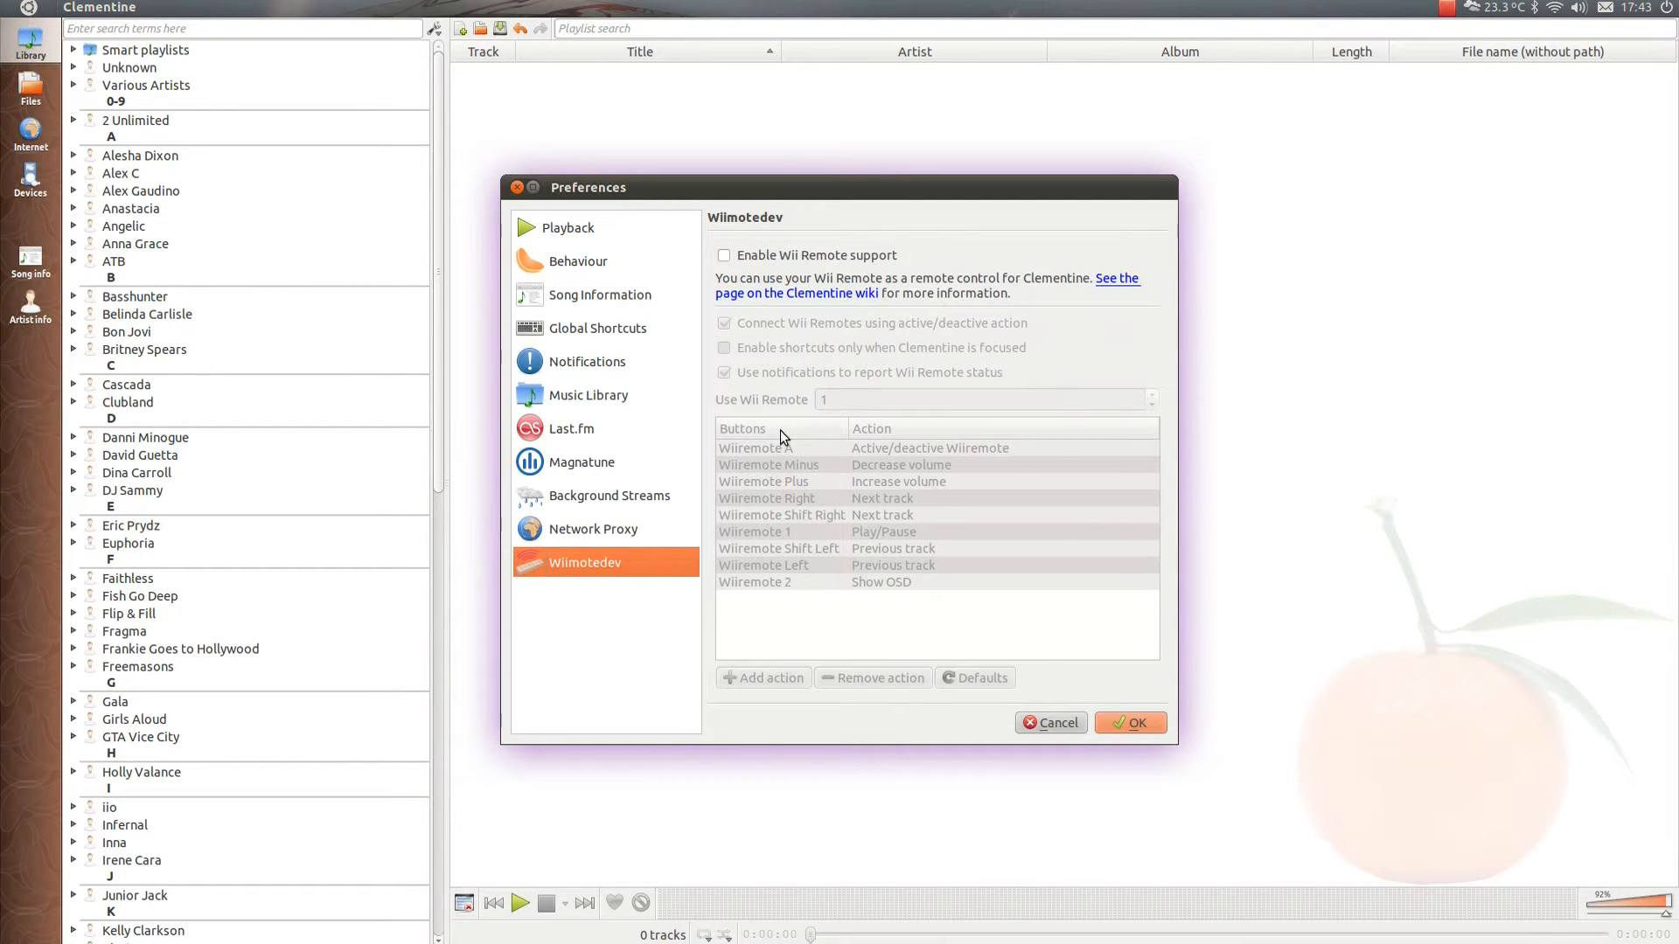
left_click(1057, 724)
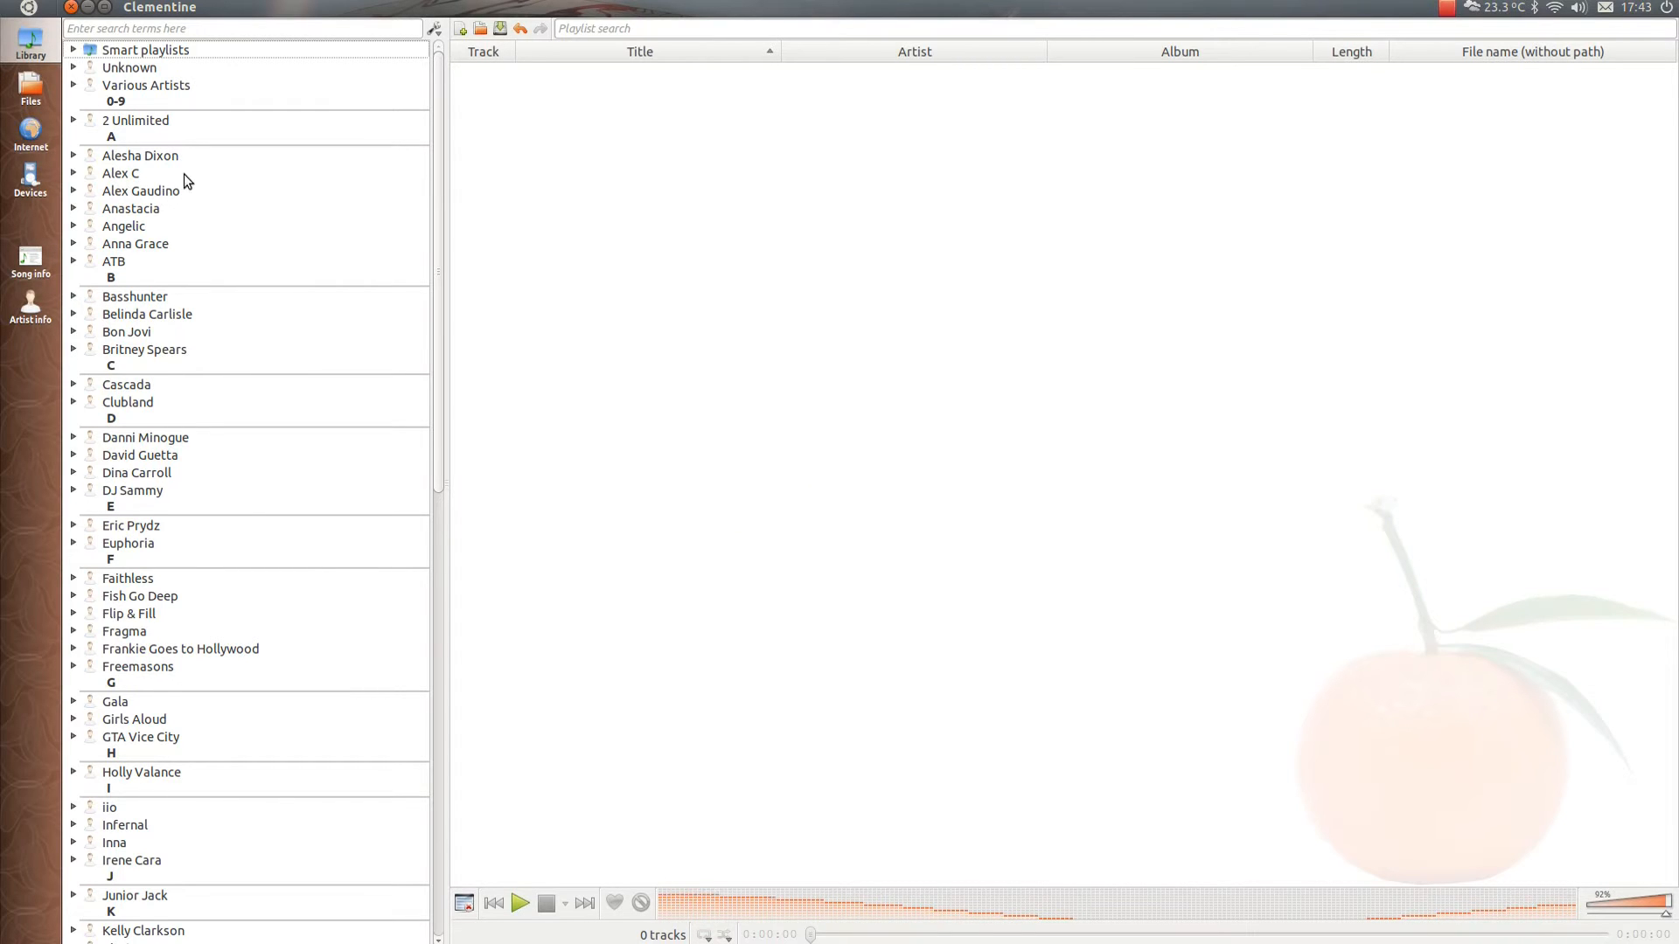
Load Gala's 17 tracks, lower the volume to 21% and play '10 O'Clock'.
double_click(124, 703)
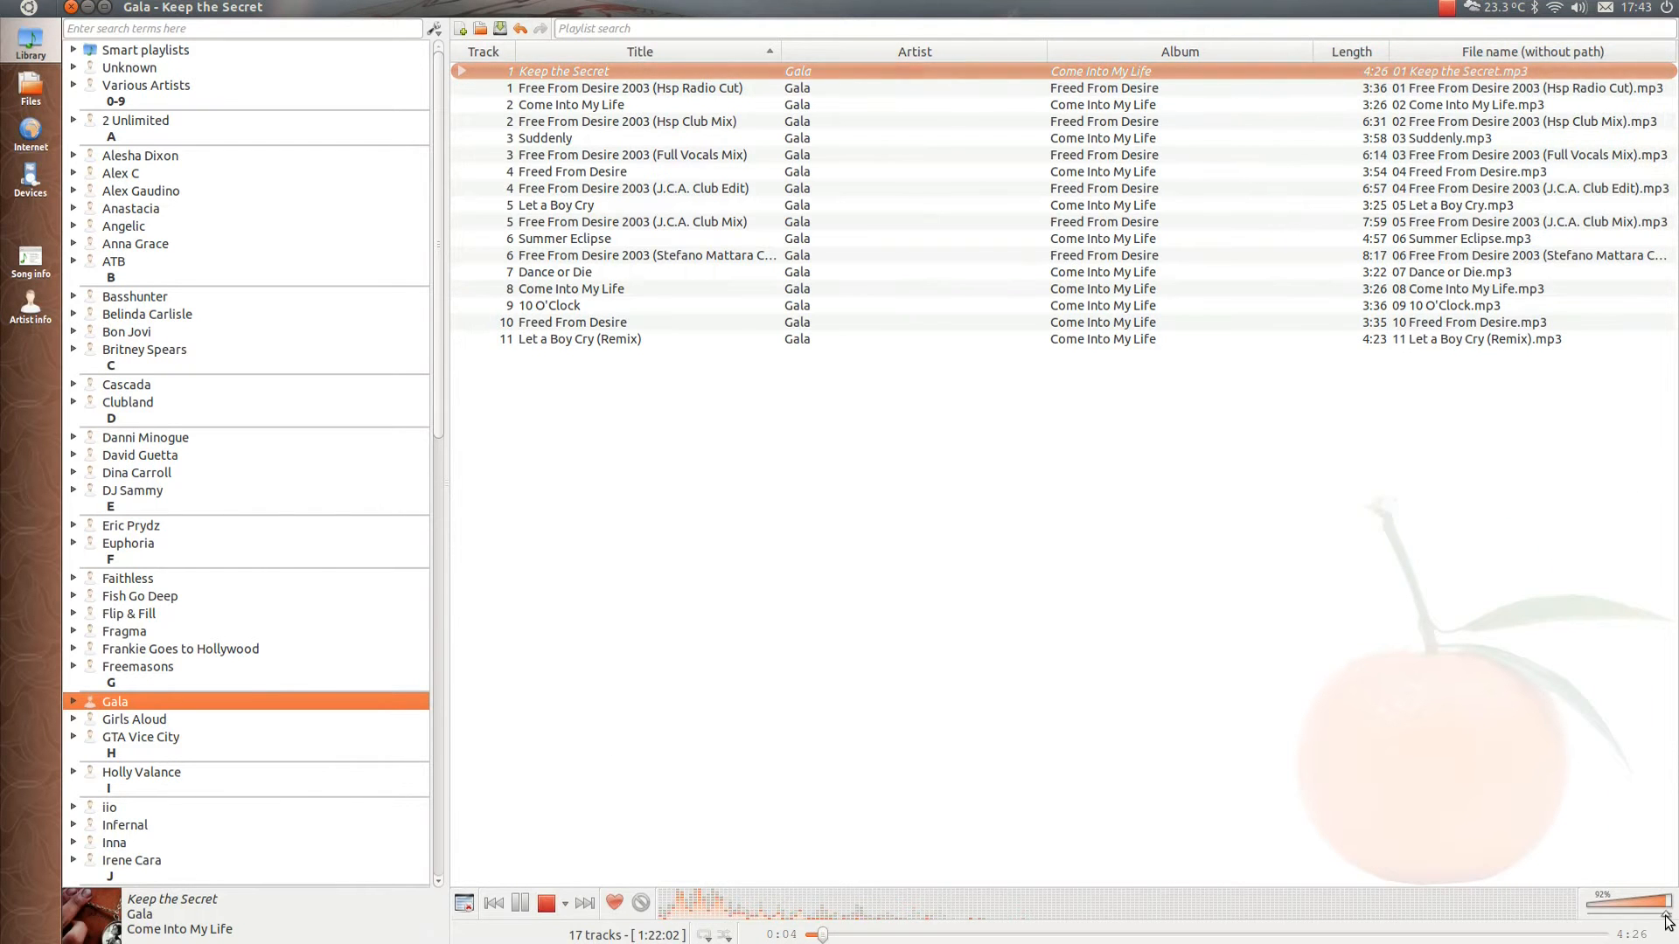
left_click(1621, 915)
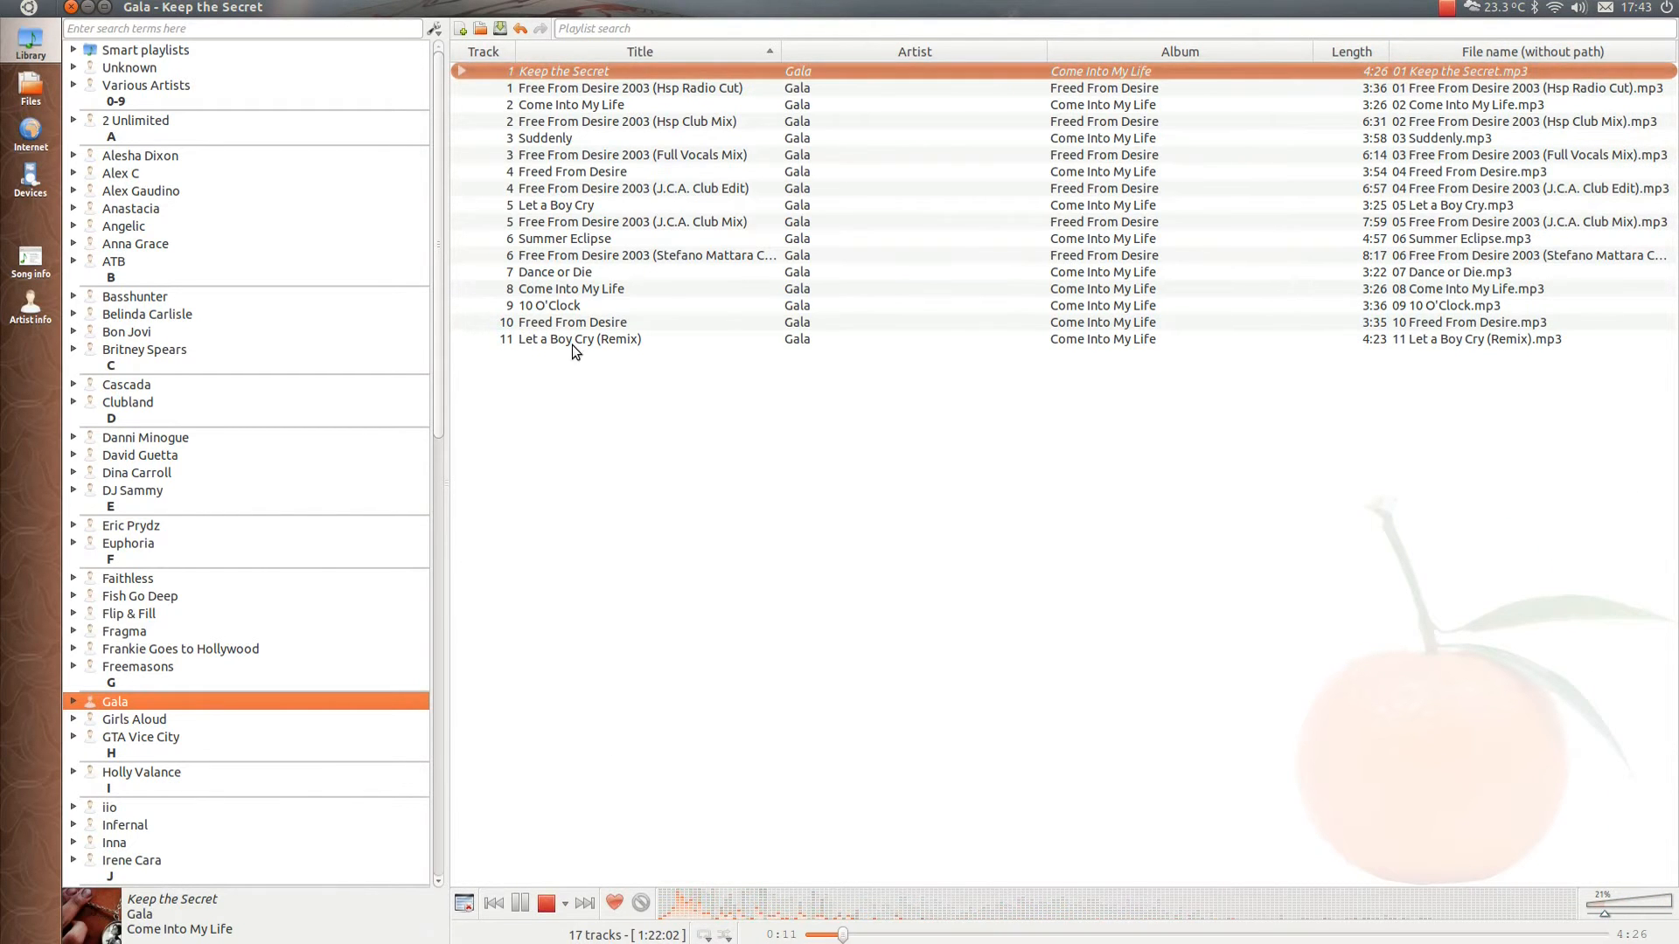
double_click(573, 303)
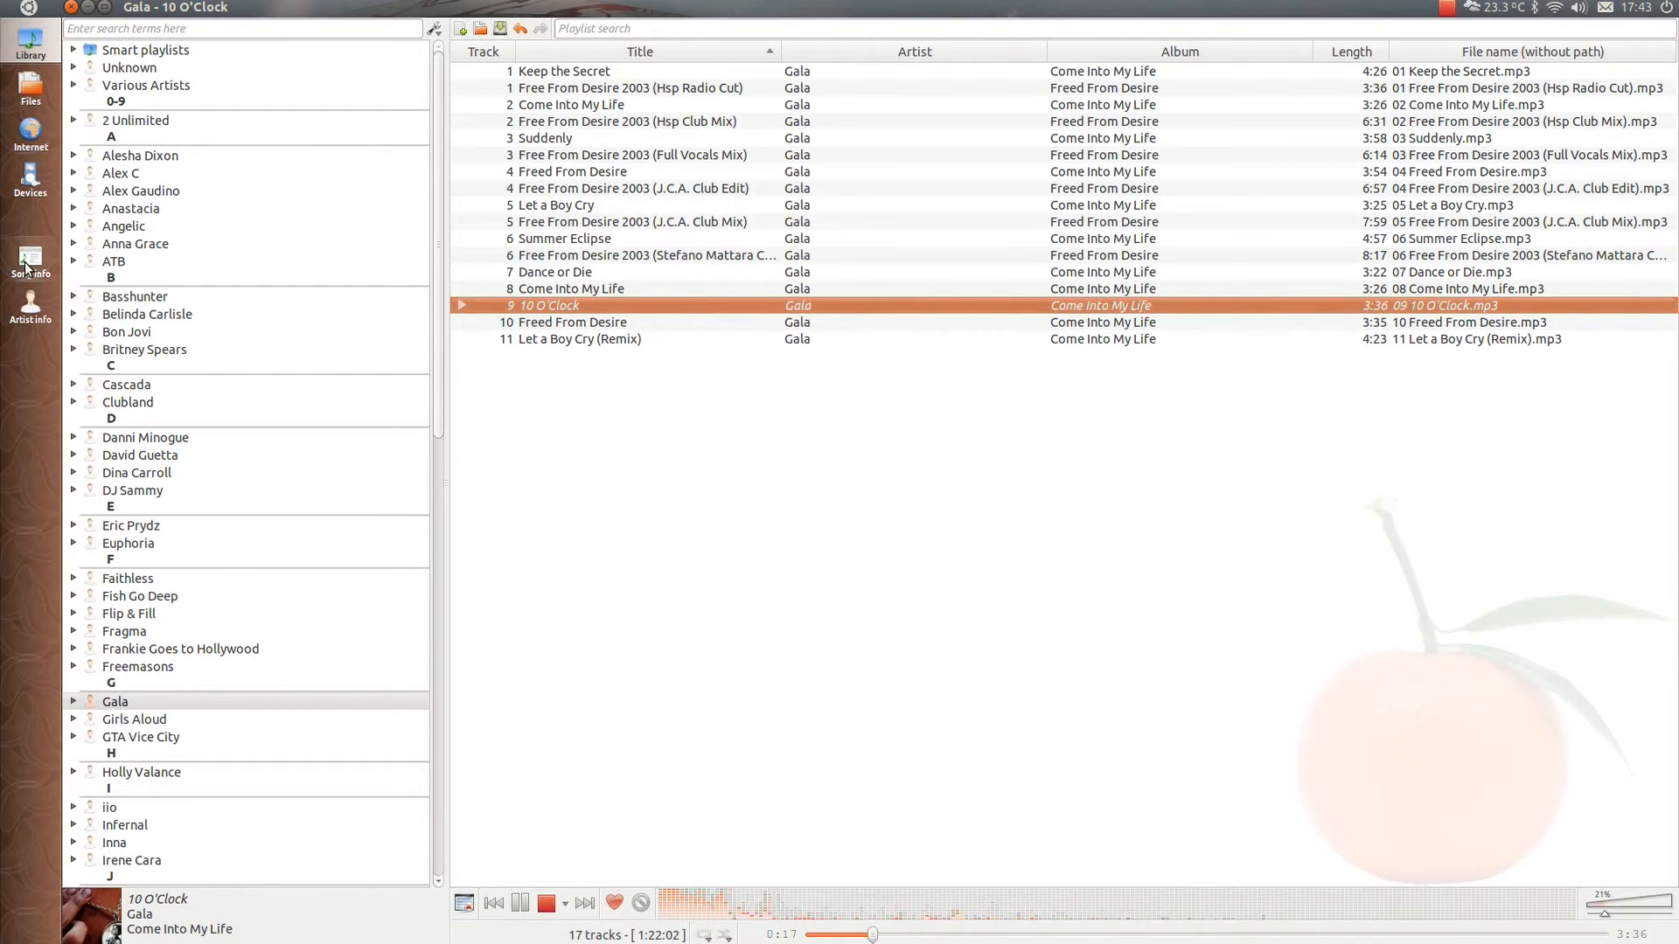
Play 'Freed From Desire', show its lyrics.wikia.com lyrics, then Gala's artist info.
left_click(29, 265)
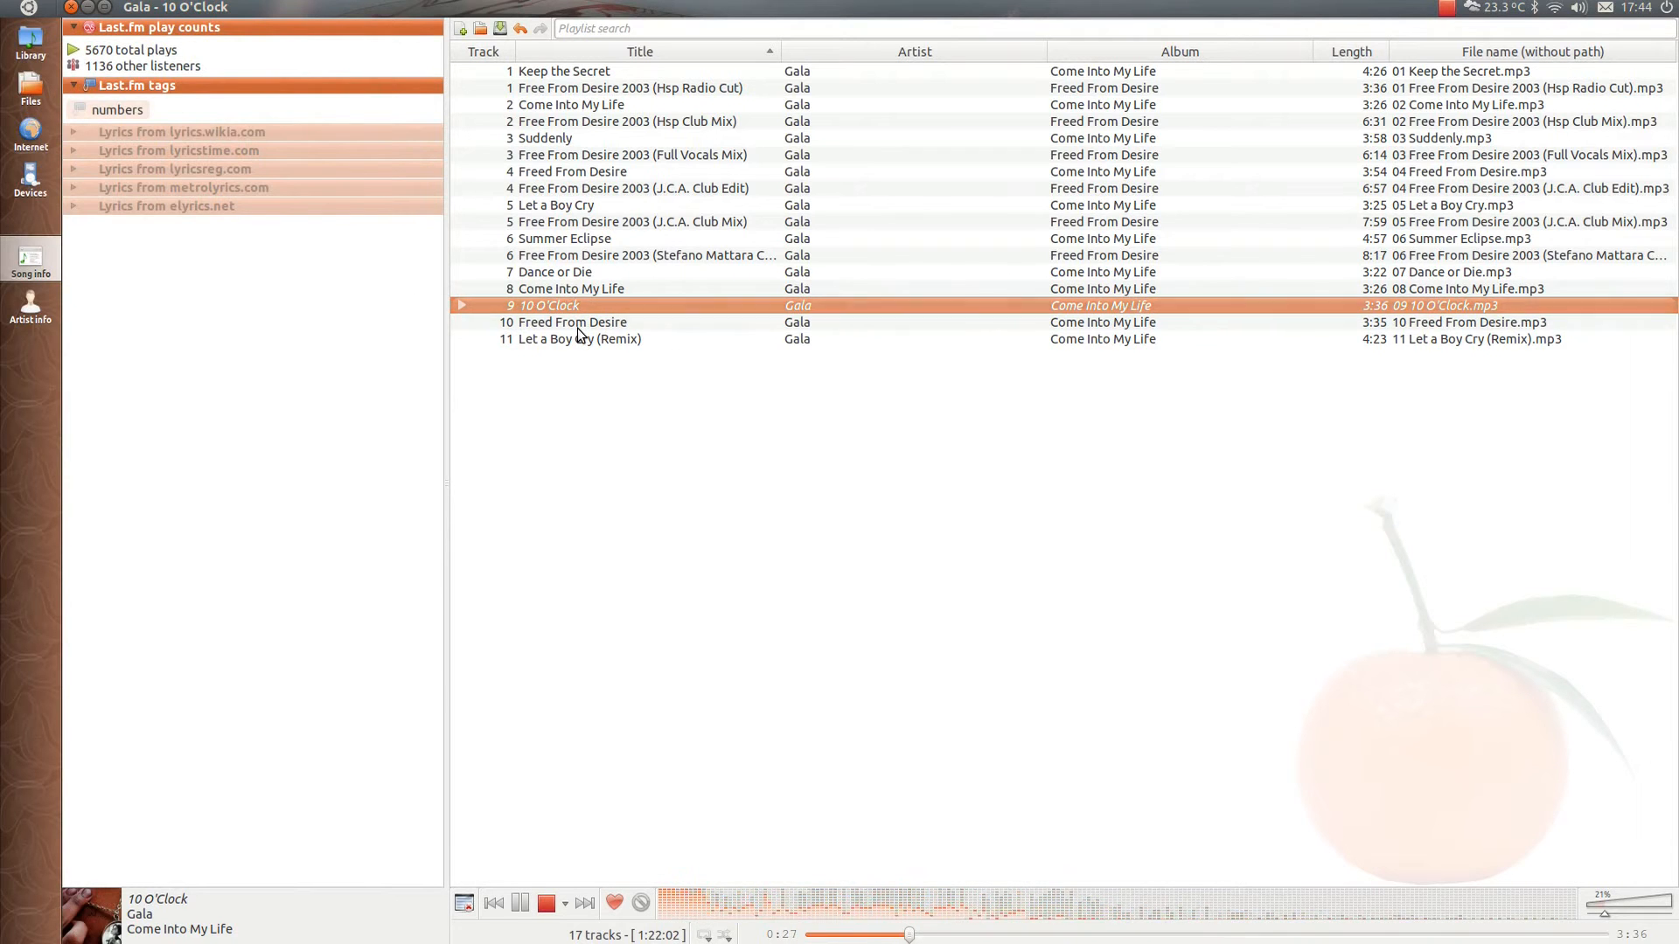
double_click(578, 327)
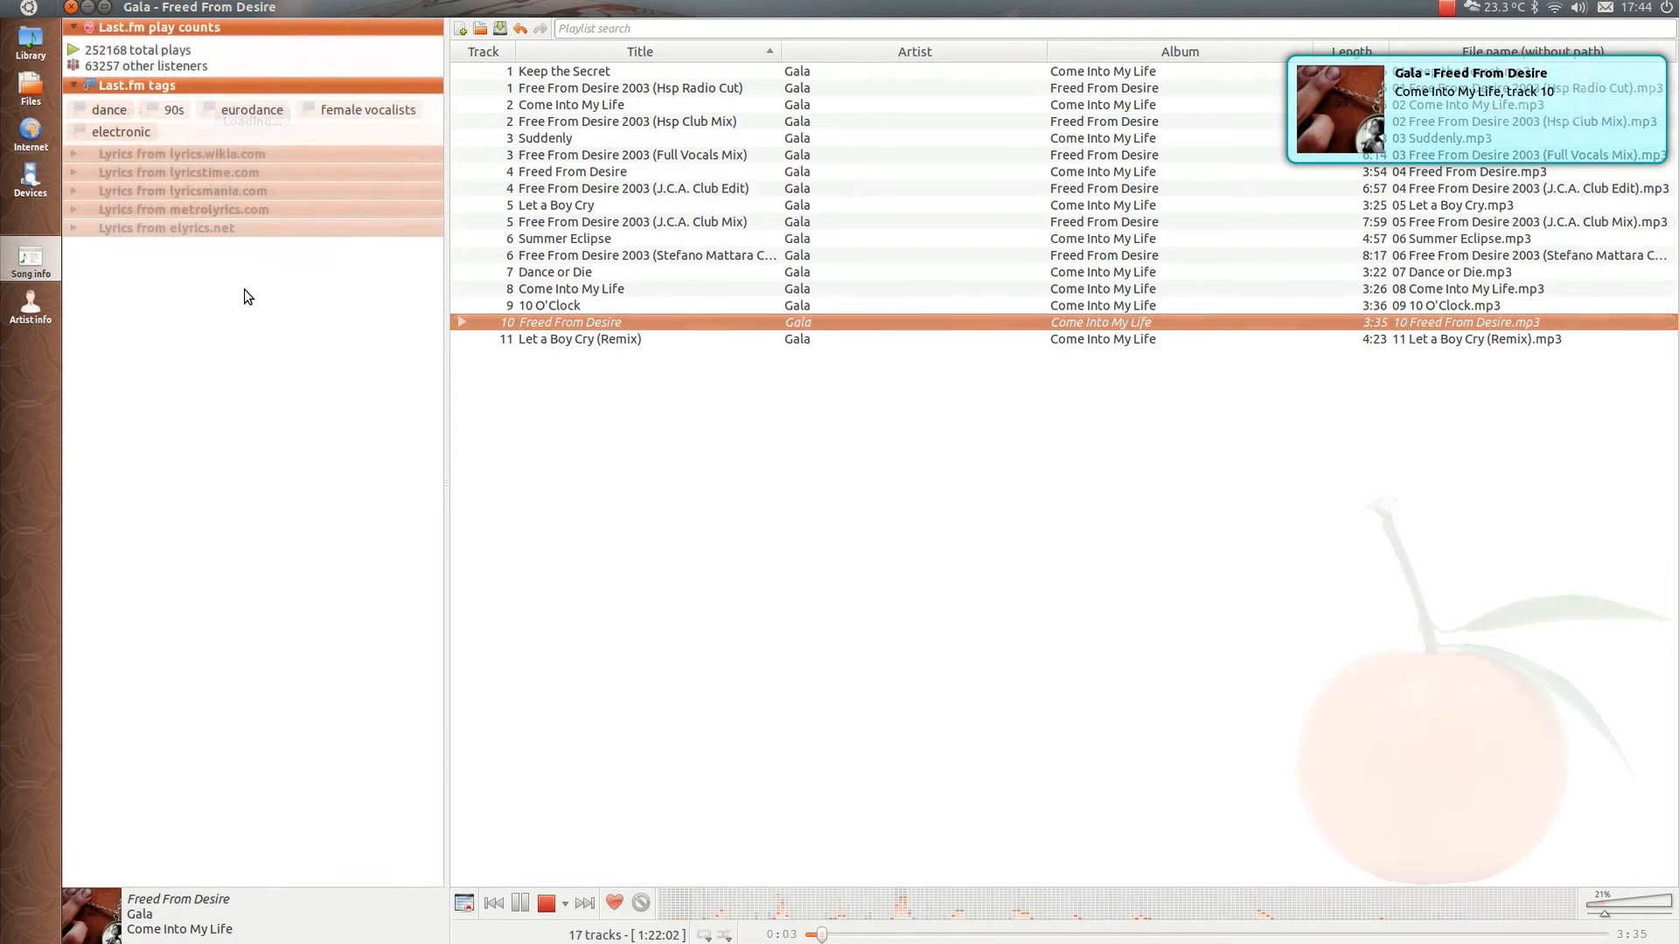
left_click(78, 158)
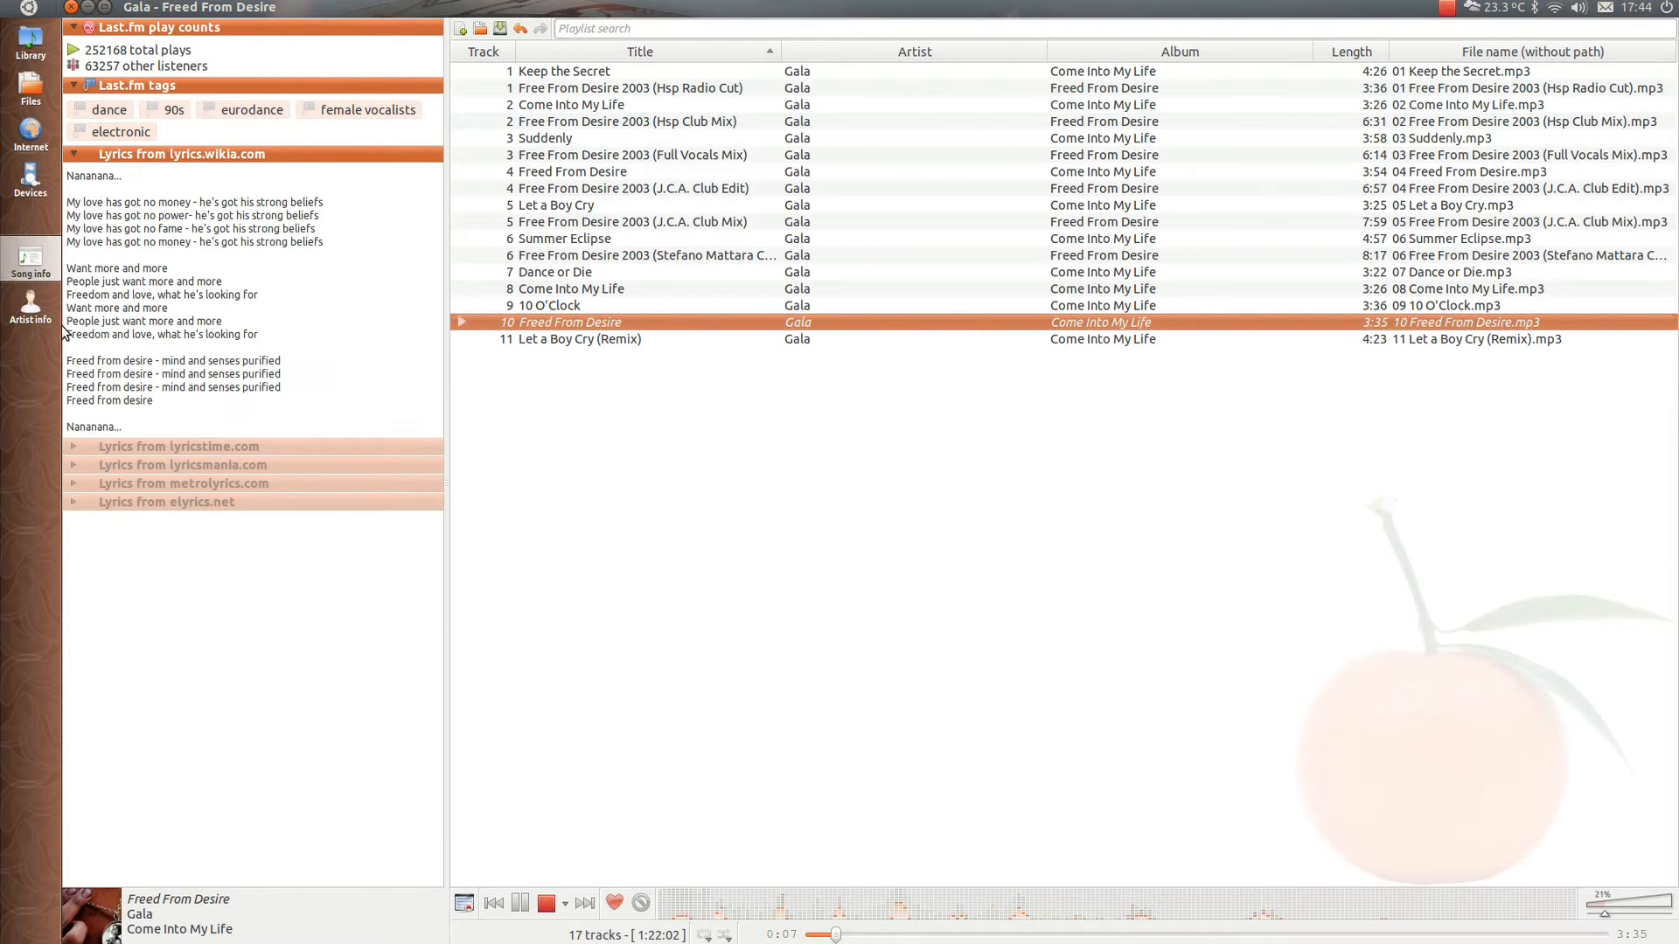
left_click(33, 318)
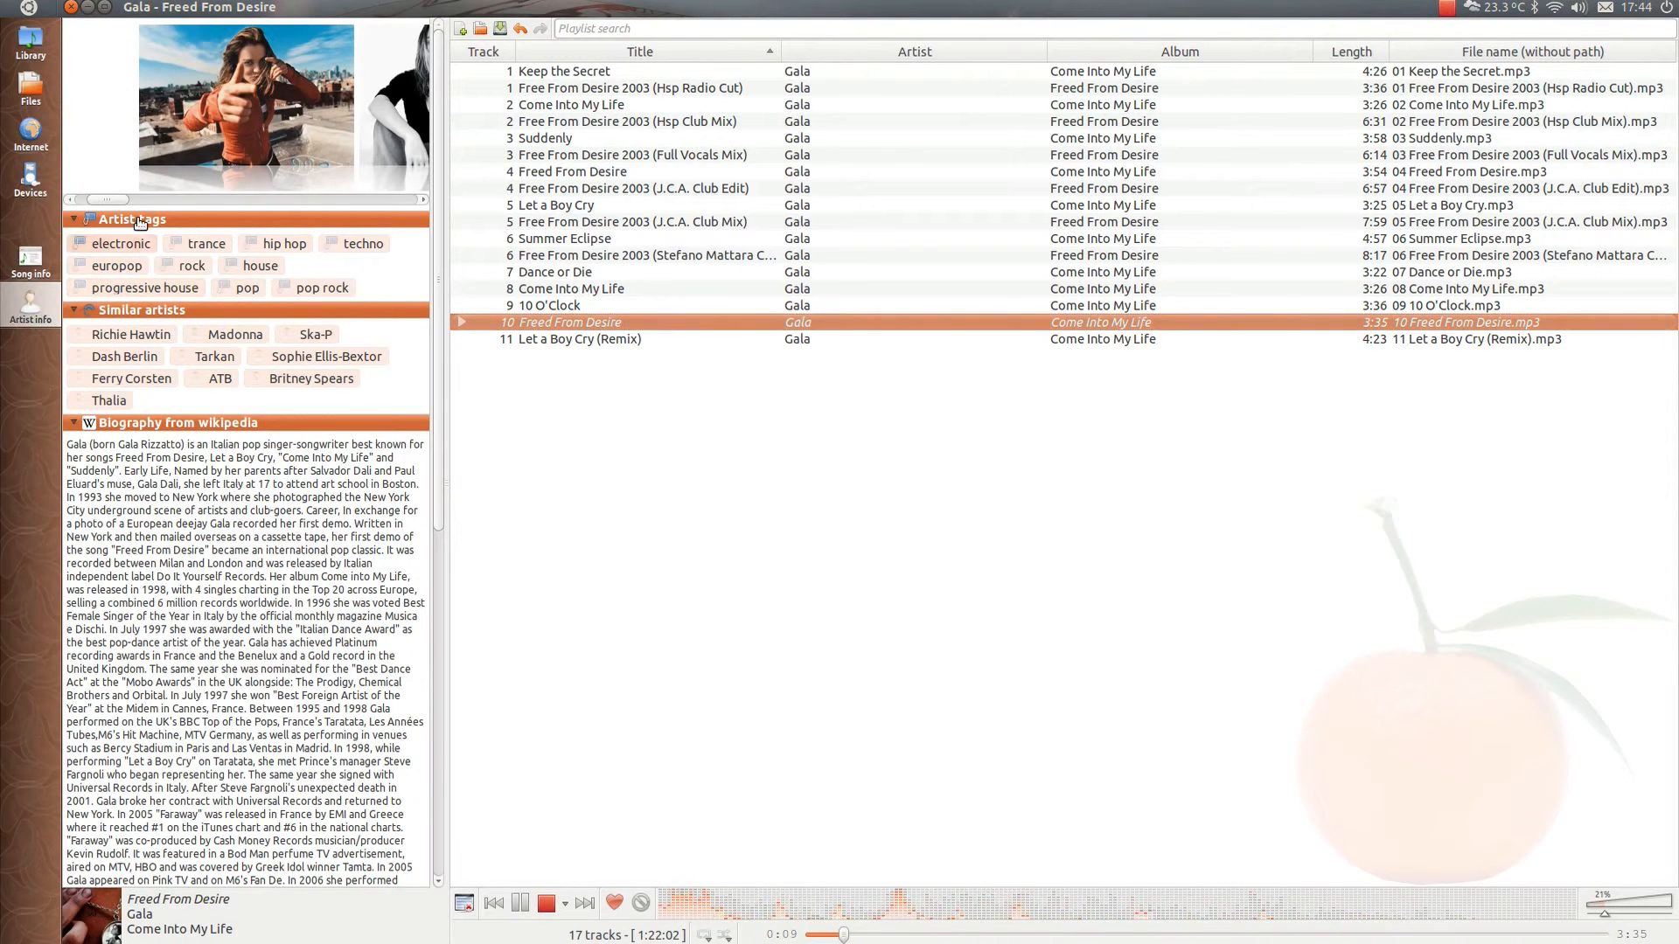
left_click_drag(110, 202, 404, 201)
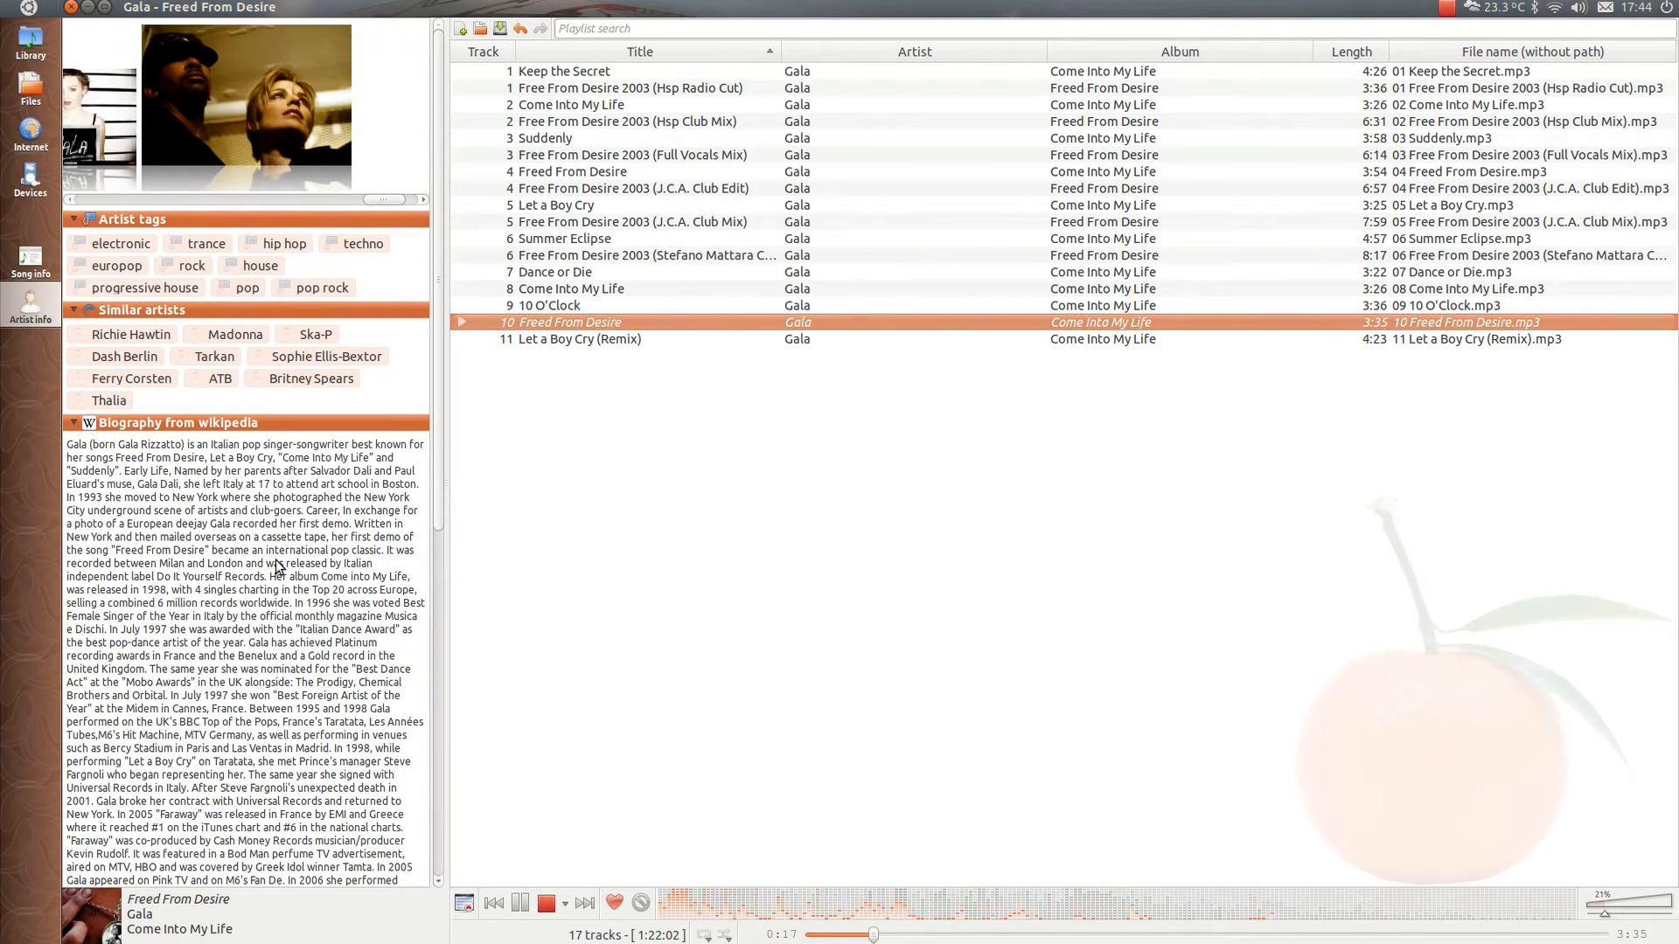
Show the Tools menu listing the Cover Manager.
left_click(236, 7)
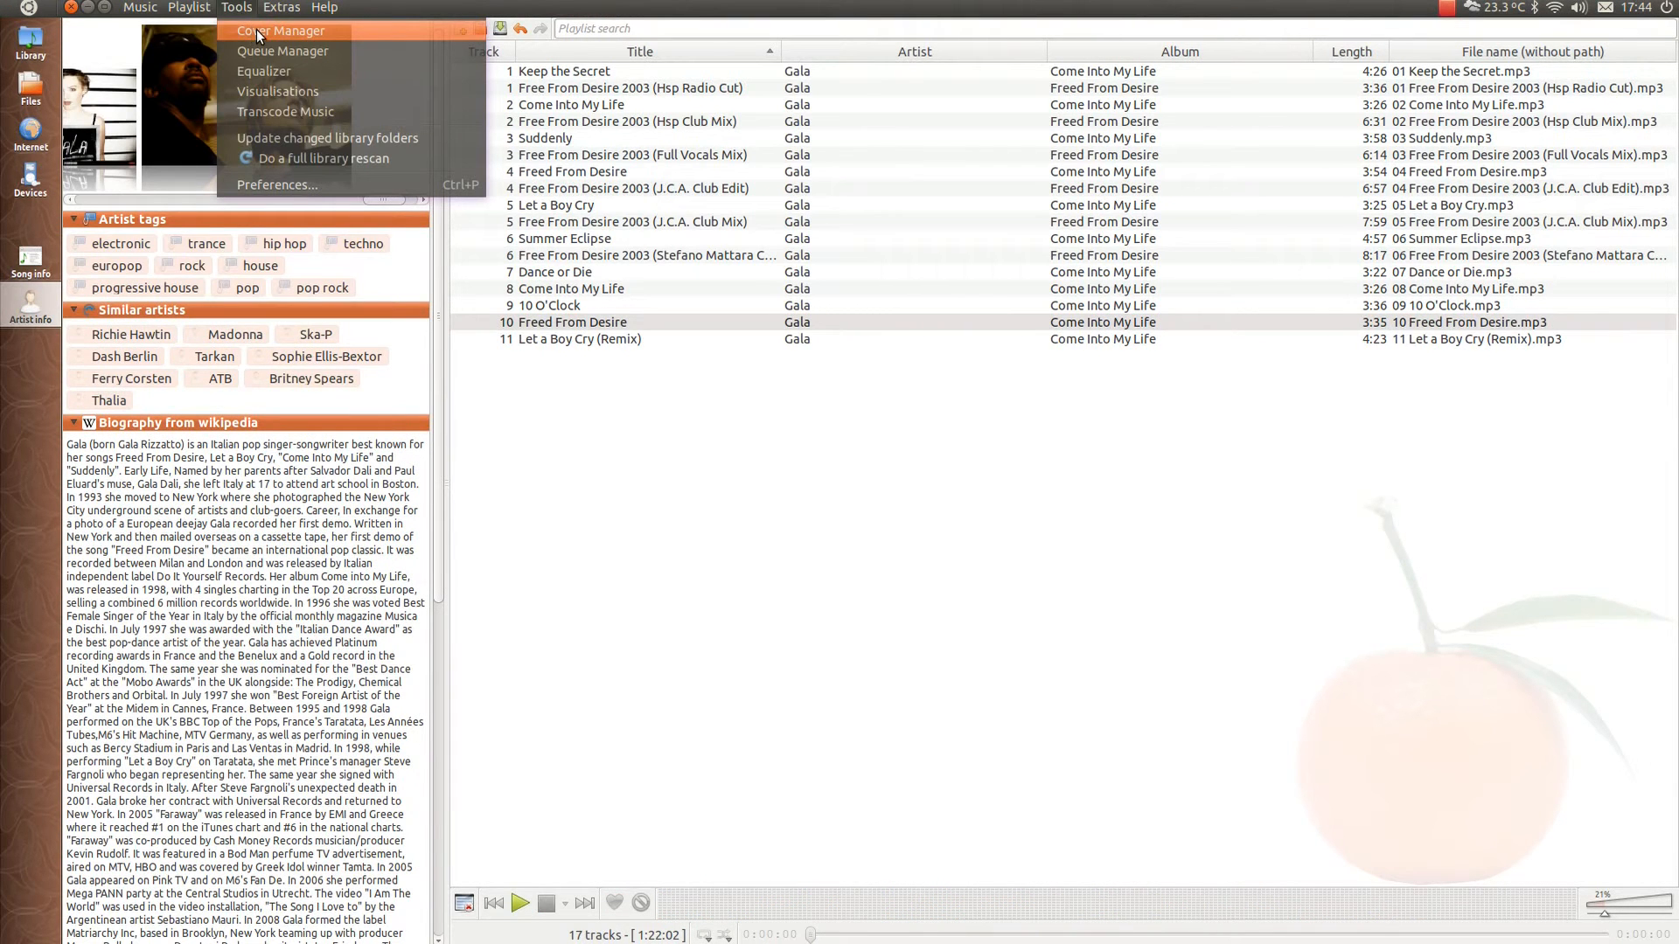
In the Cover Manager, run and dismiss an online cover search for Gala's 'Freed From Desire'.
left_click(256, 29)
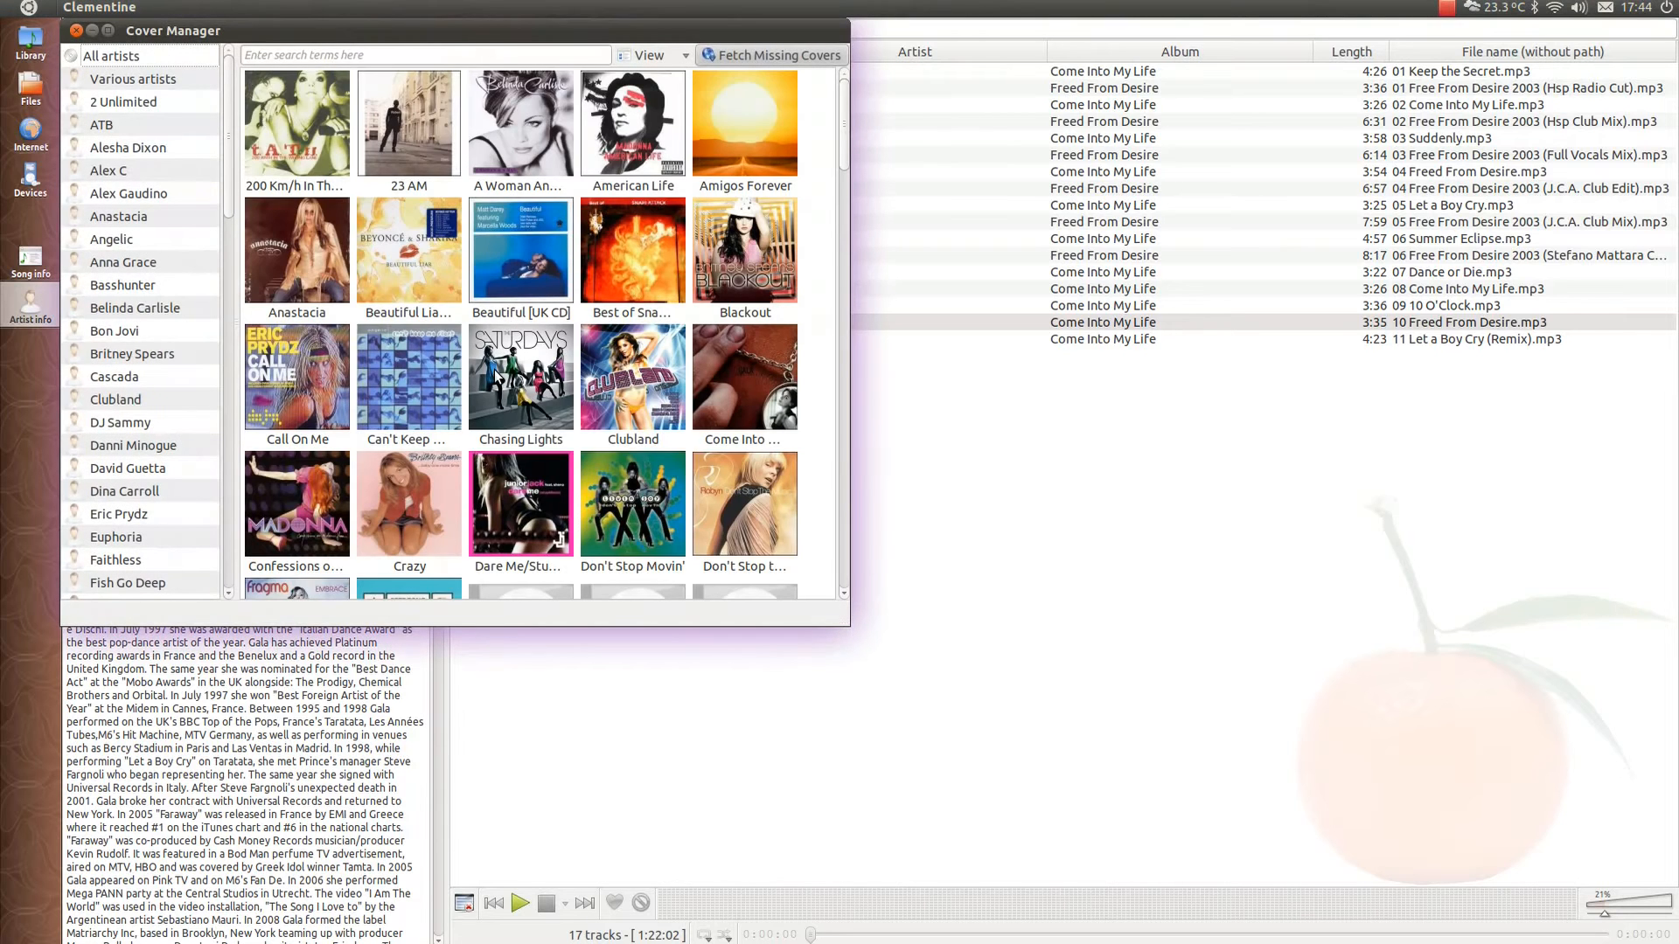
scroll(494, 369, "down", 1)
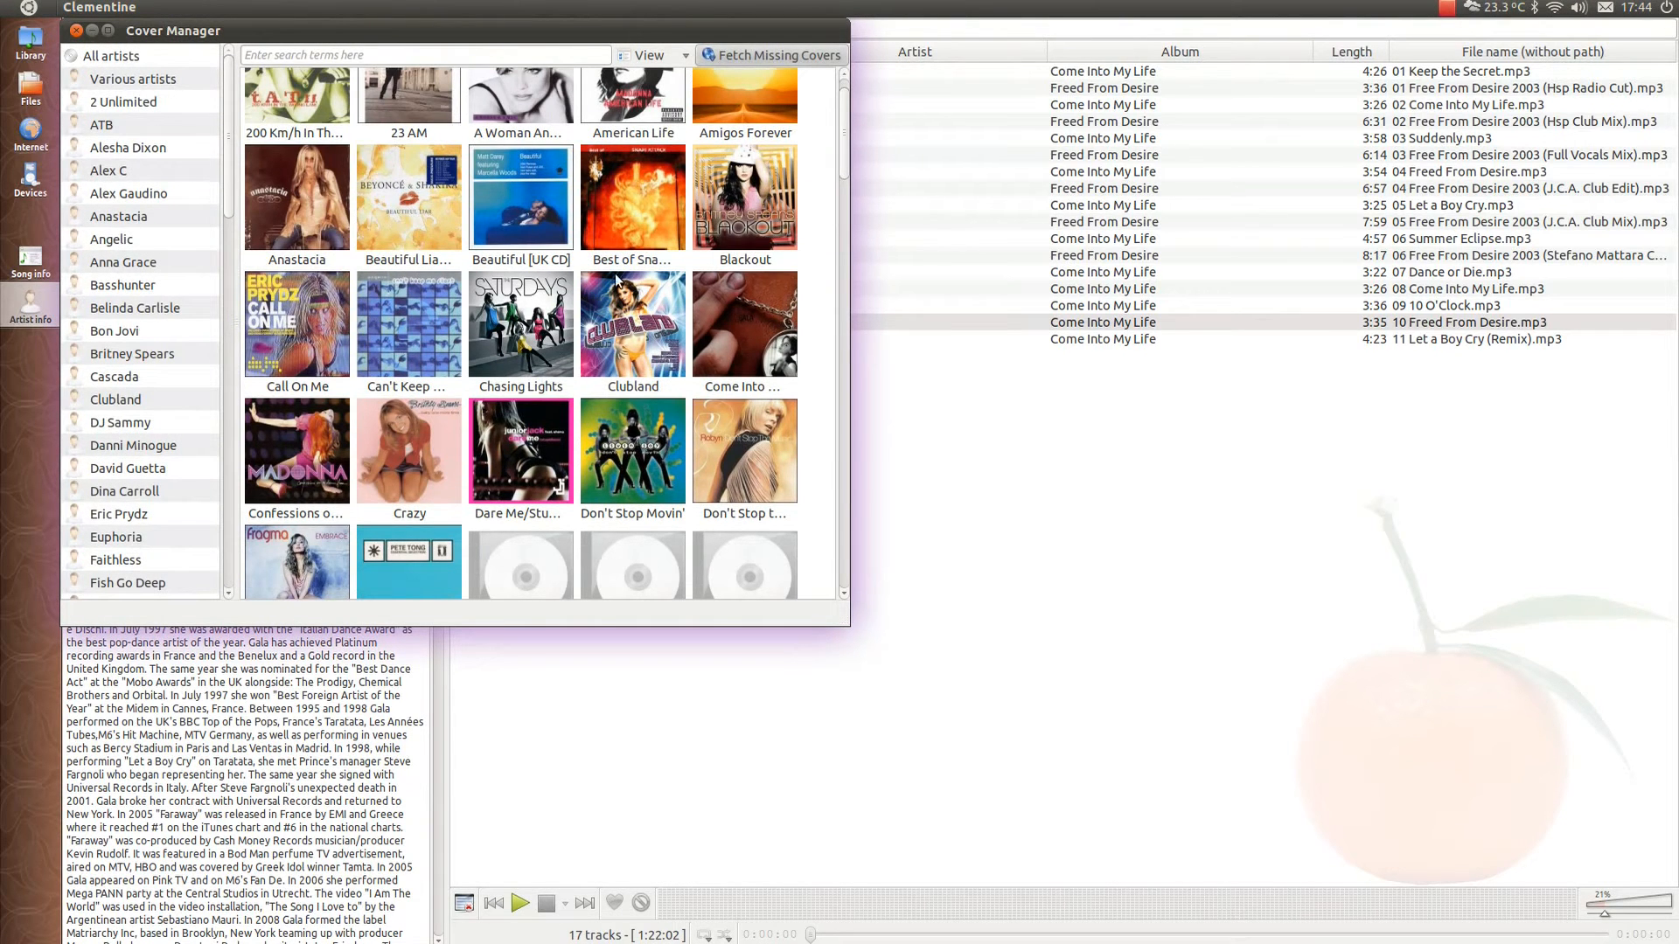
scroll(651, 300, "up", 1)
scroll(679, 359, "down", 1)
scroll(678, 359, "down", 2)
scroll(679, 352, "down", 1)
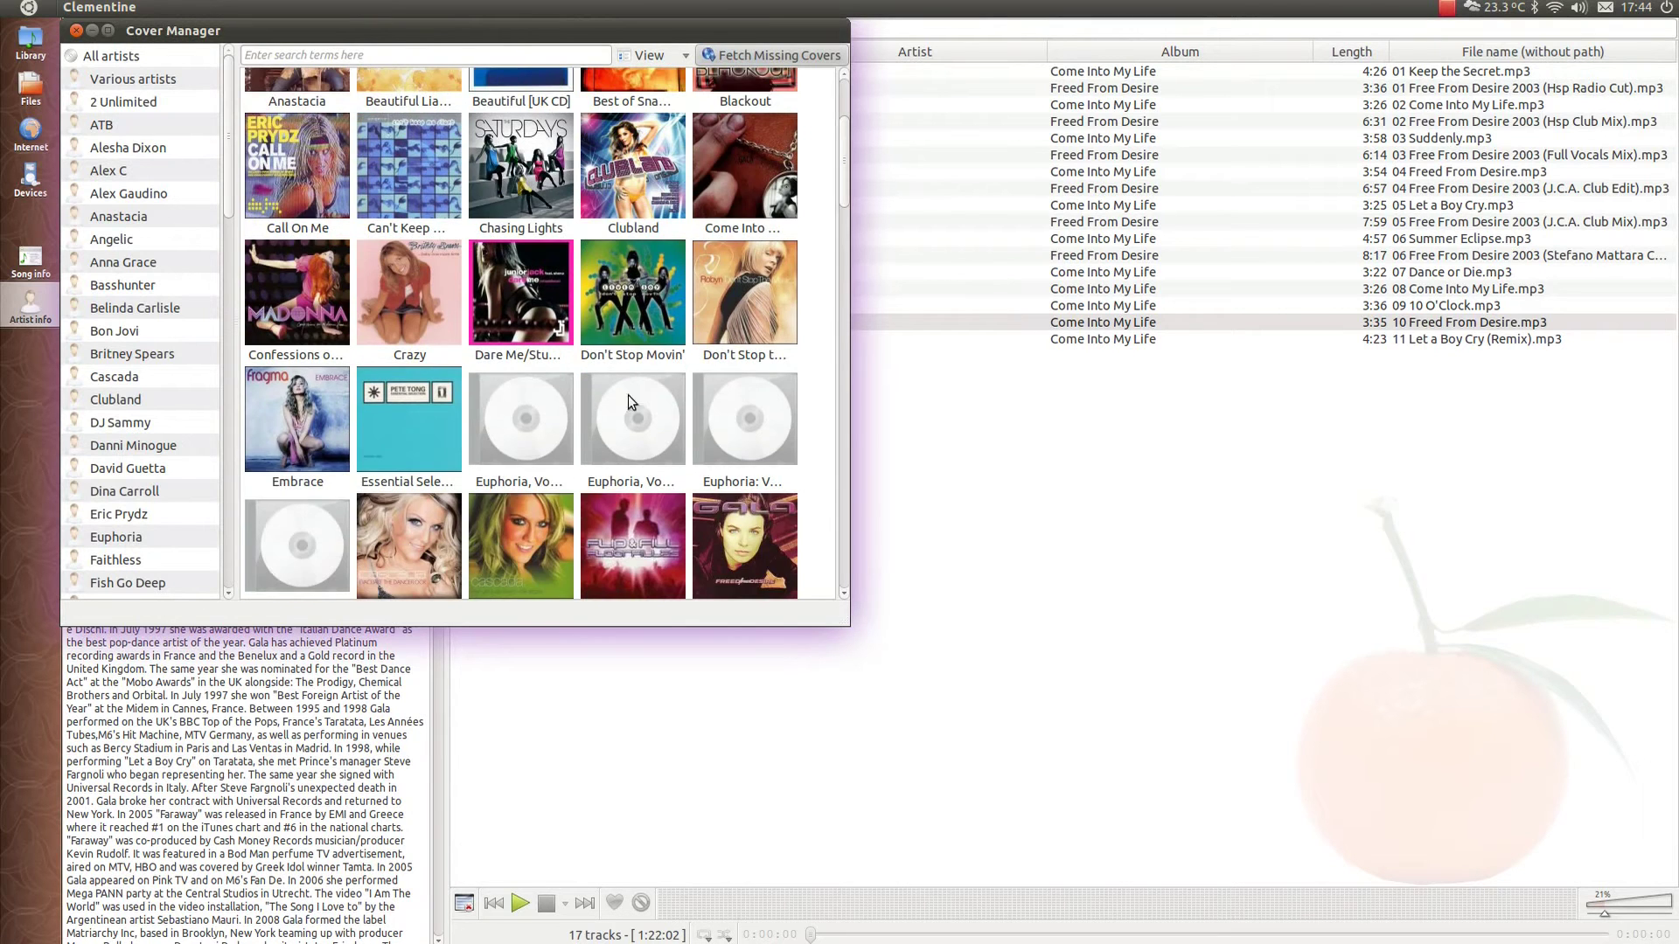
left_click(526, 423)
scroll(532, 422, "down", 1)
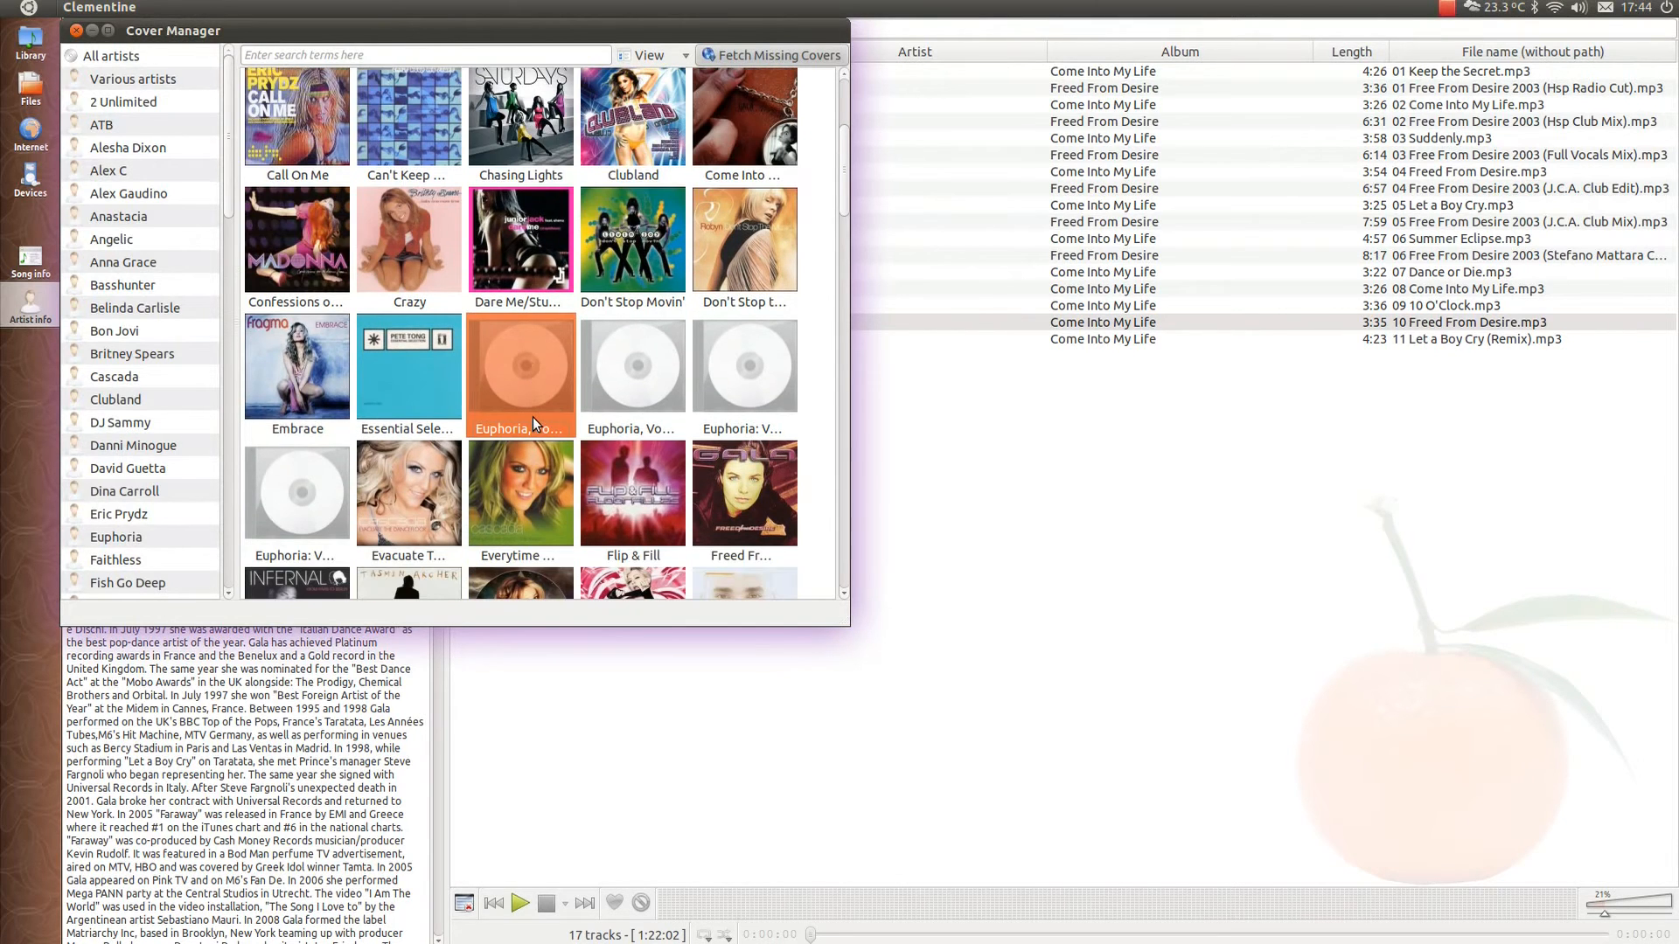
scroll(533, 417, "down", 3)
right_click(740, 316)
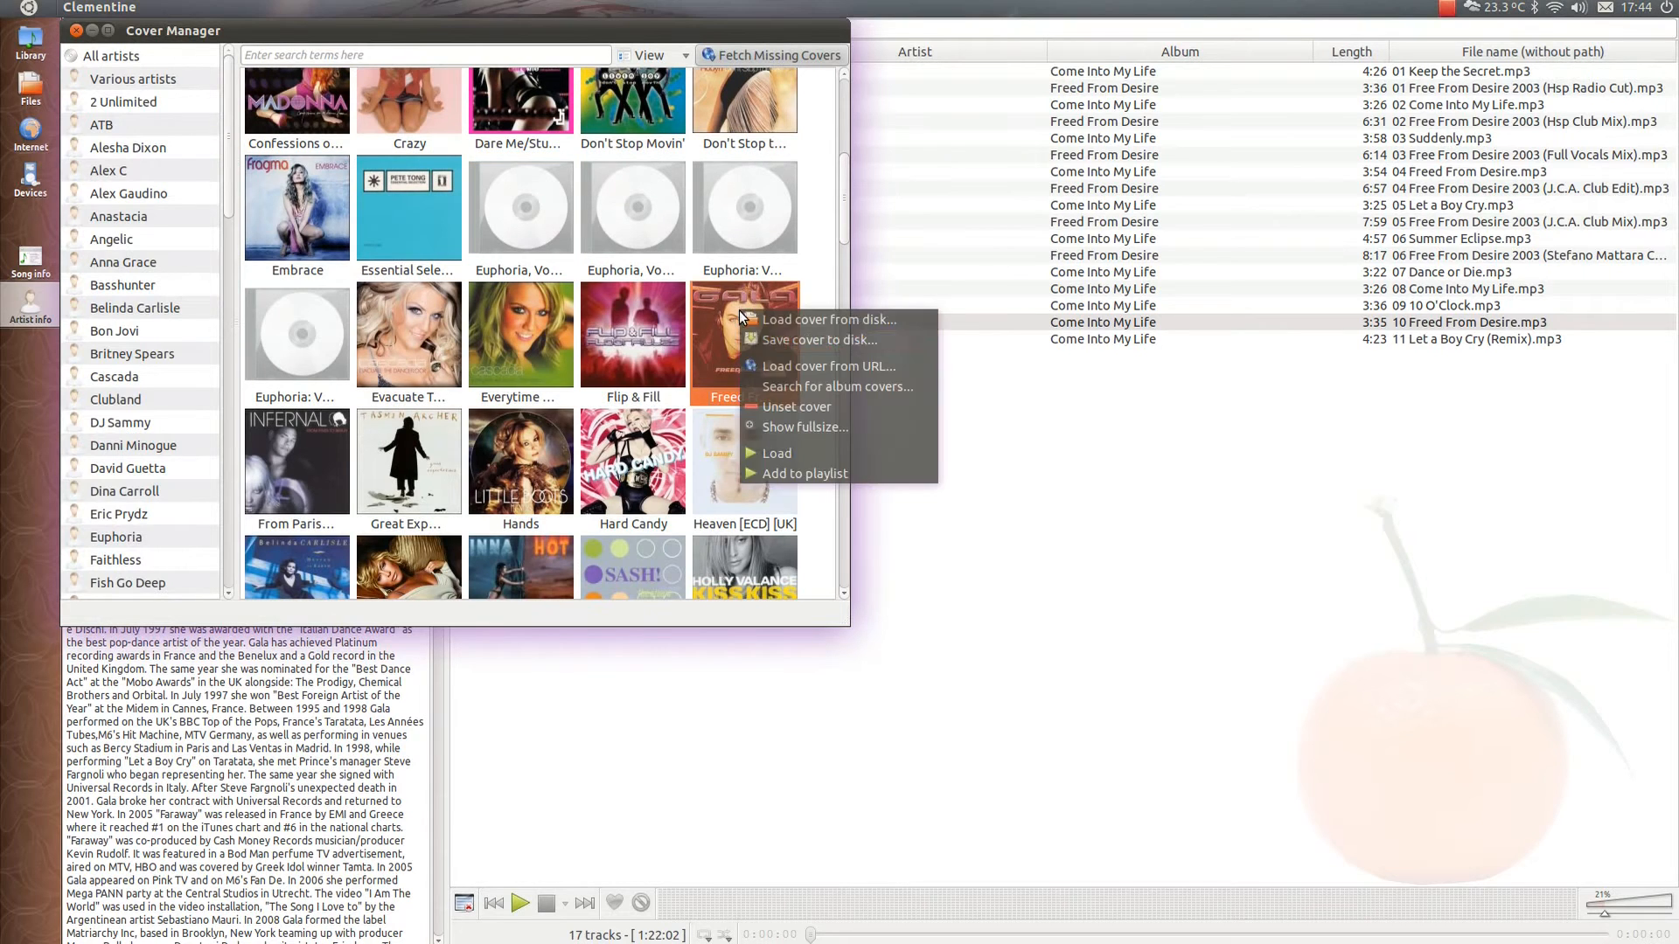
left_click(808, 388)
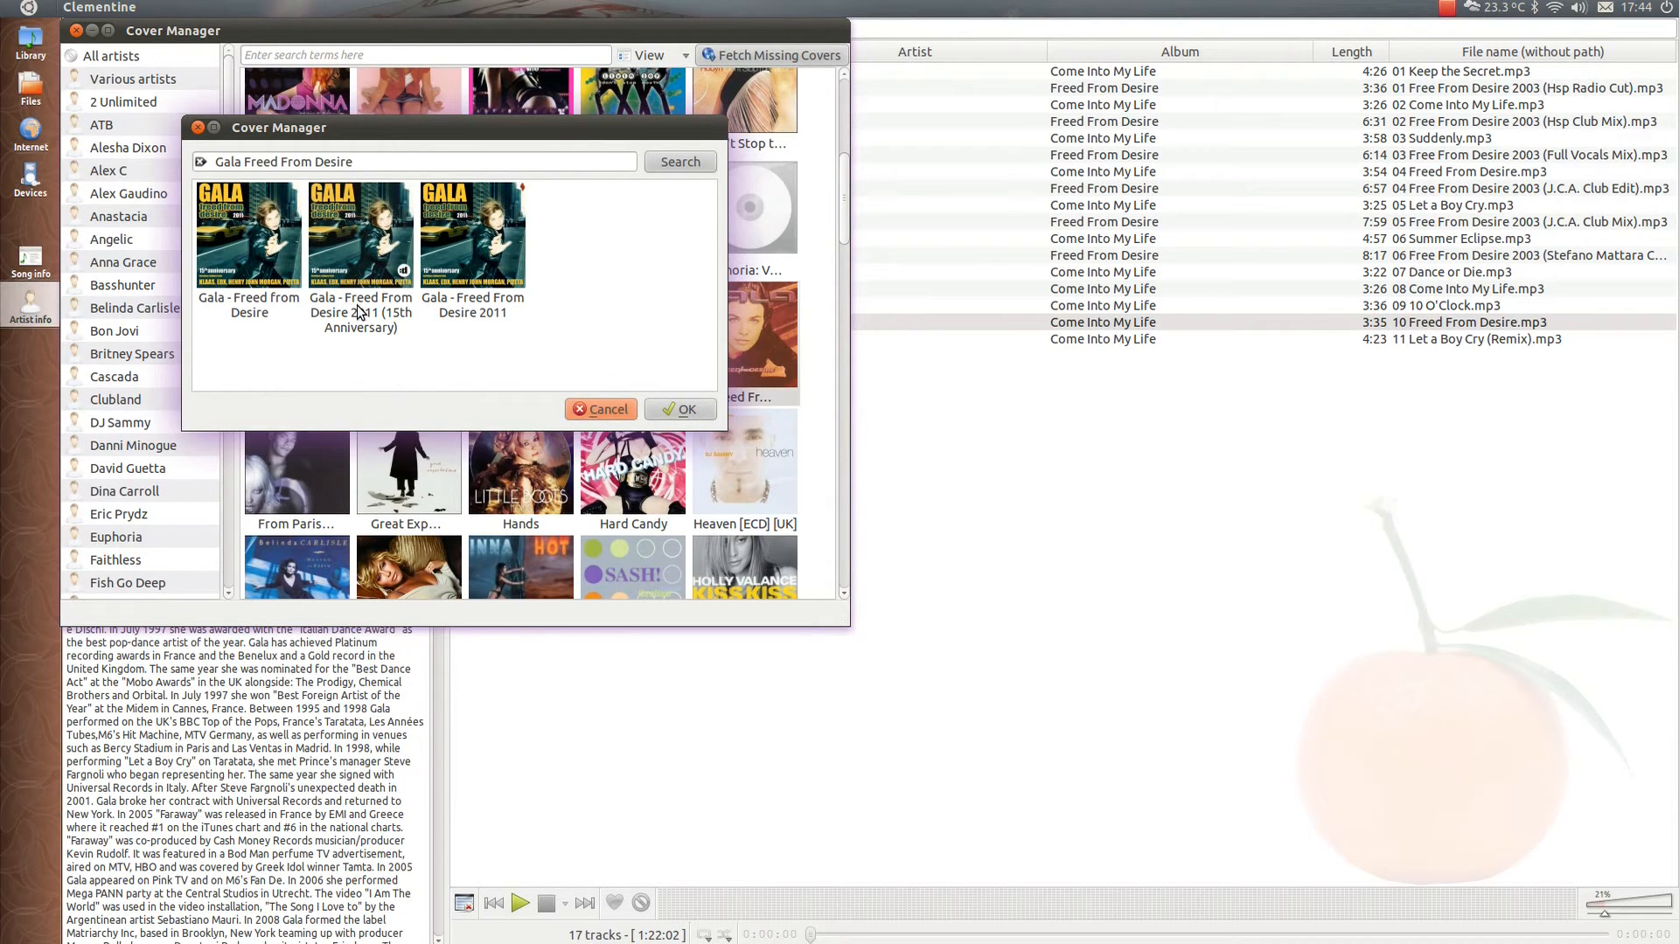
left_click(603, 411)
scroll(657, 458, "up", 2)
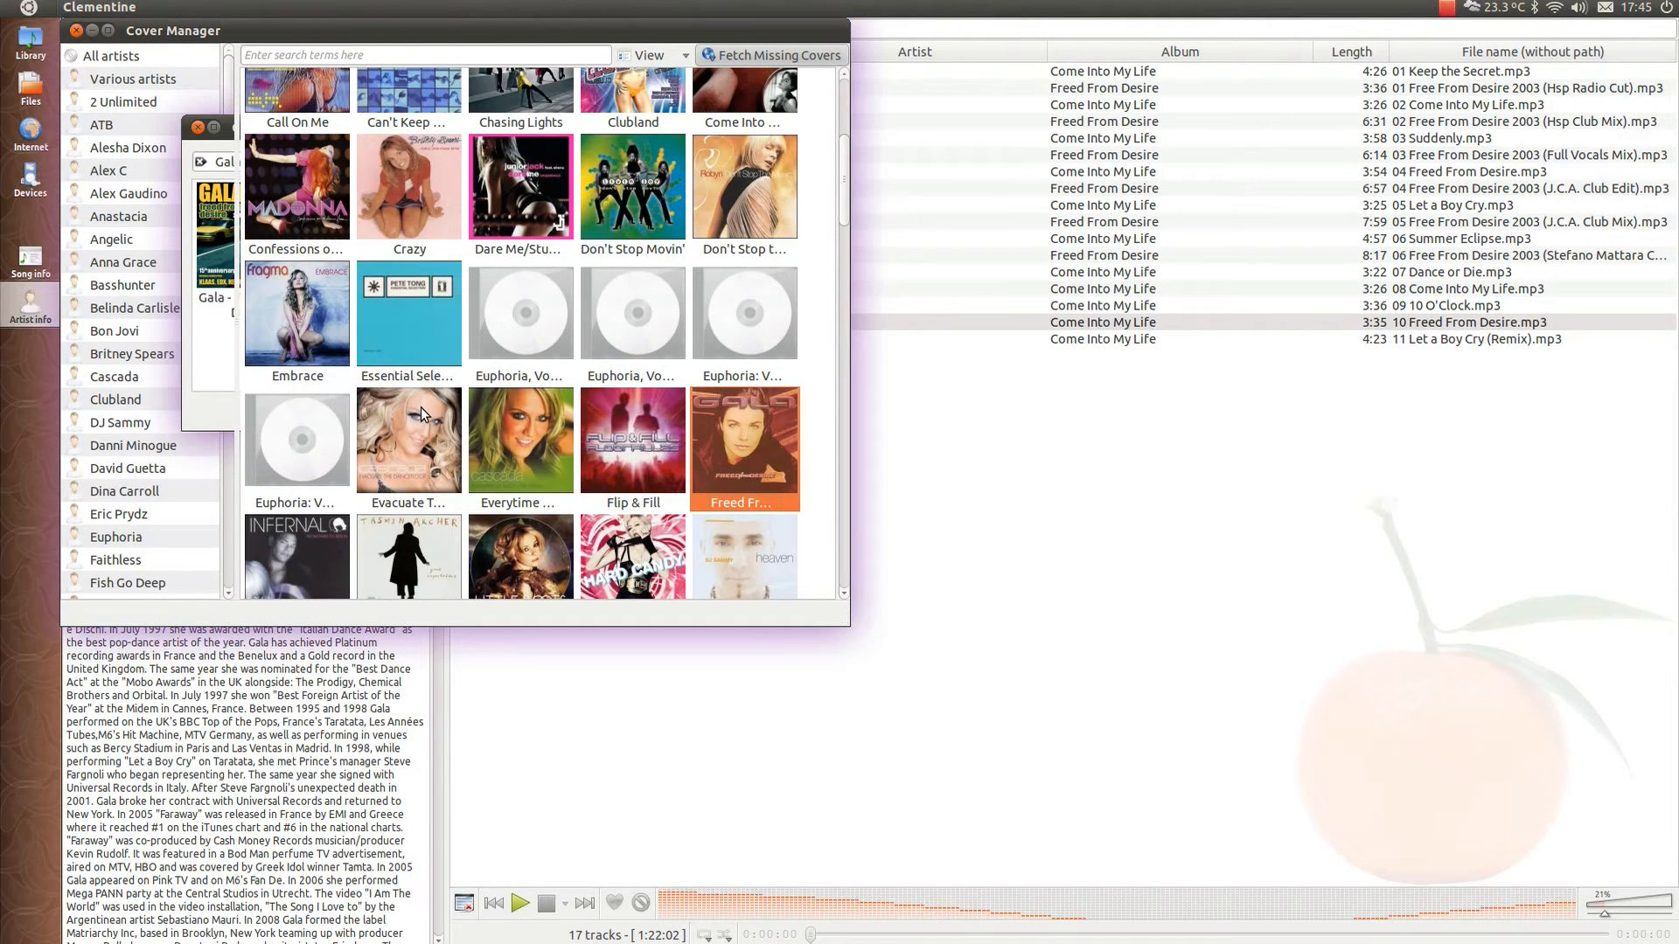
Search covers for 'Evacuate The Dancefloor' using 'Cascada' alone, then dismiss the search.
right_click(418, 409)
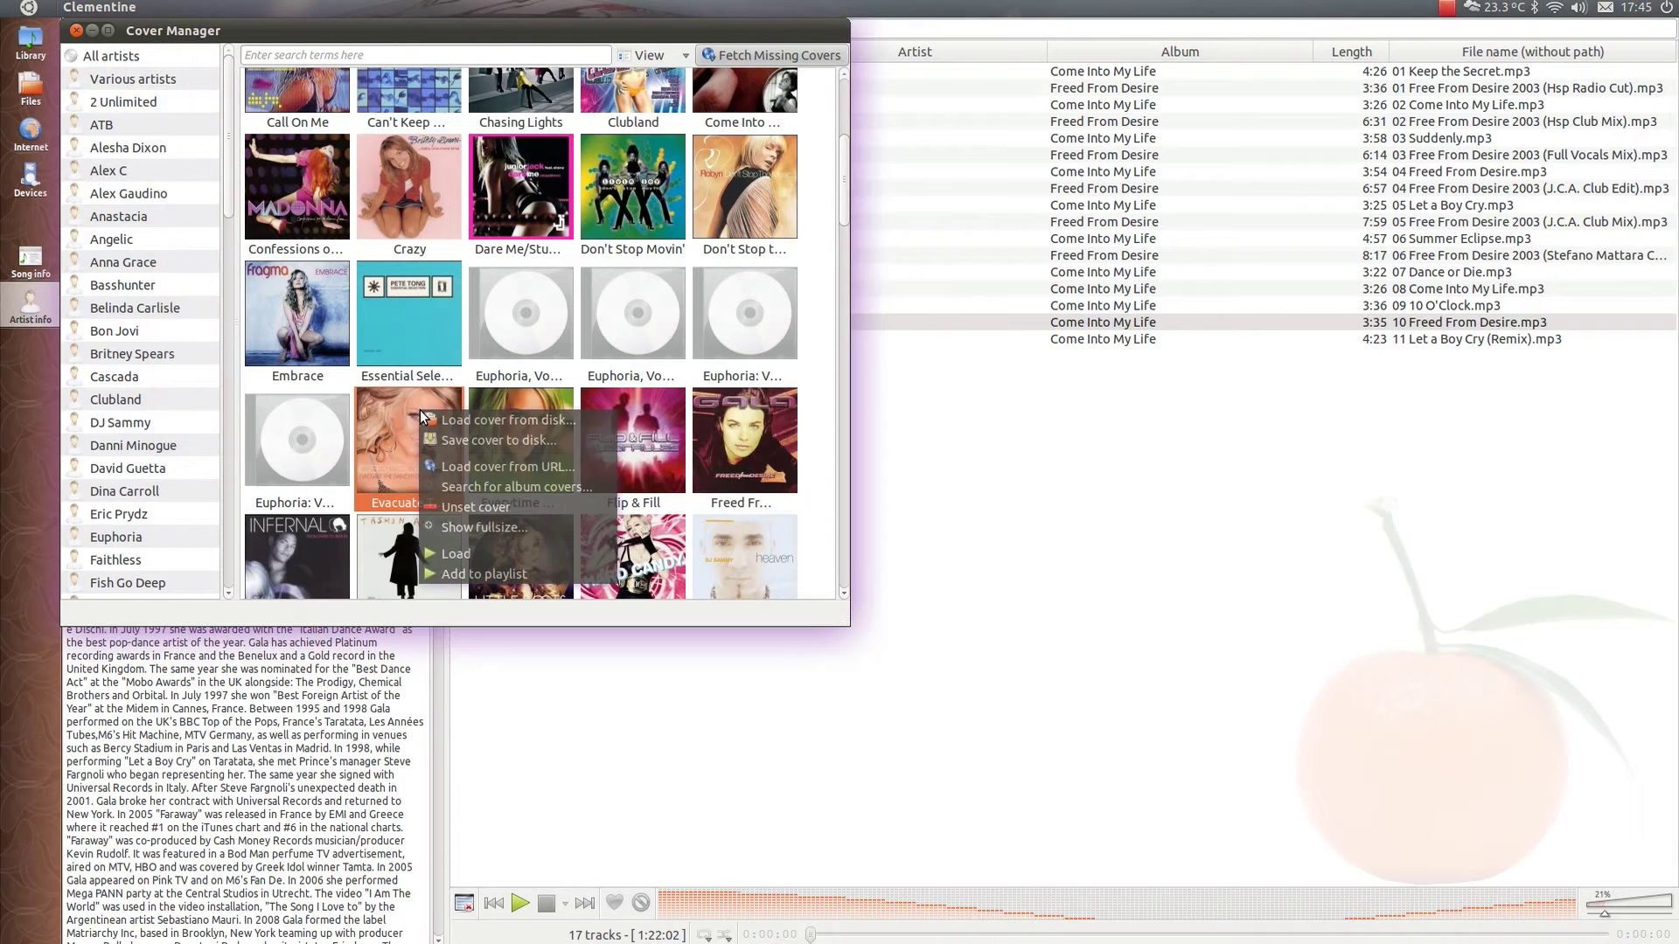
left_click(507, 487)
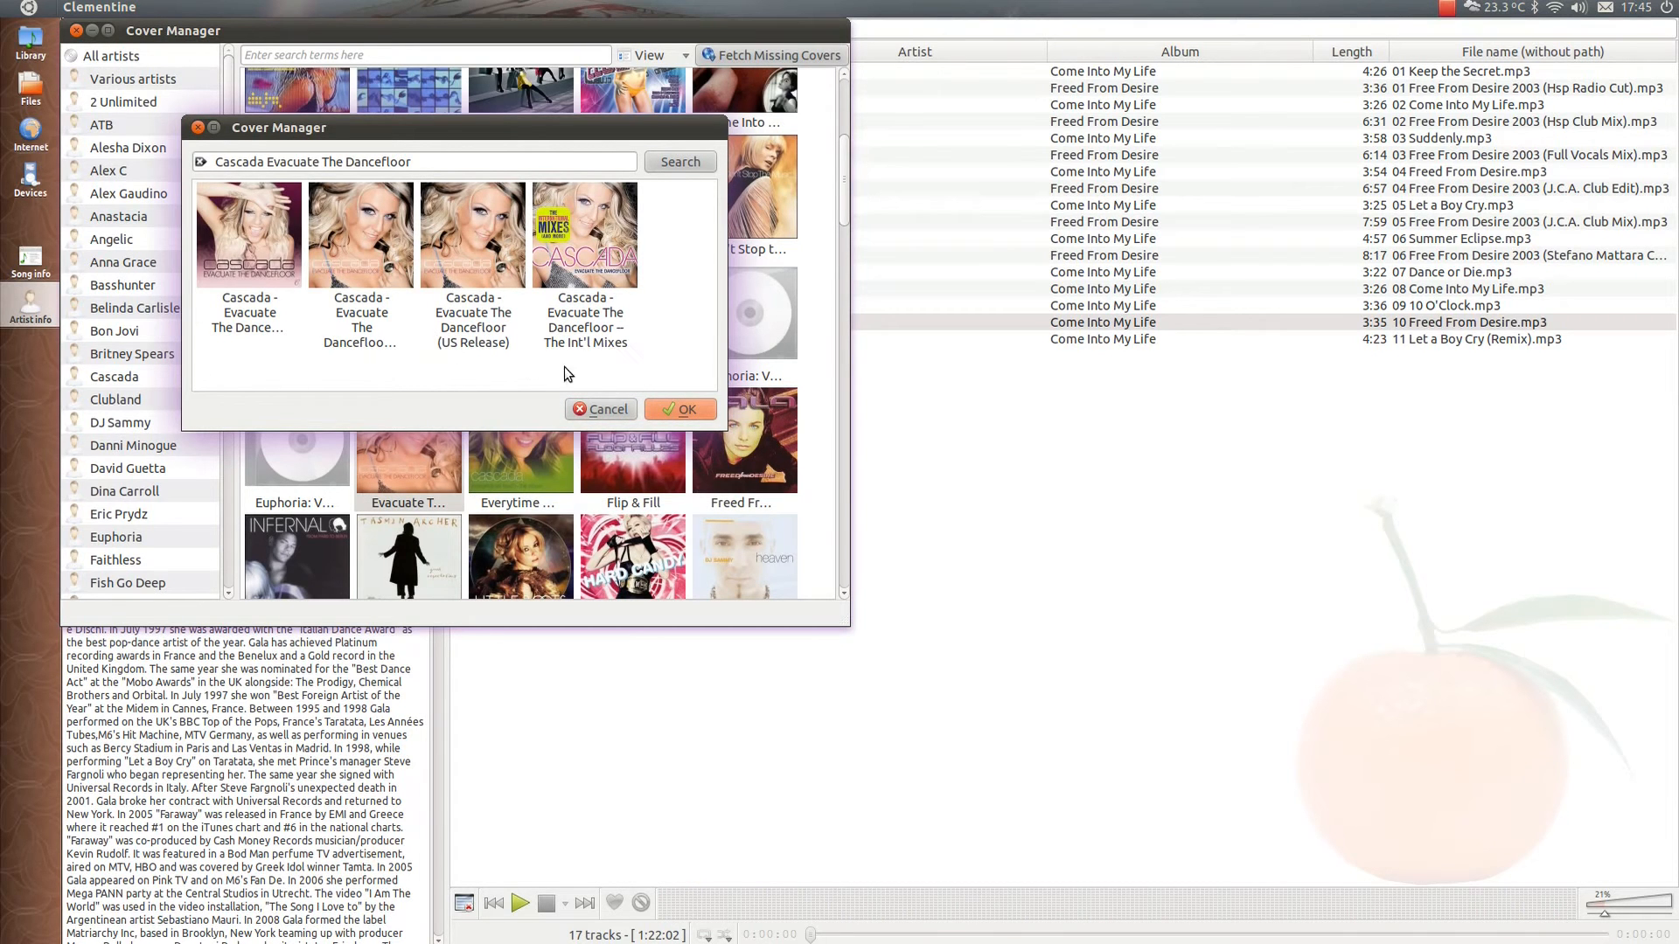
left_click_drag(413, 162, 267, 162)
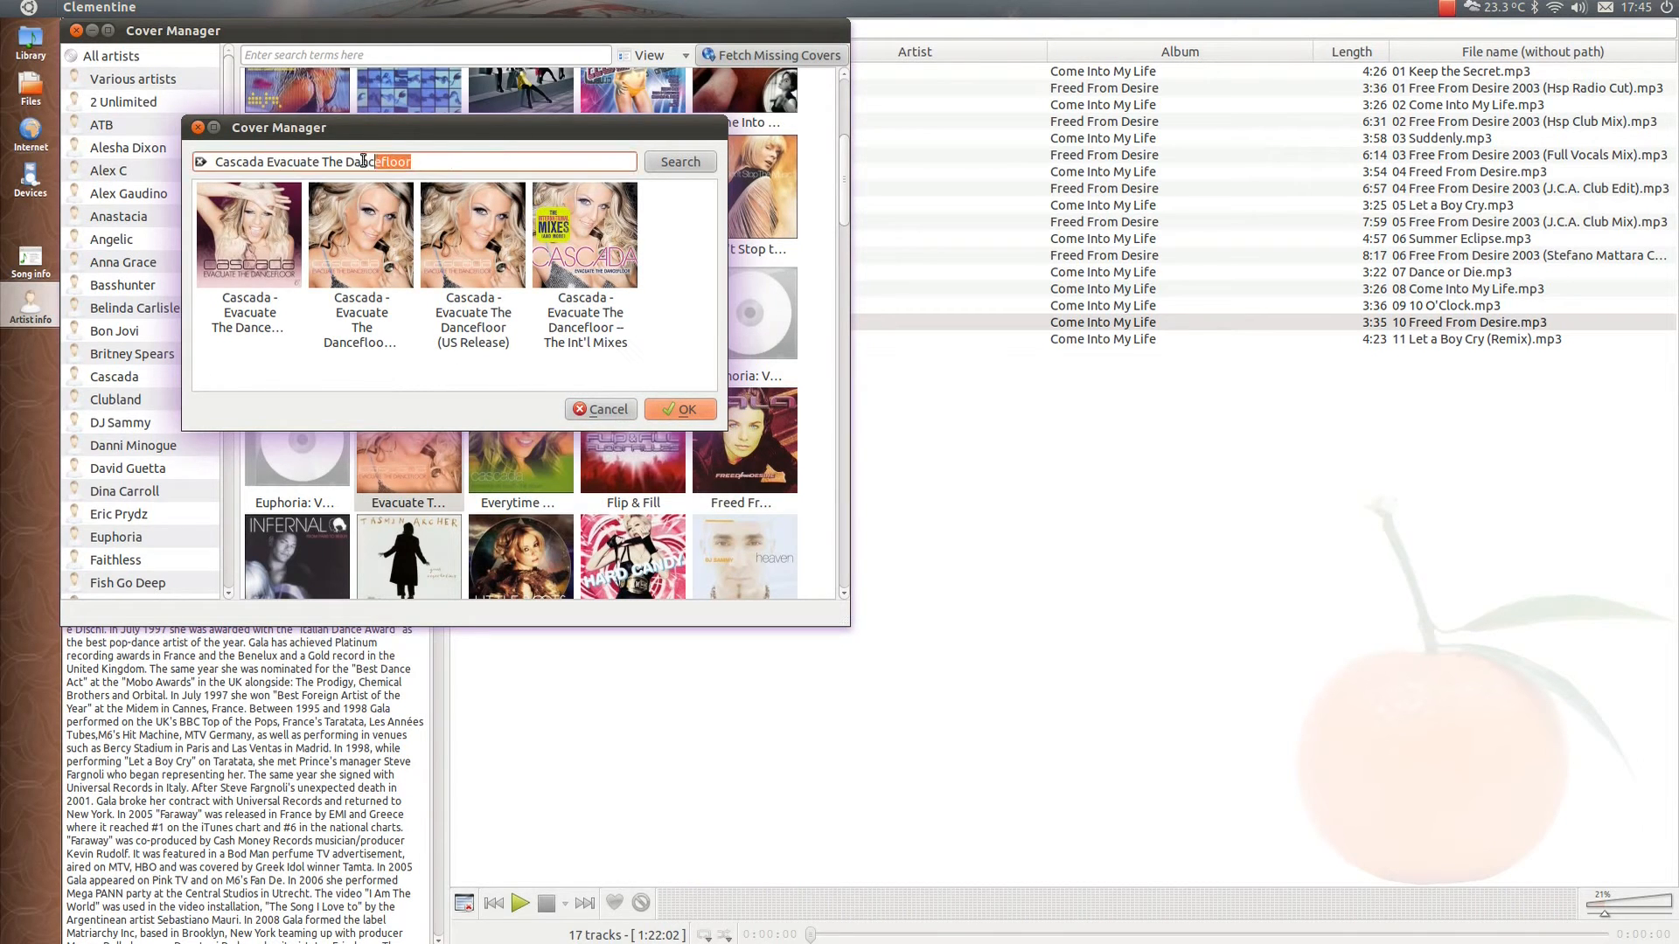
key("BackSpace")
key("Return")
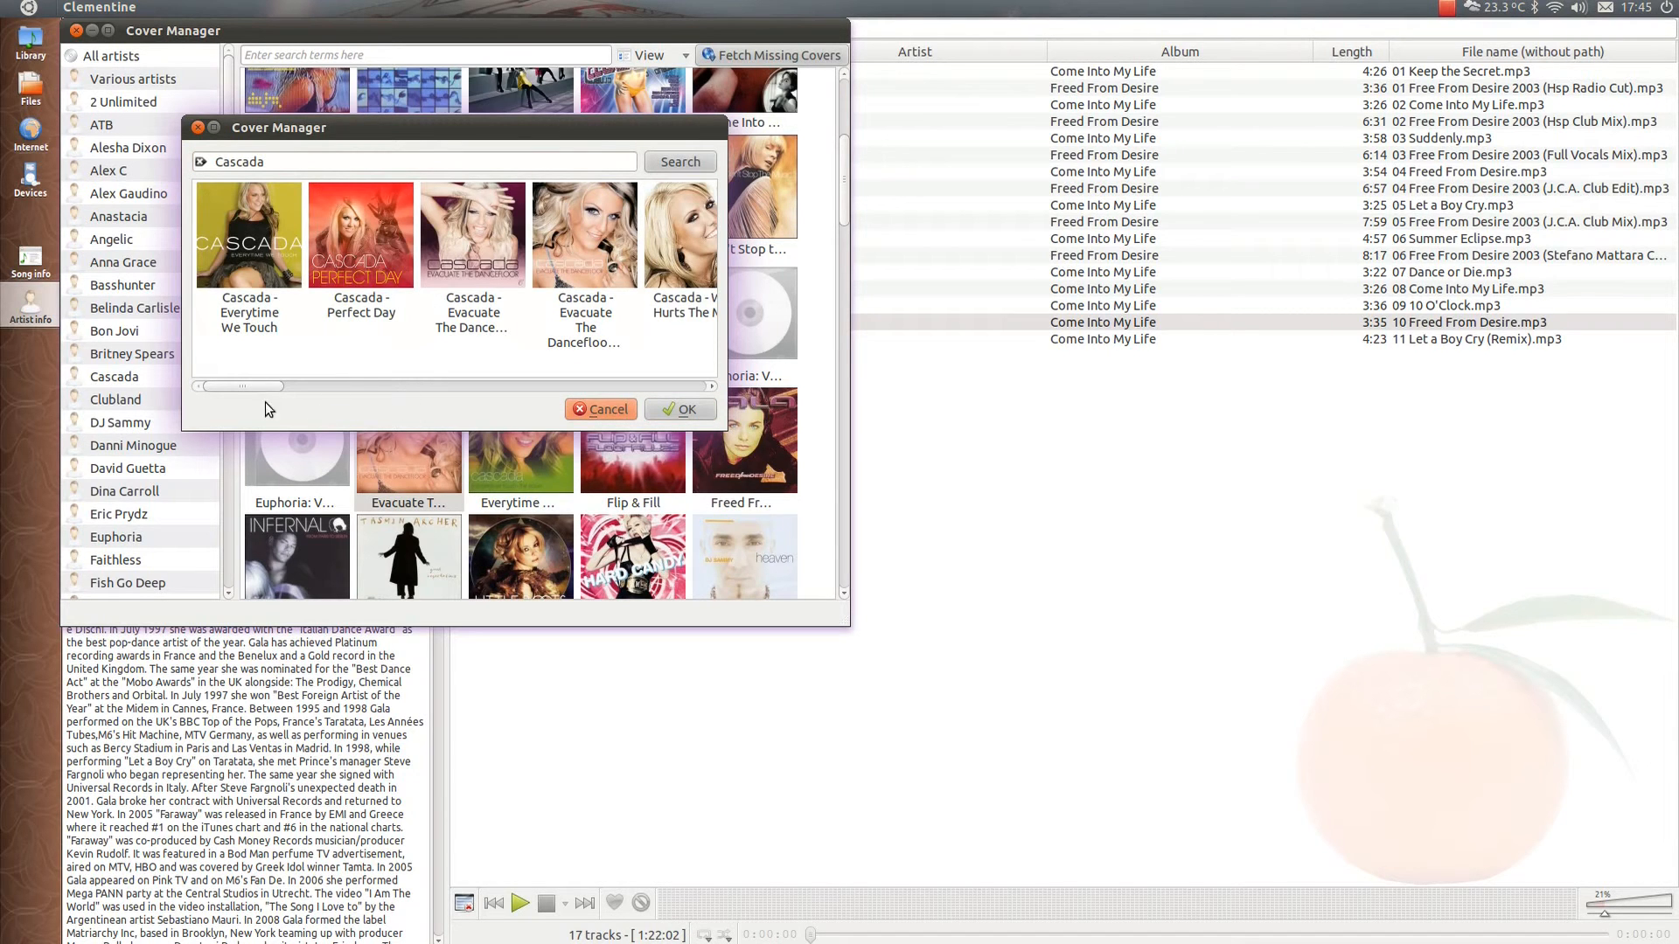
left_click_drag(242, 385, 498, 369)
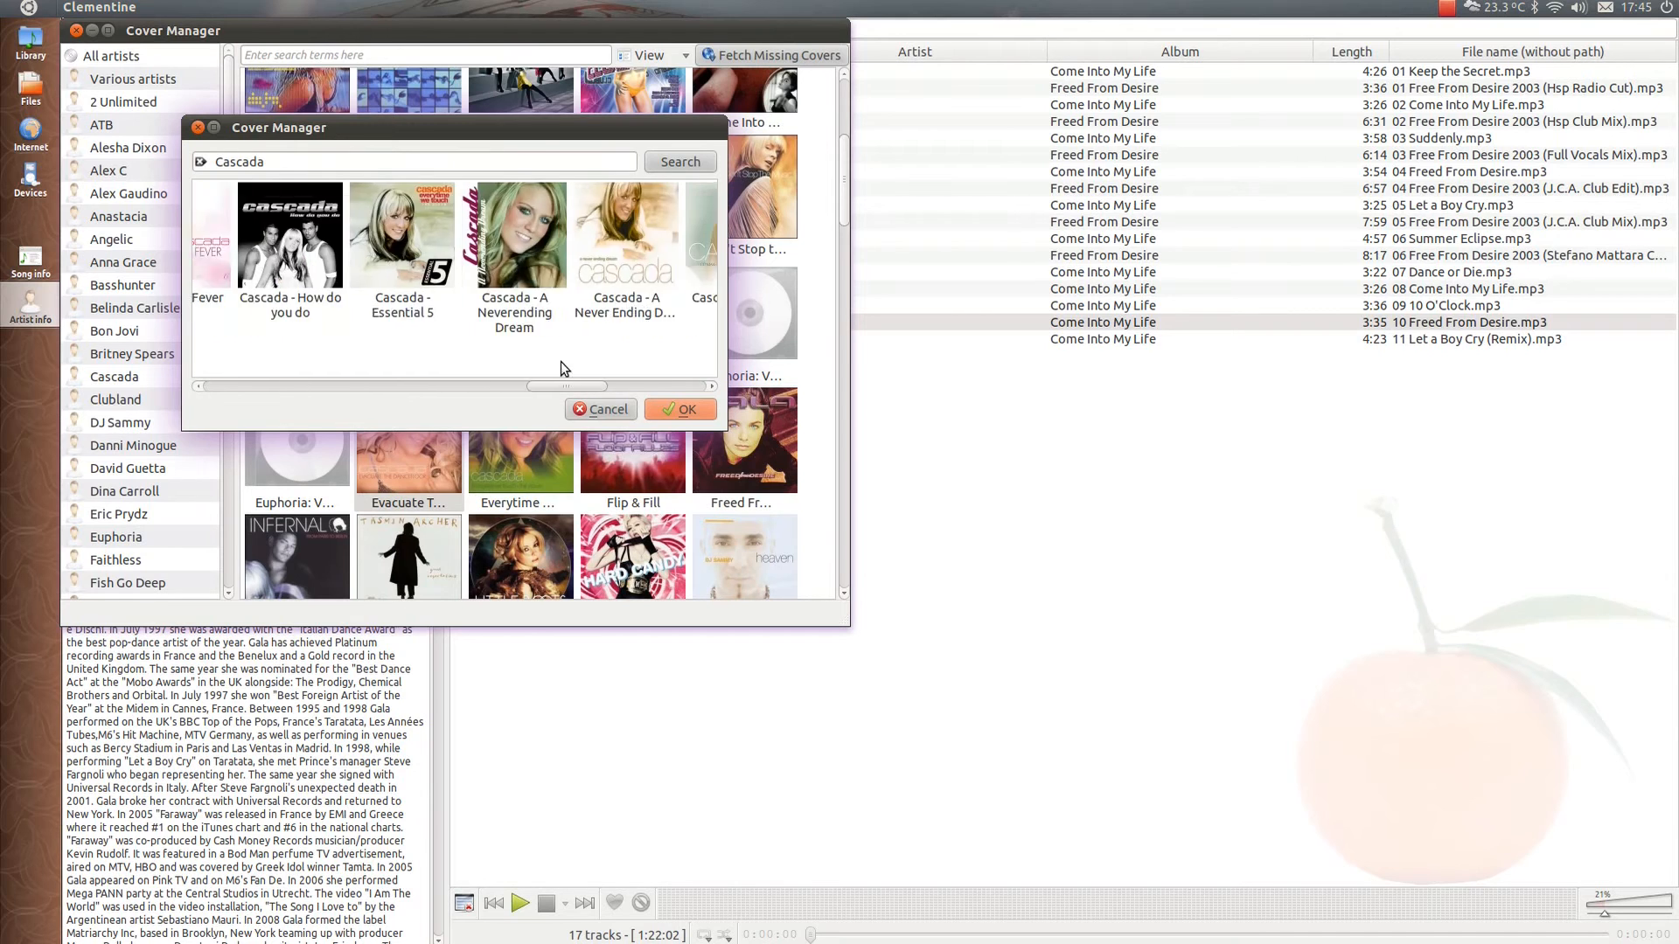
left_click(606, 410)
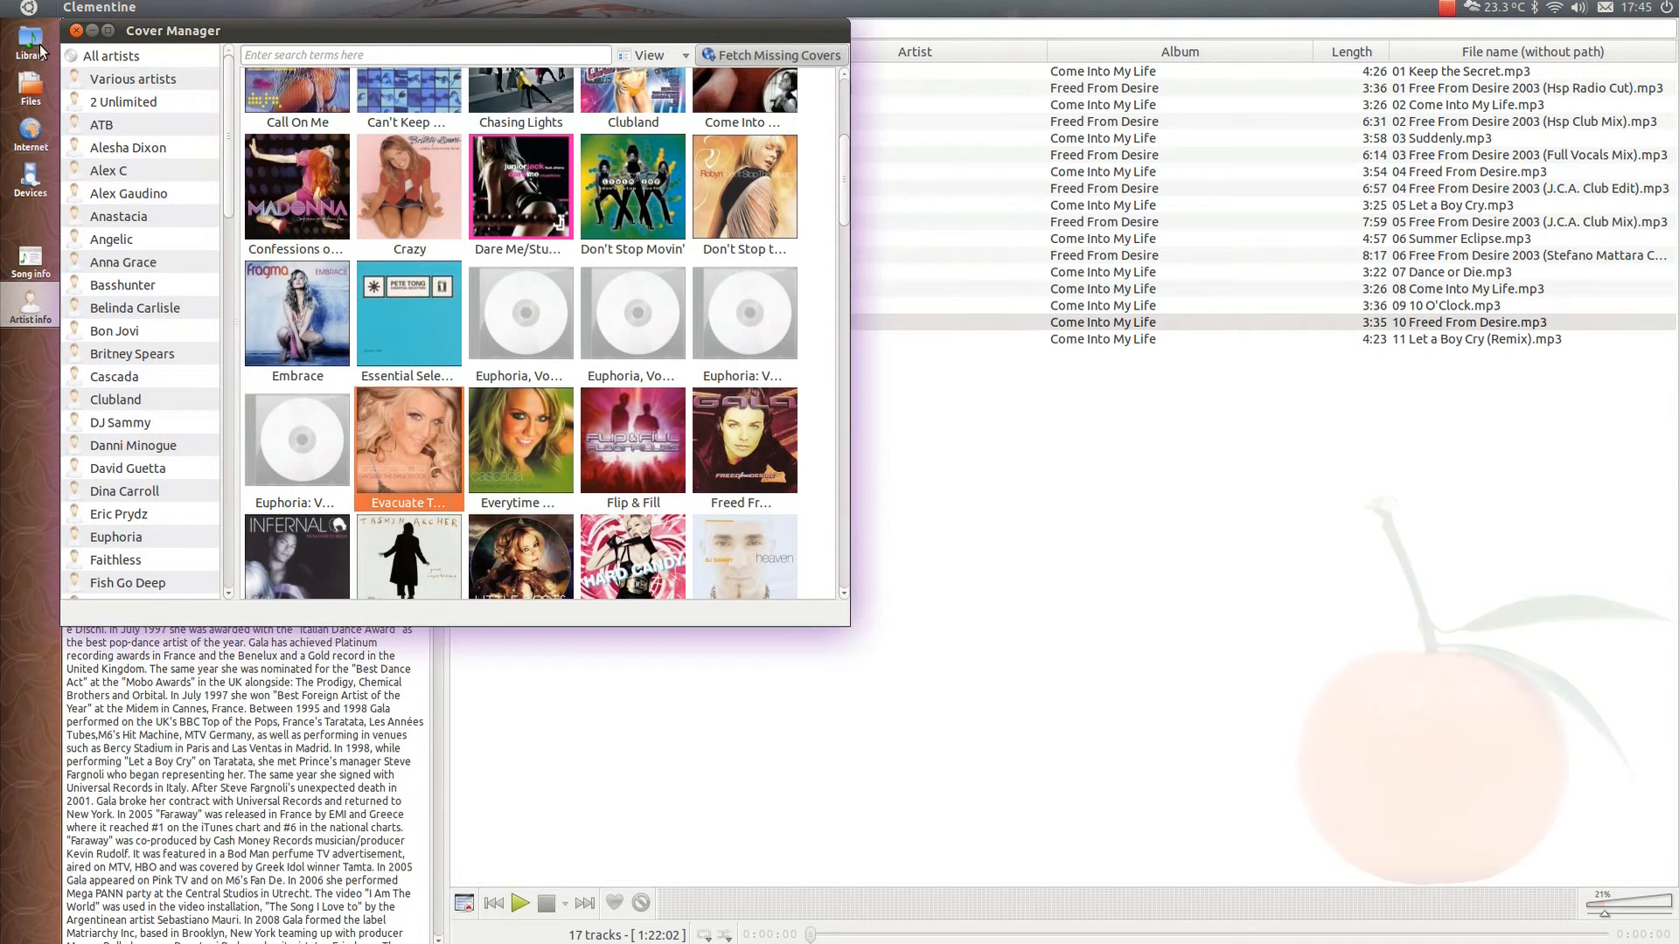
Close the Cover Manager, briefly check the Equalizer, and show the Visualisations window.
left_click(76, 30)
left_click(281, 6)
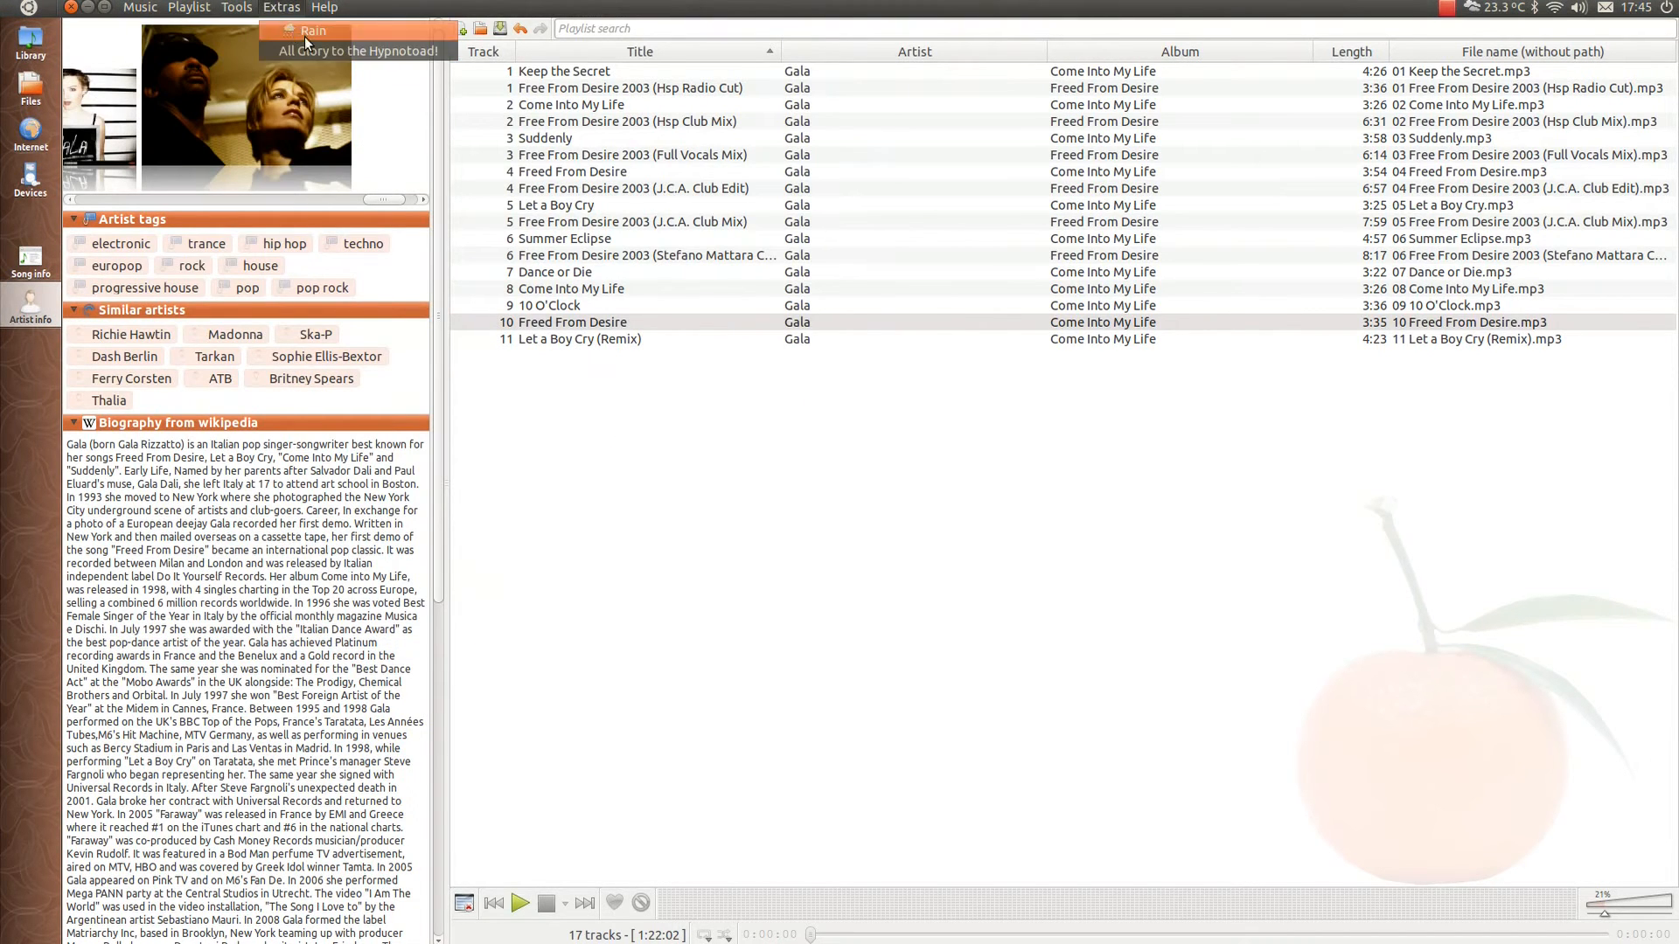
left_click(263, 63)
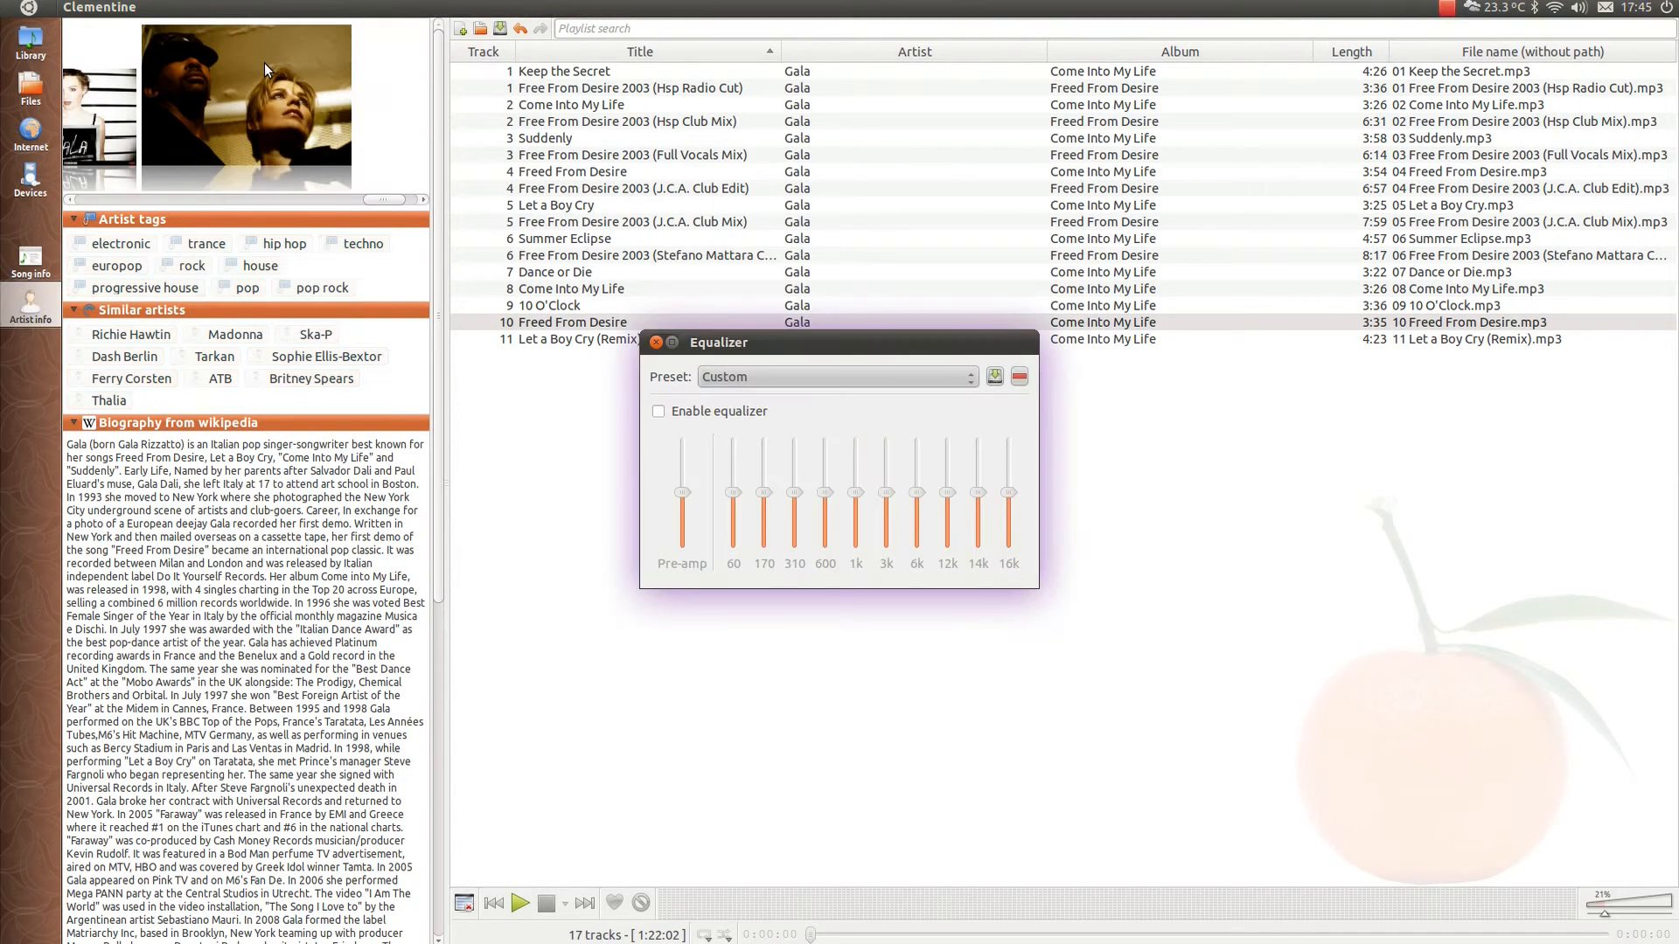
left_click(655, 341)
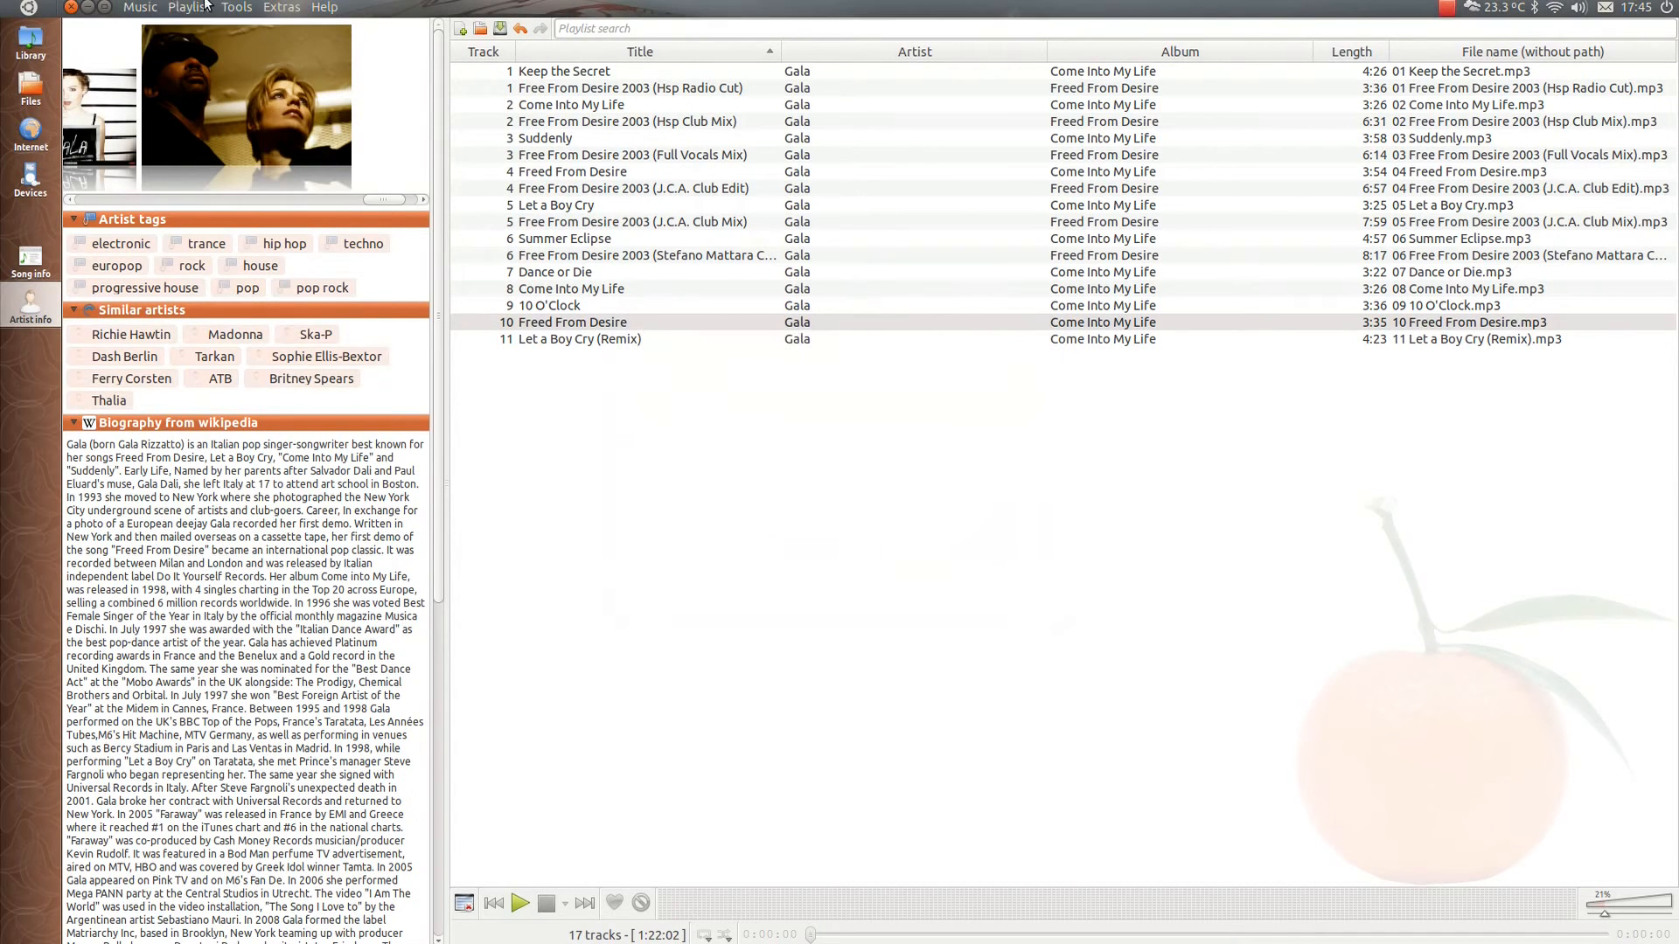
left_click(230, 10)
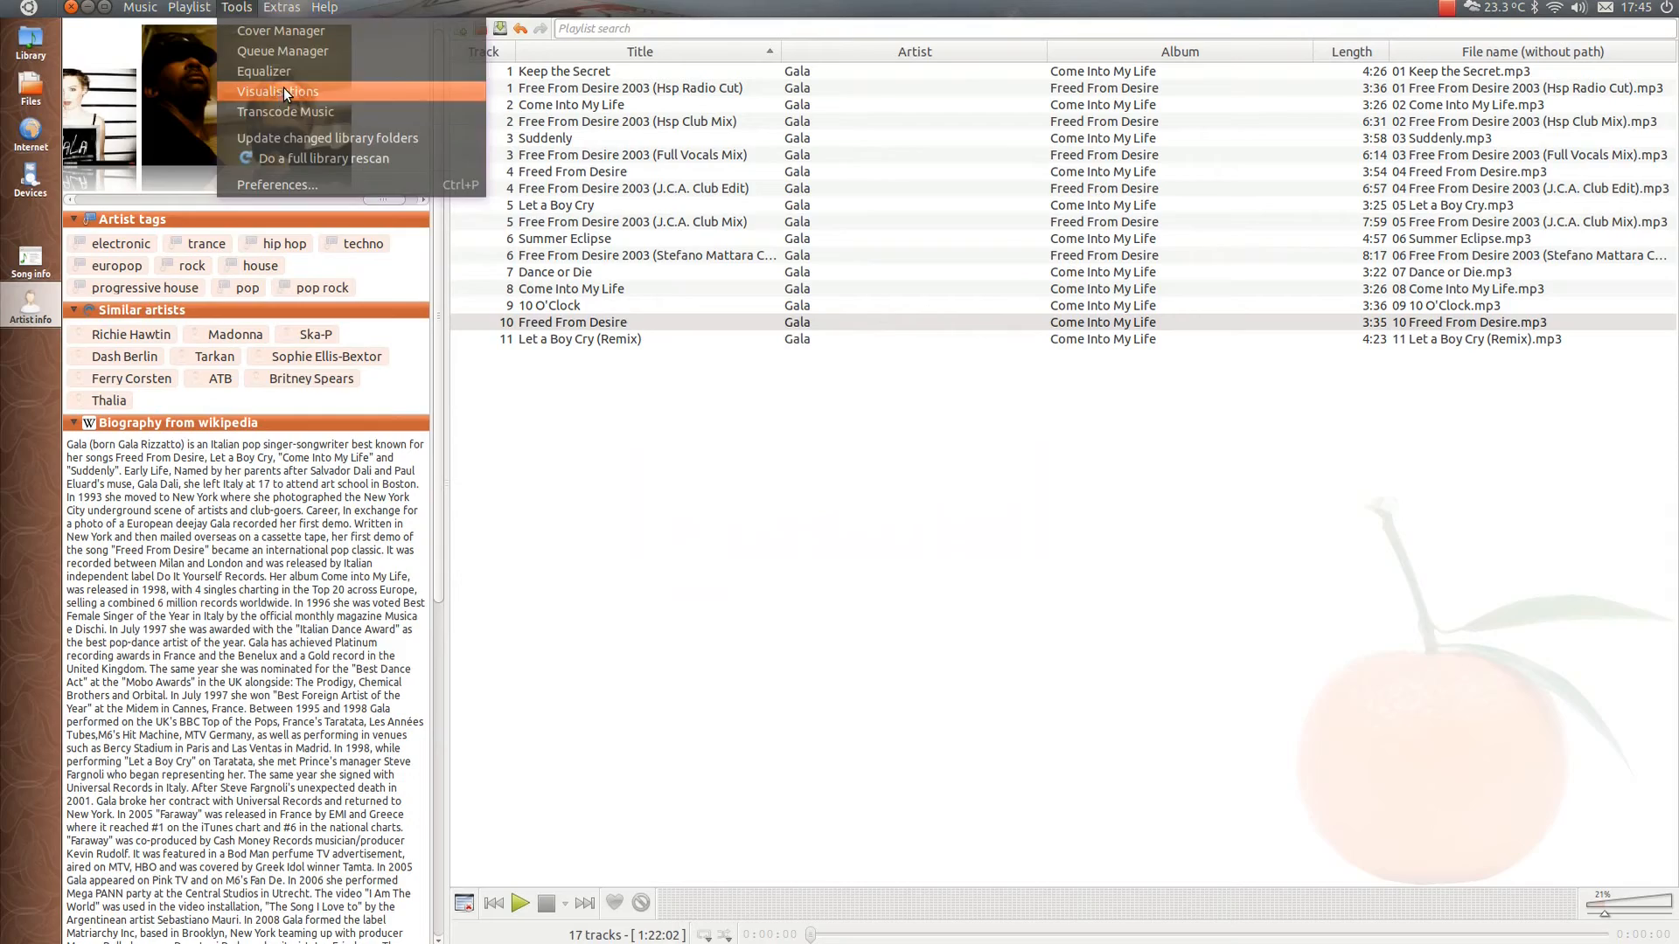
left_click(283, 88)
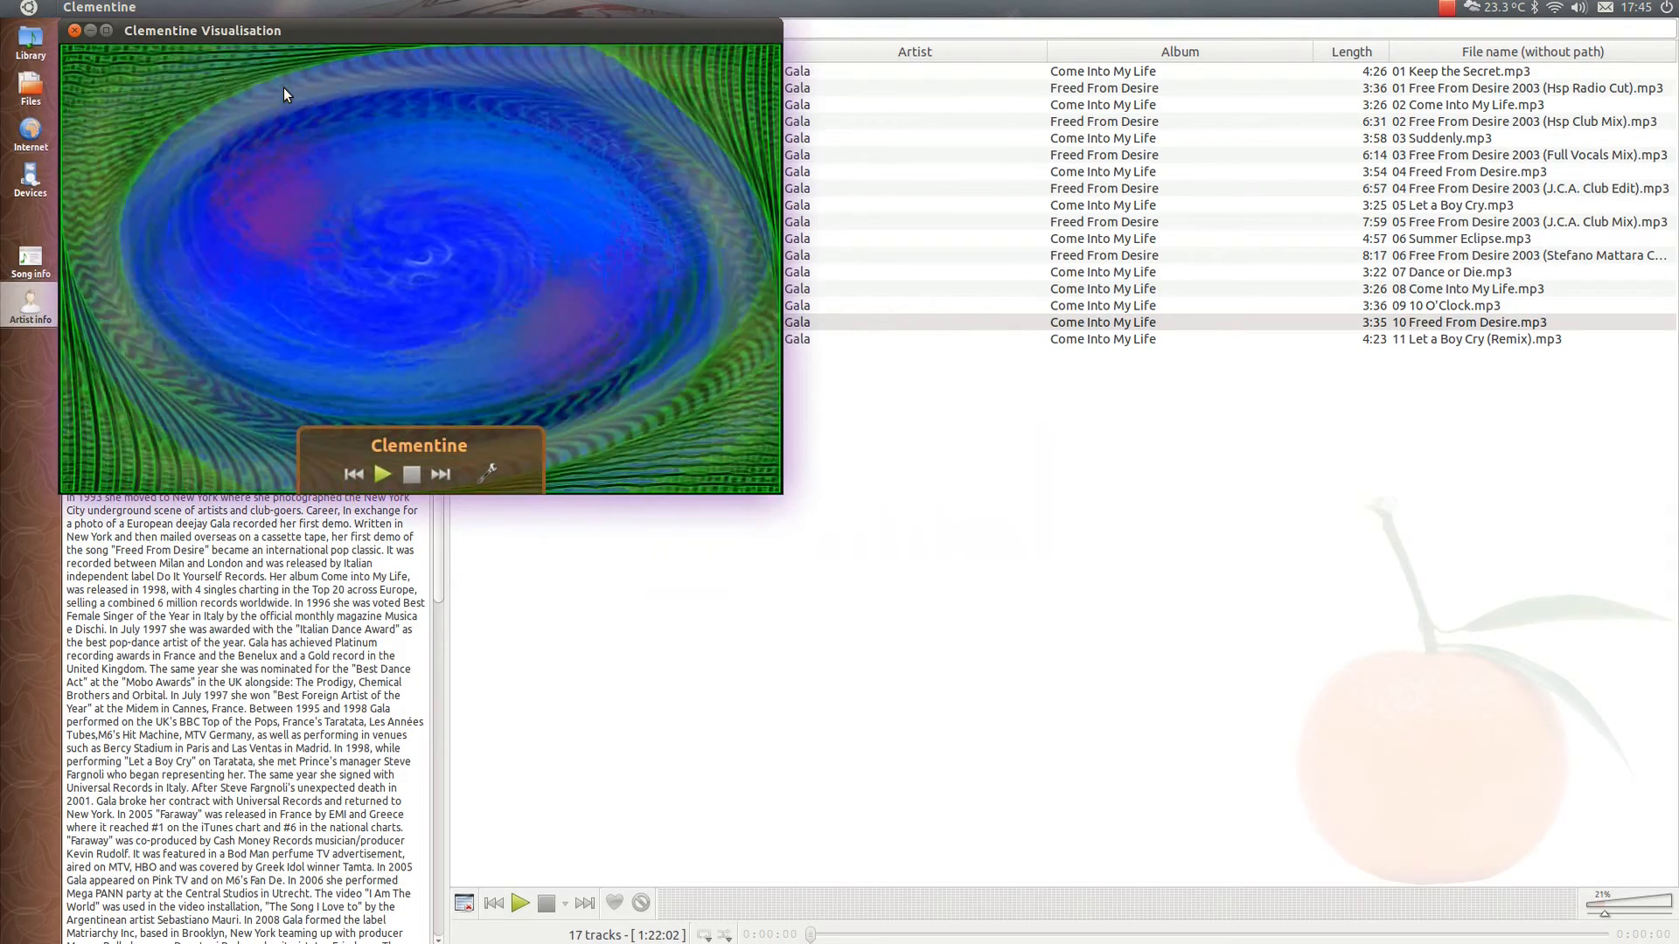
Play 'Freed From Desire' with fullscreen visualisation, stop playback, and show Select visualisations.
left_click(377, 474)
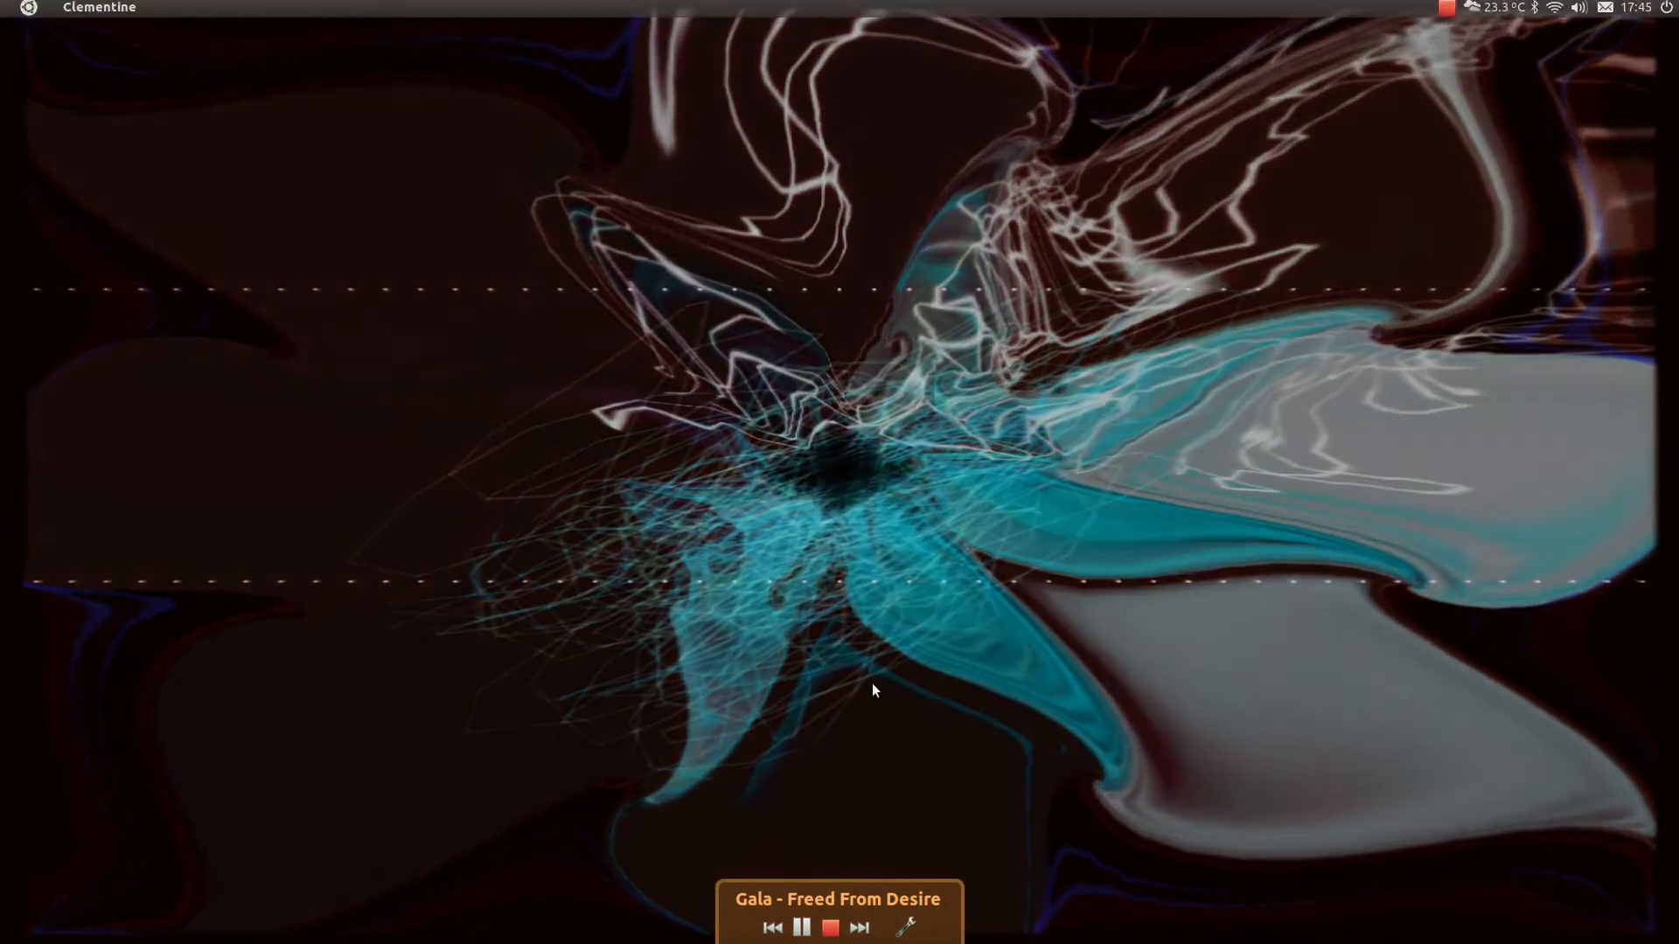
double_click(872, 684)
left_click(412, 473)
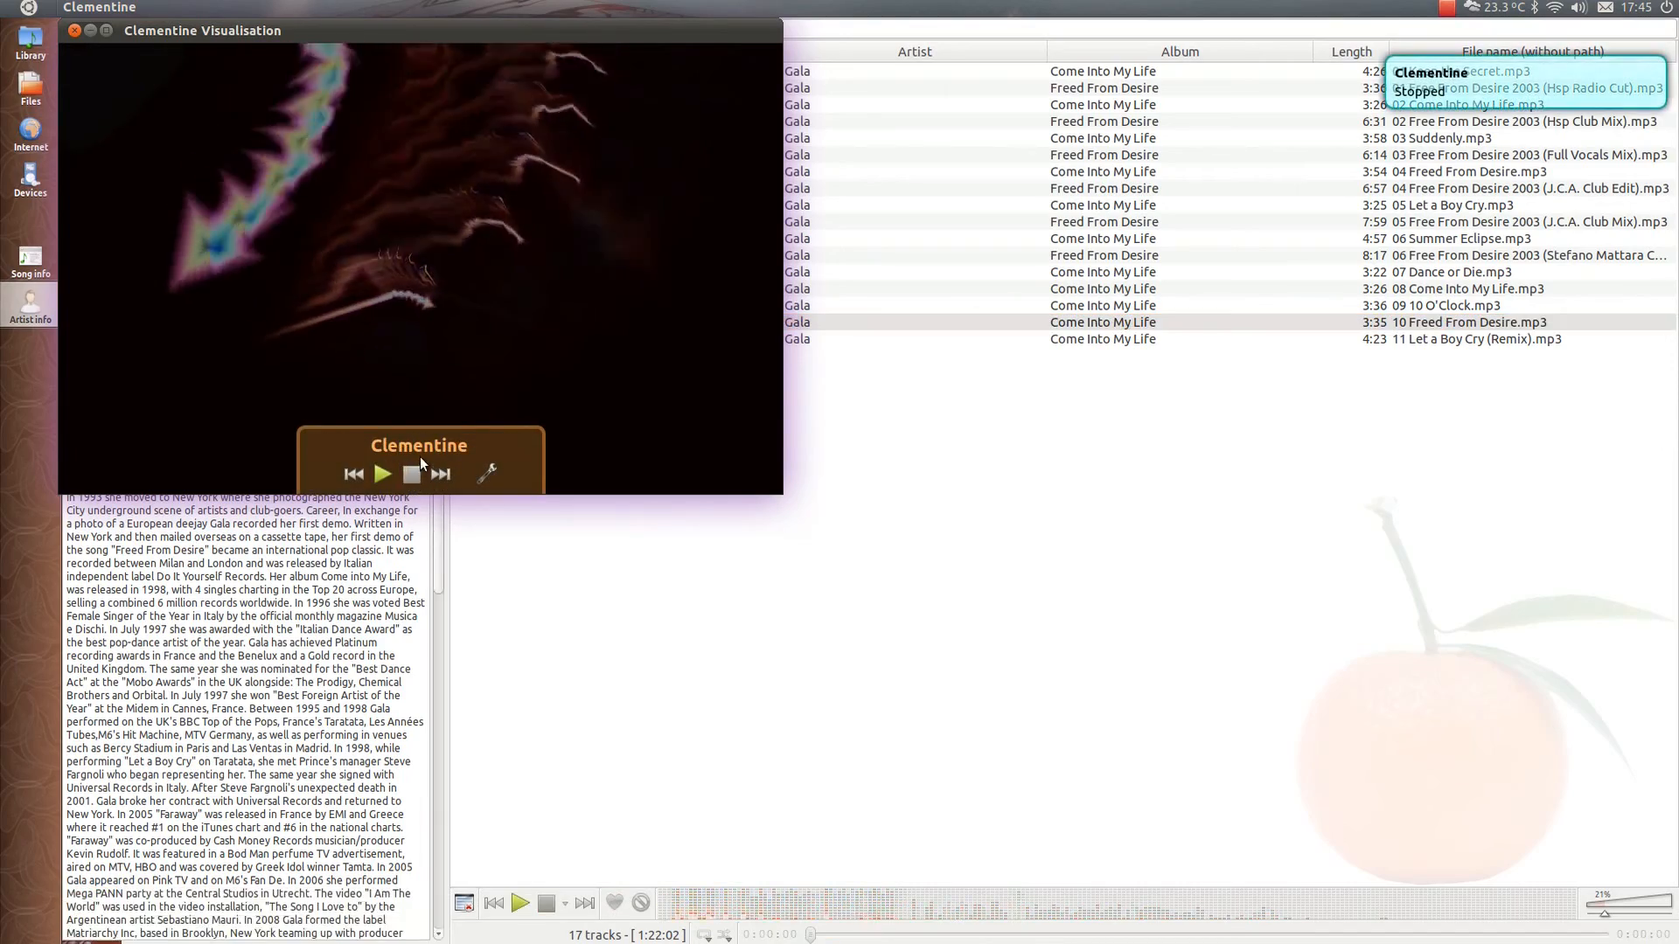
left_click(492, 475)
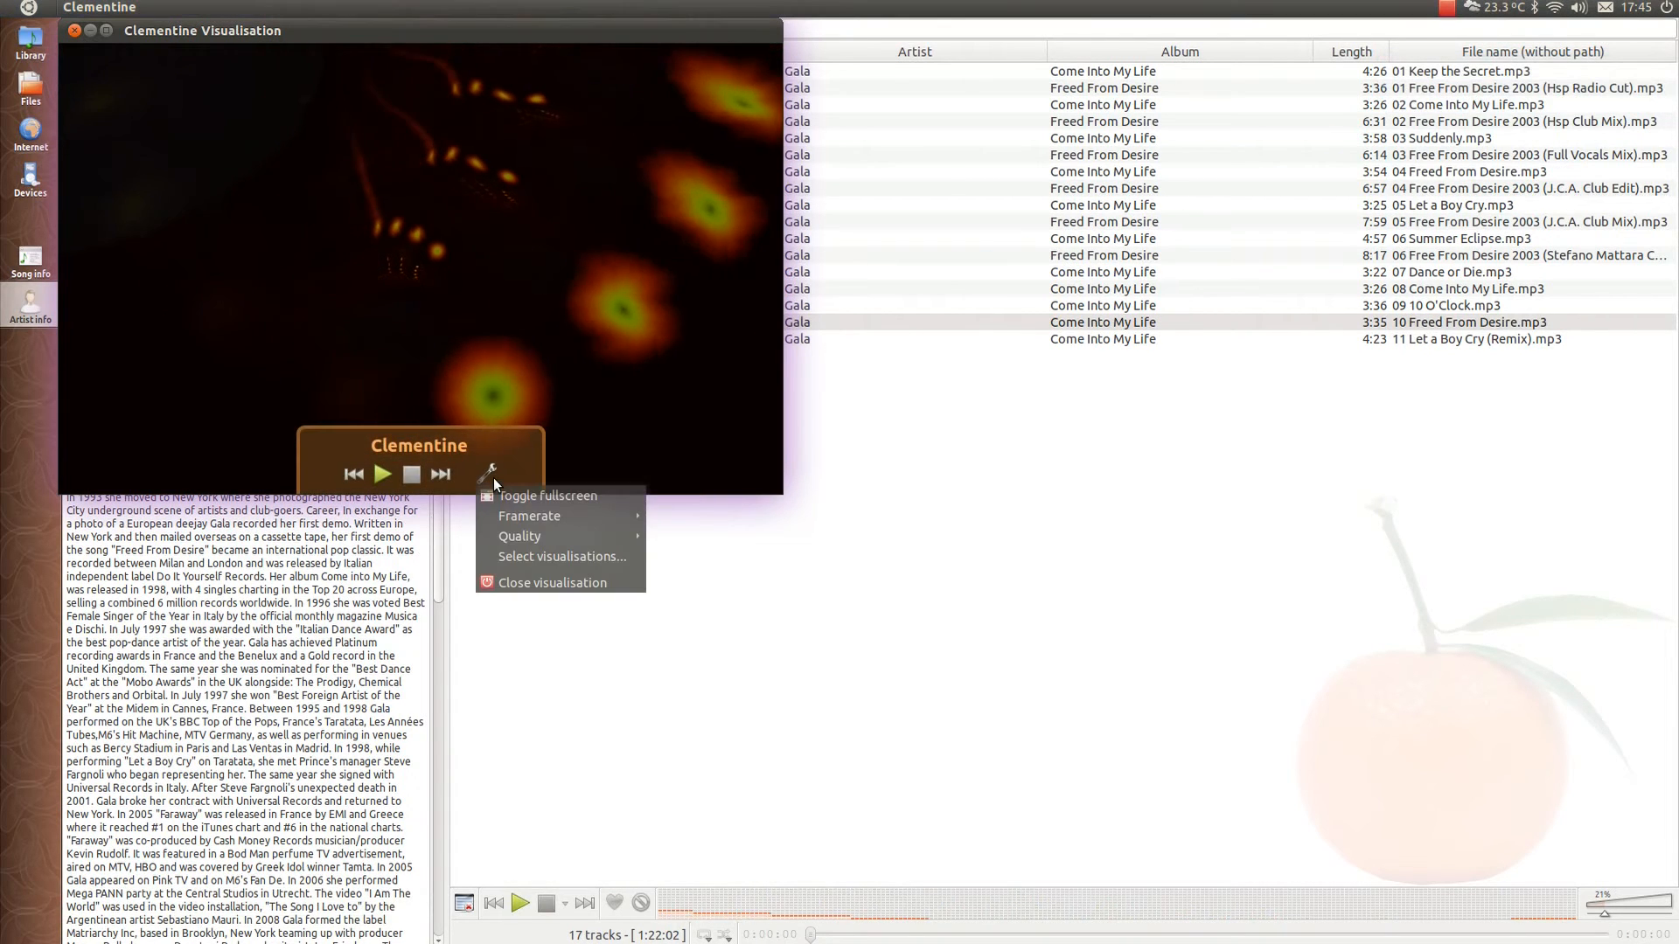
Try the 'Choose from the list' visualisation mode, revert to Random visualisation and confirm.
left_click(555, 559)
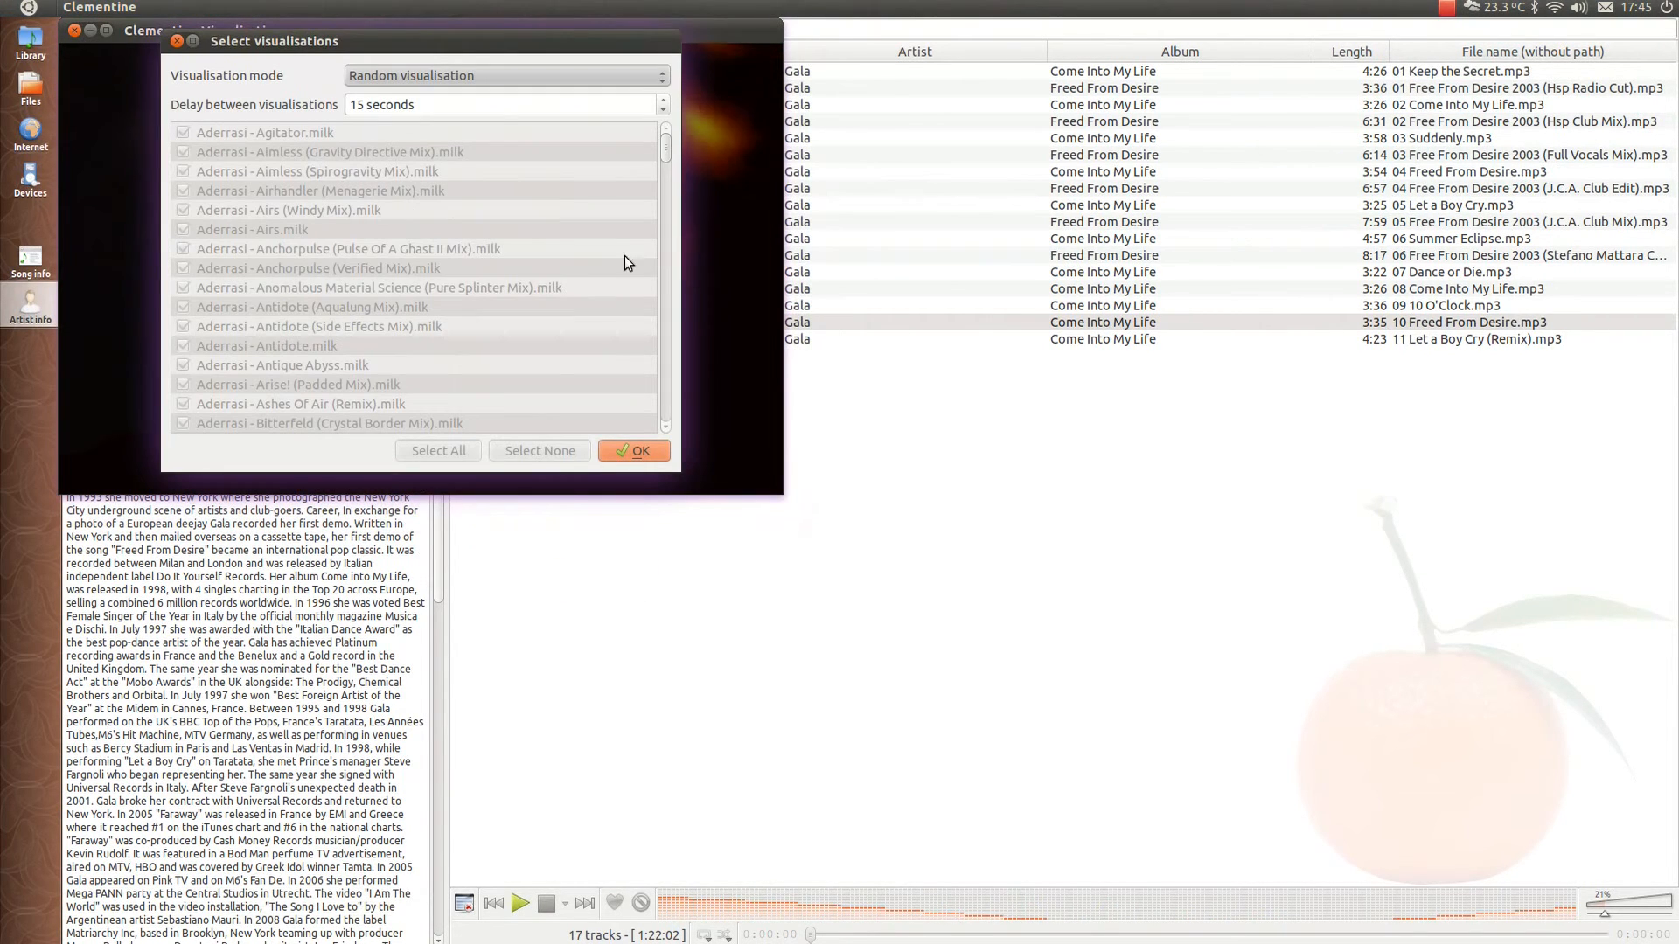
left_click(642, 76)
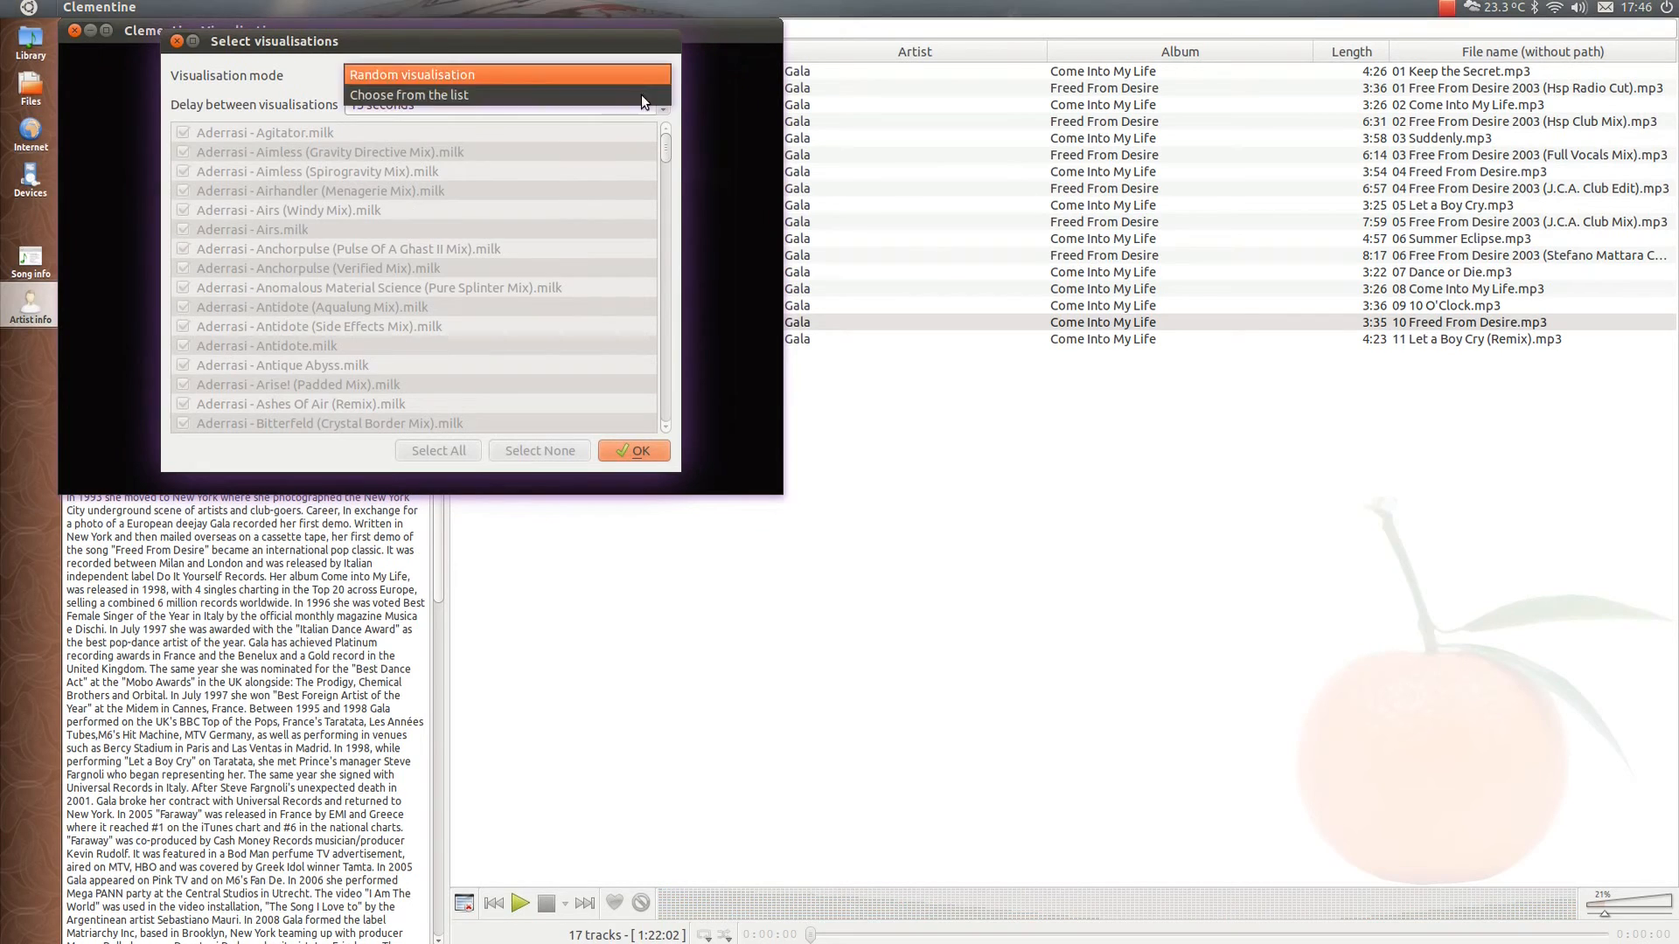
left_click(644, 95)
mouse_move(667, 147)
left_mouse_down()
mouse_move(686, 428)
mouse_move(649, 85)
left_mouse_up()
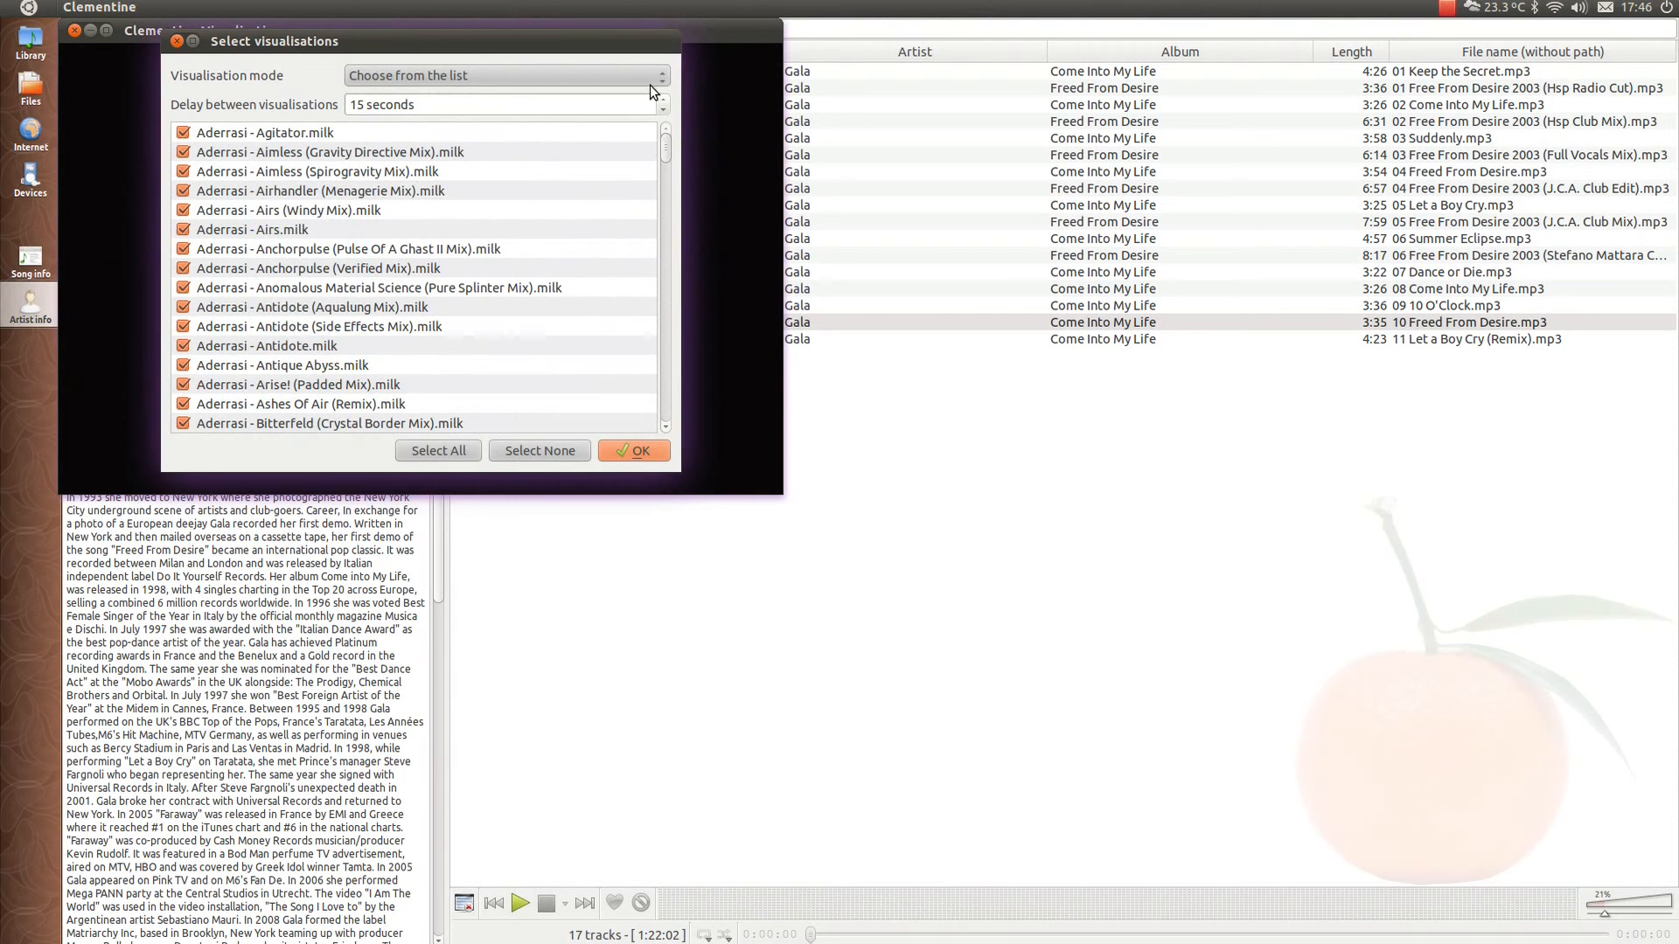
left_click(639, 72)
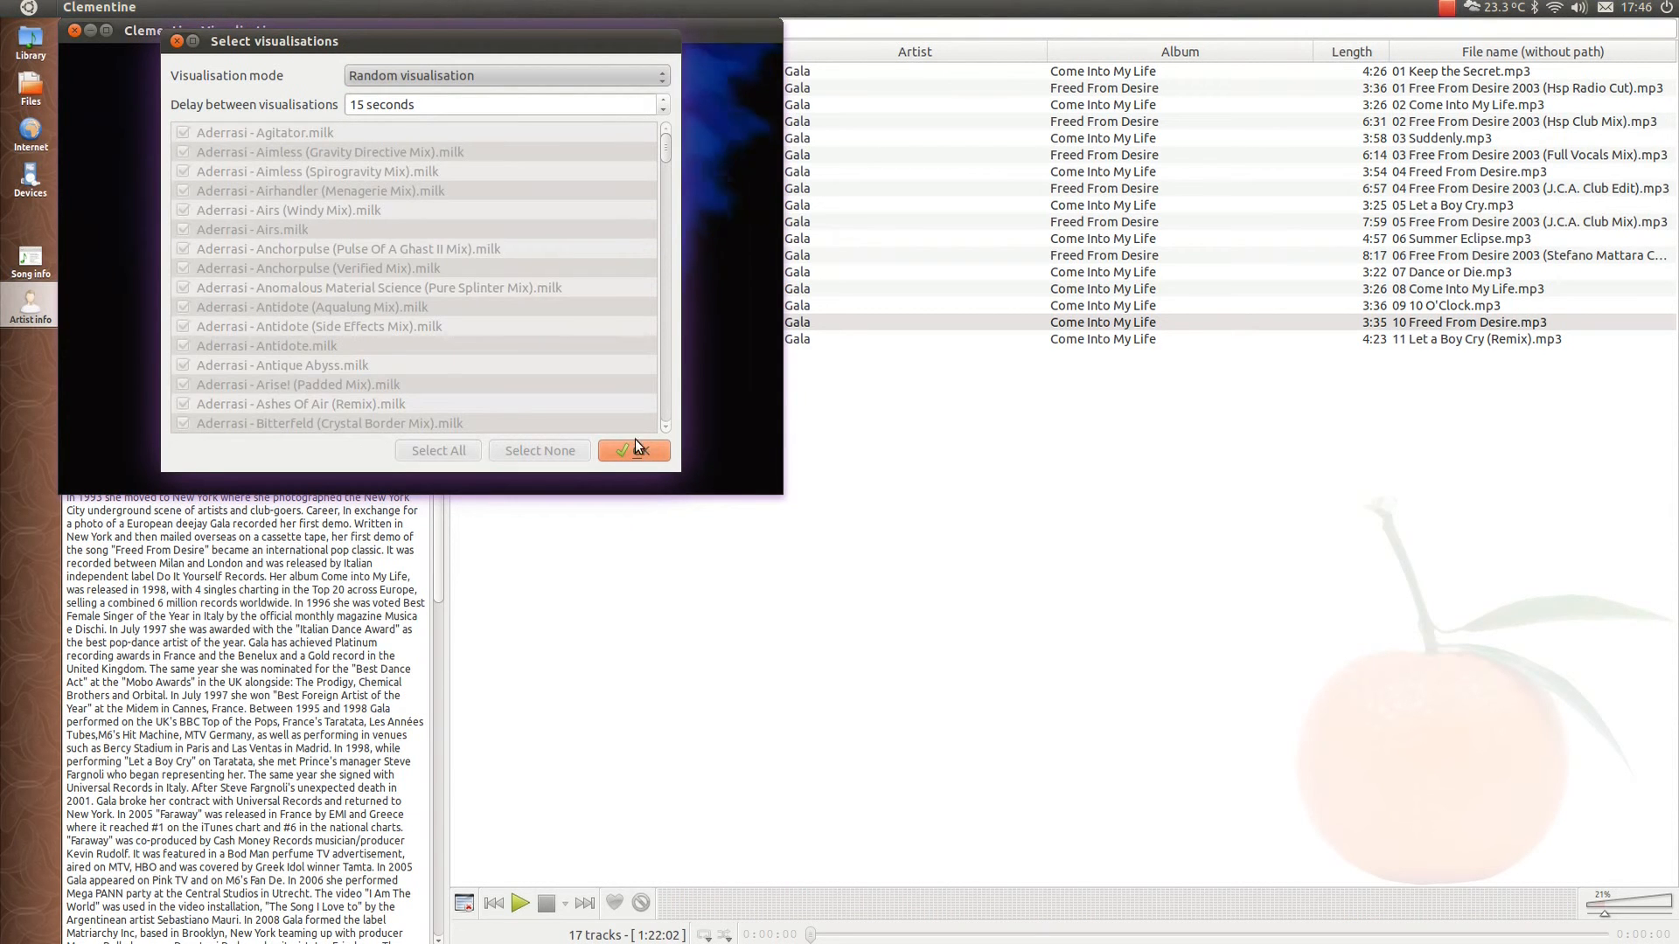
left_click(636, 449)
Leave the visualisation window and bring up the Extras menu.
right_click(287, 20)
left_click(296, 30)
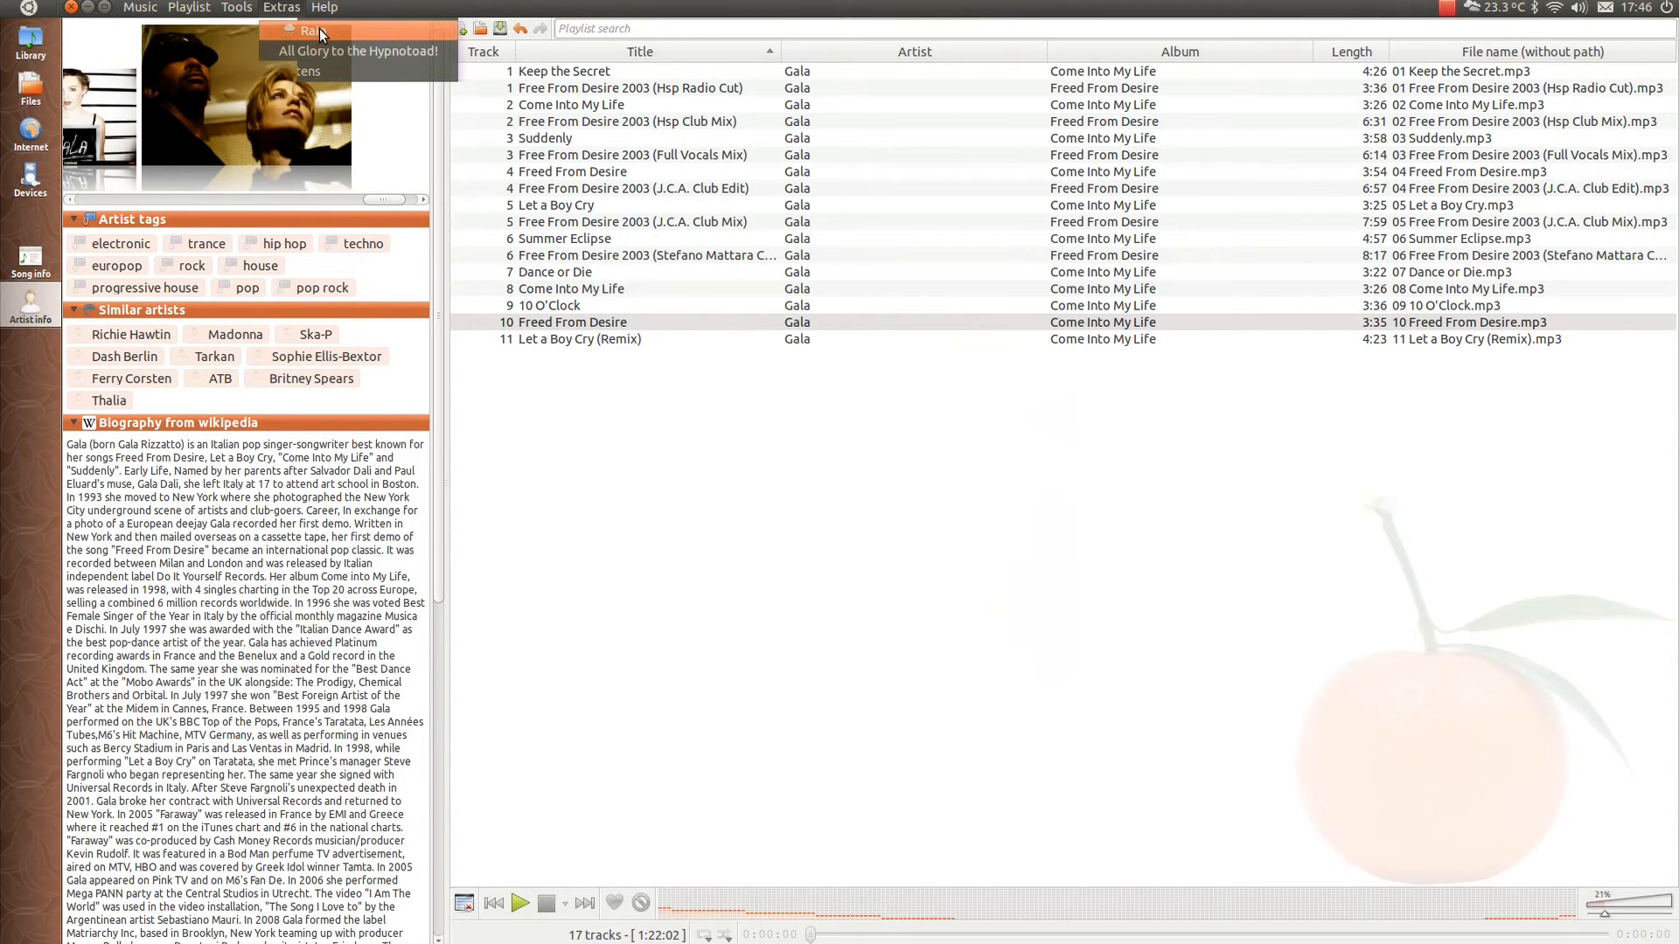
Enable the Kittens extra, play 'Free From Desire 2003 (J.C.A. Club Edit)' and skip ahead two tracks.
left_click(351, 70)
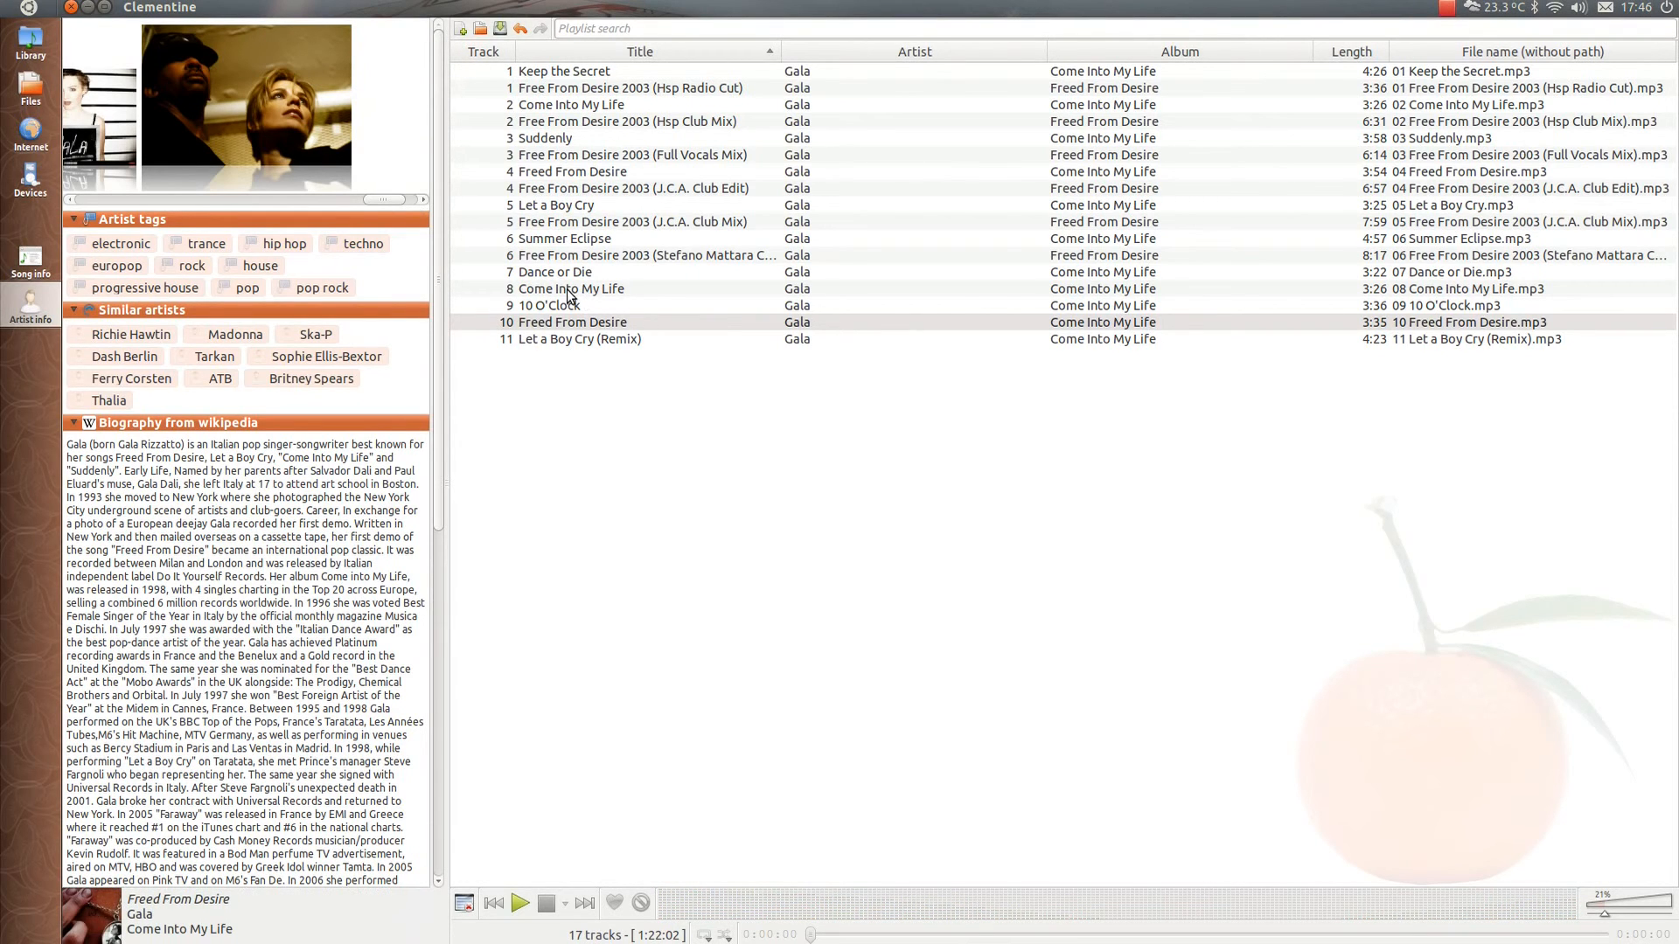
double_click(555, 188)
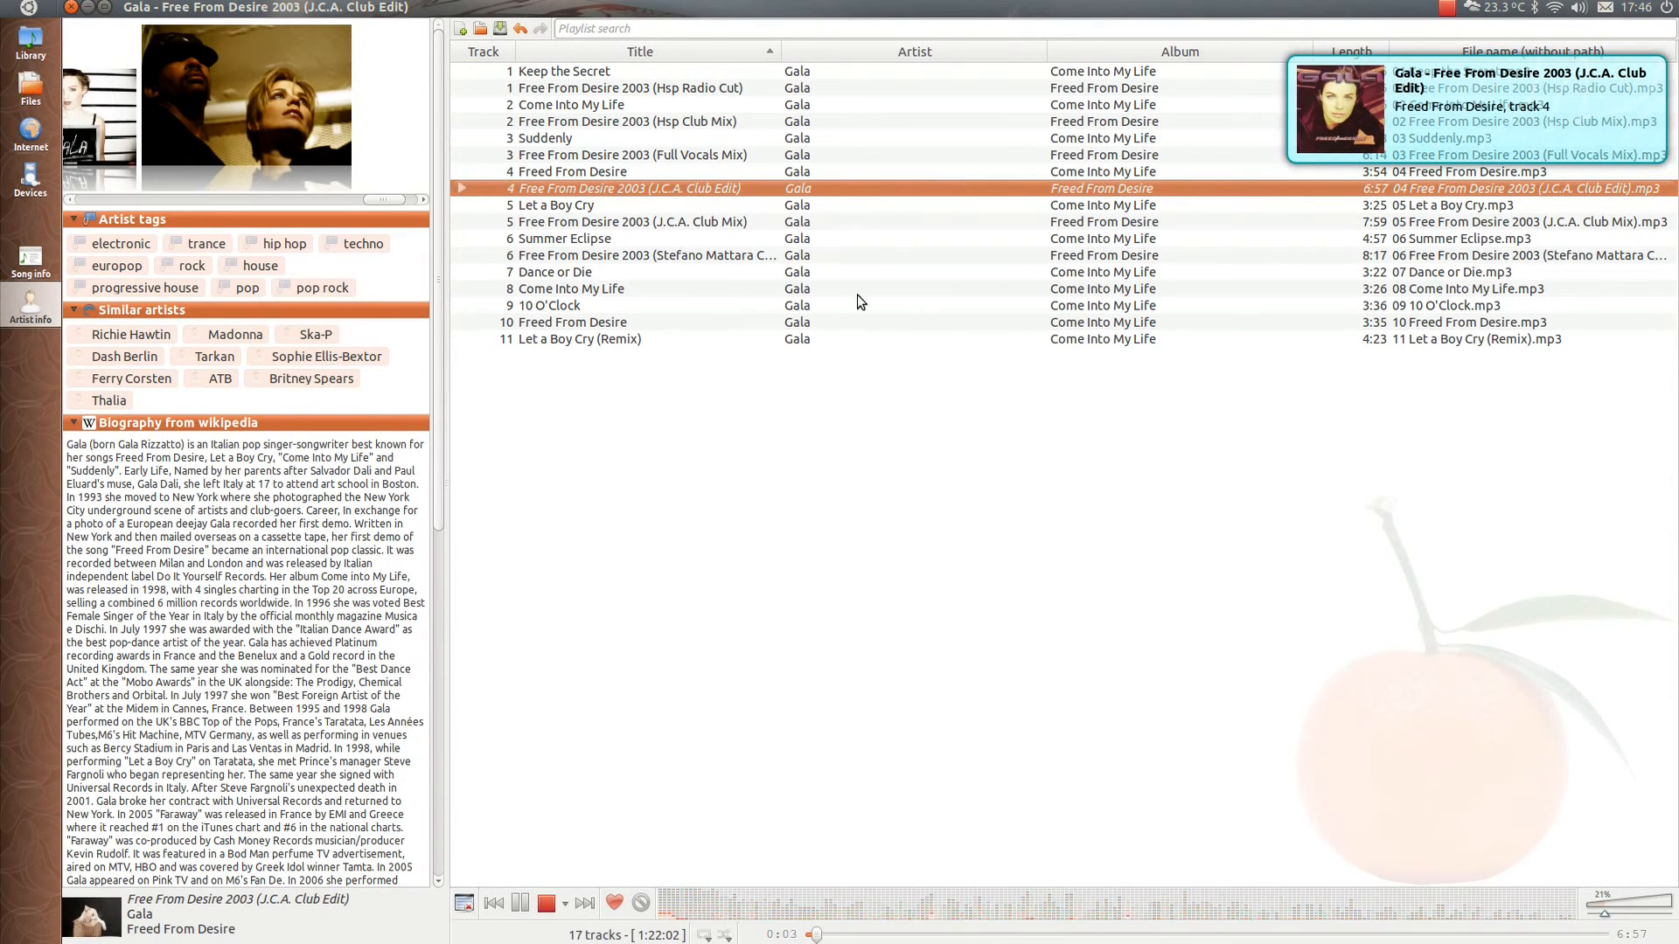
key("F8")
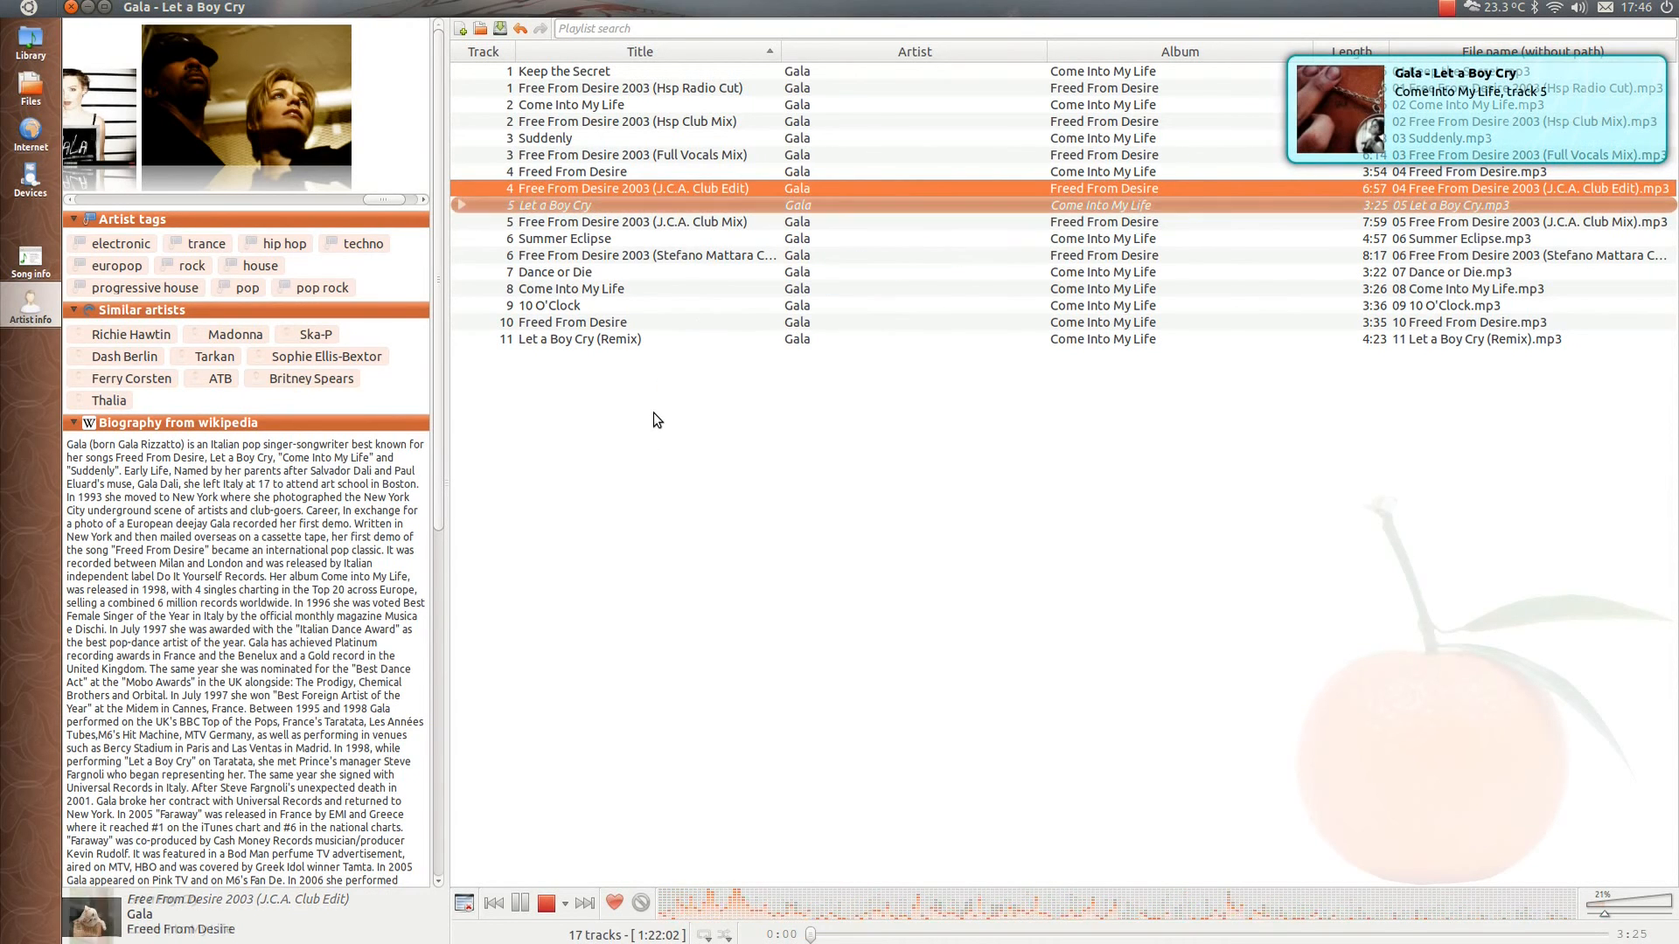
key("F8")
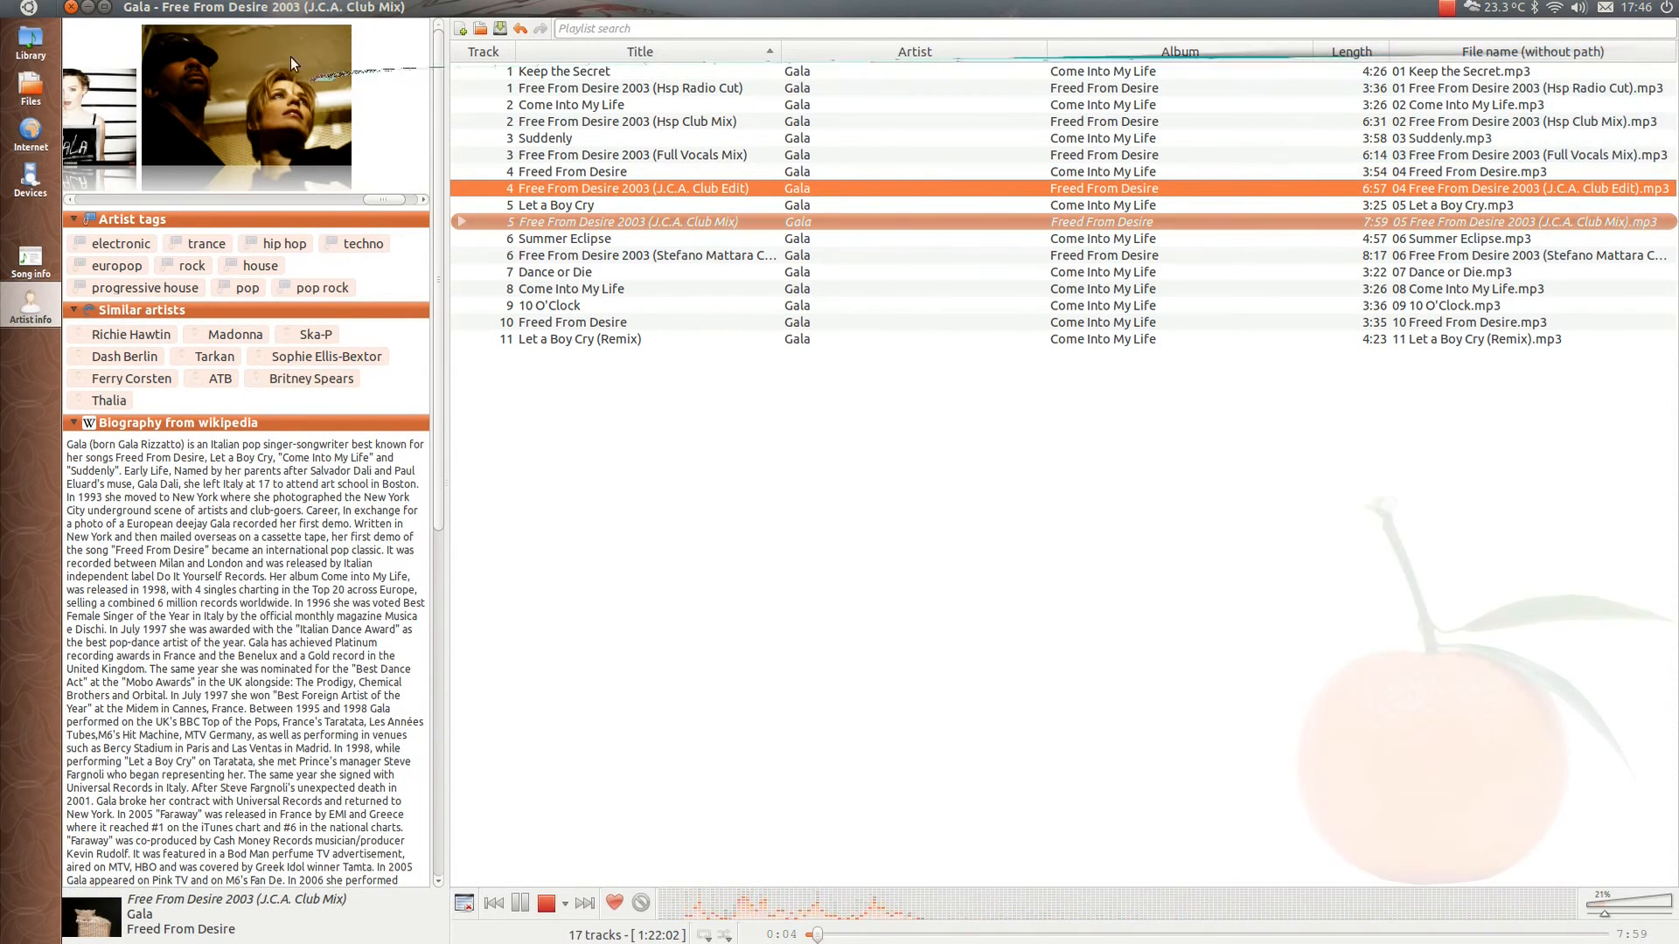
Re-select Kittens from Extras, skip one more track and stop playback.
left_click(291, 10)
left_click(293, 79)
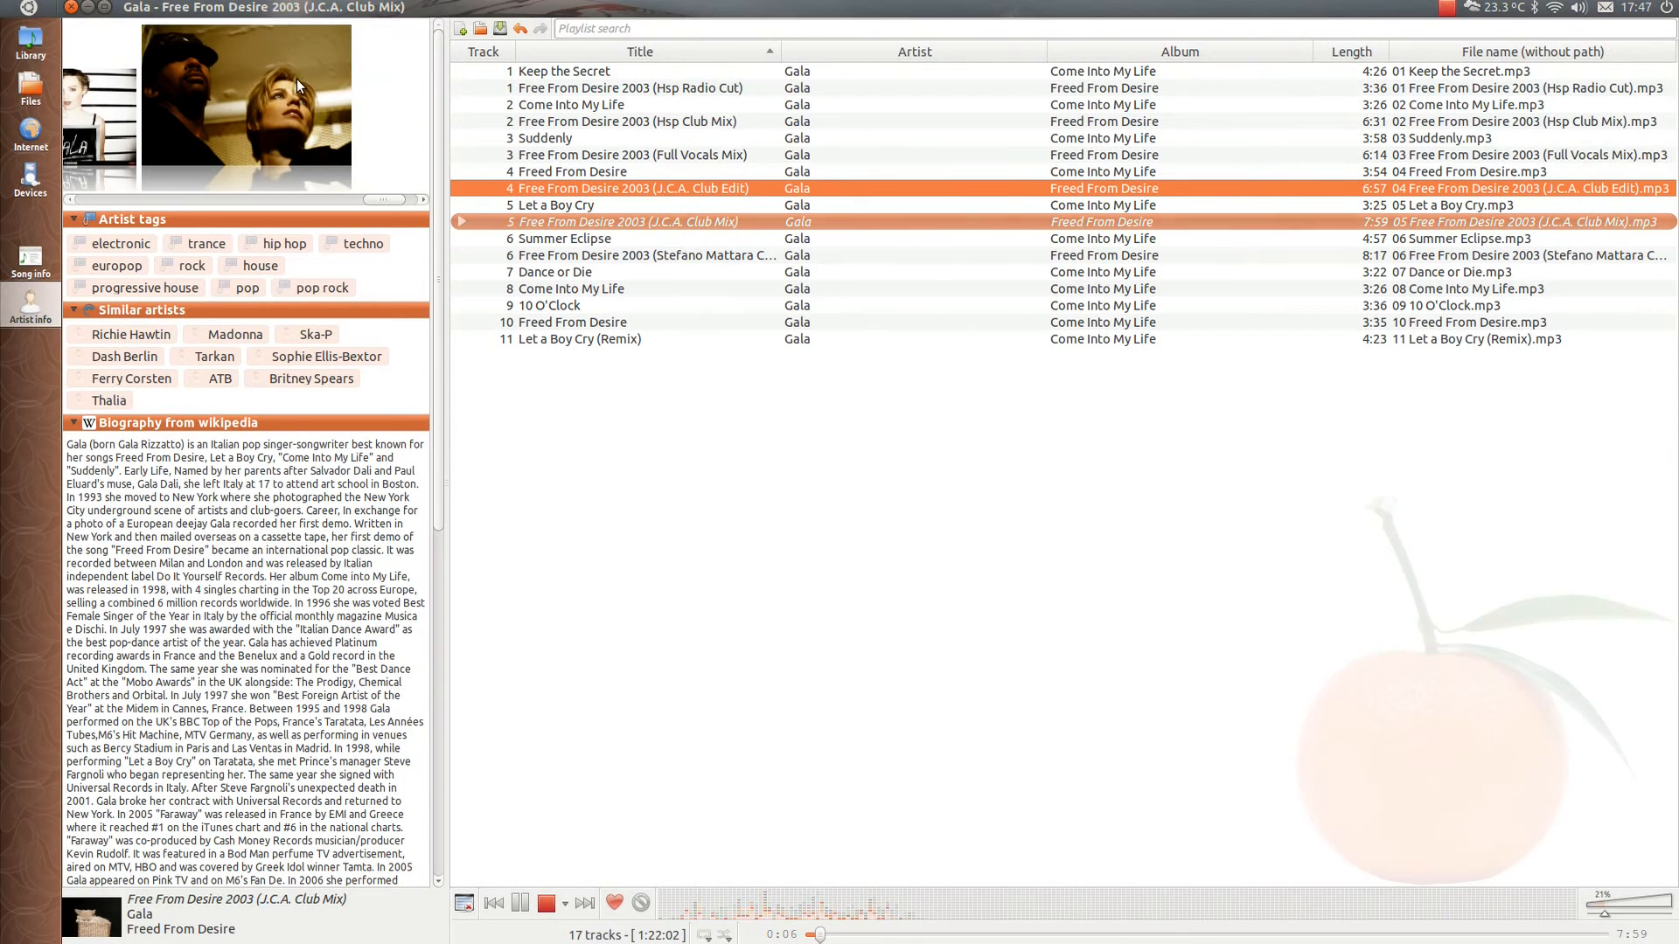
key("F8")
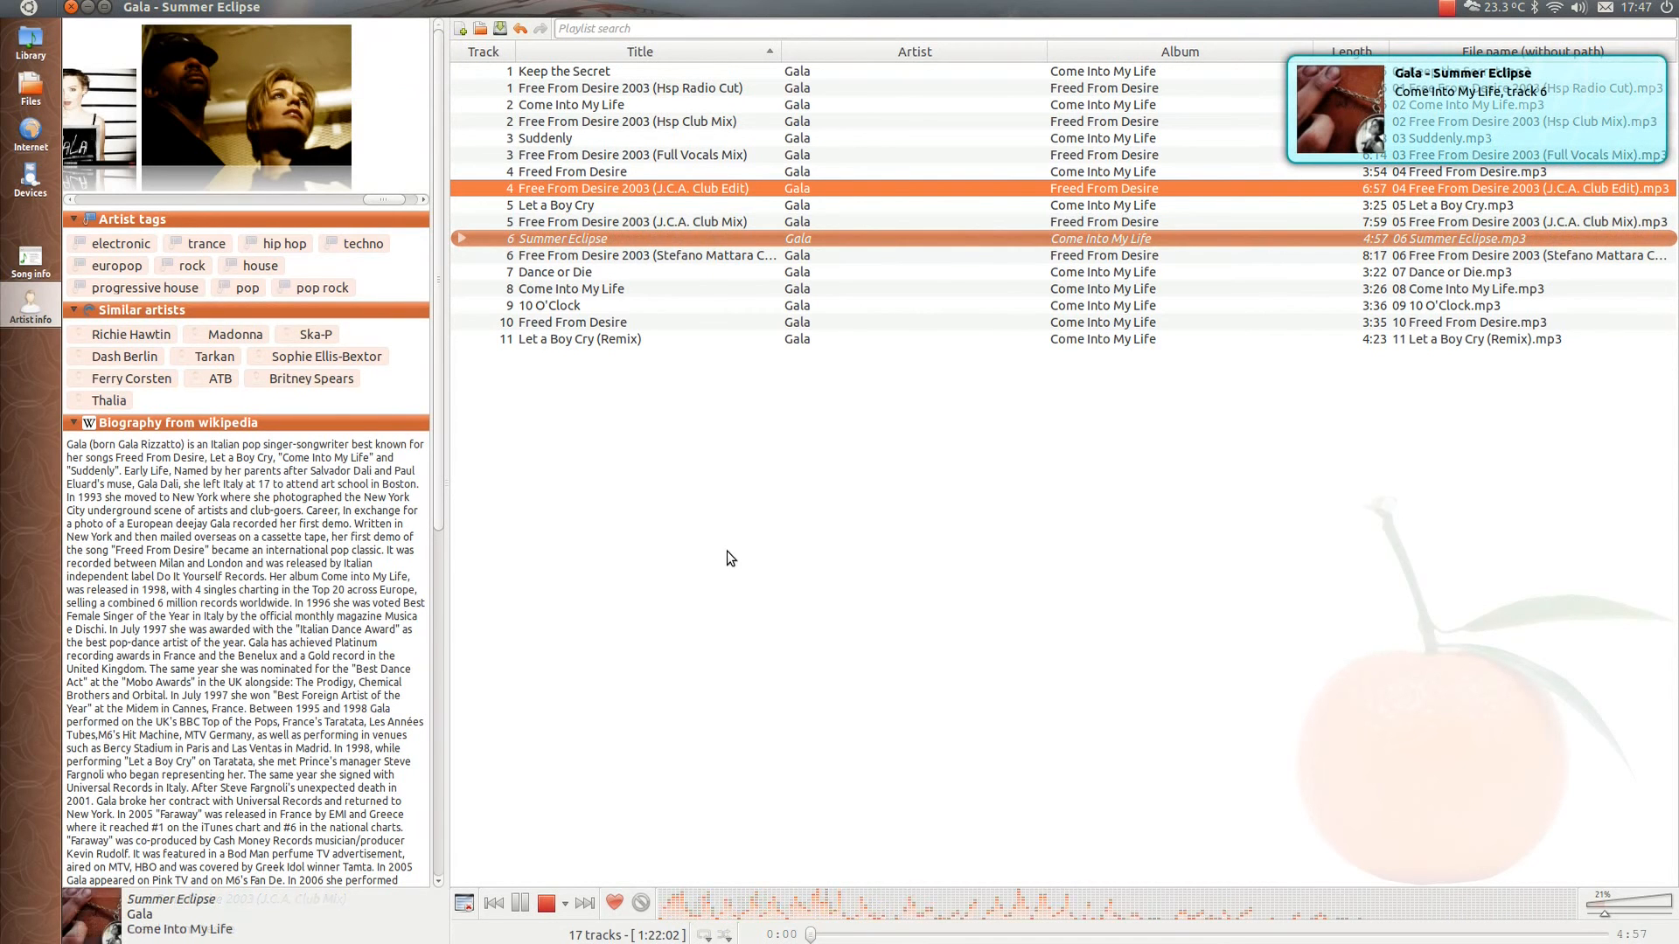
left_click(547, 906)
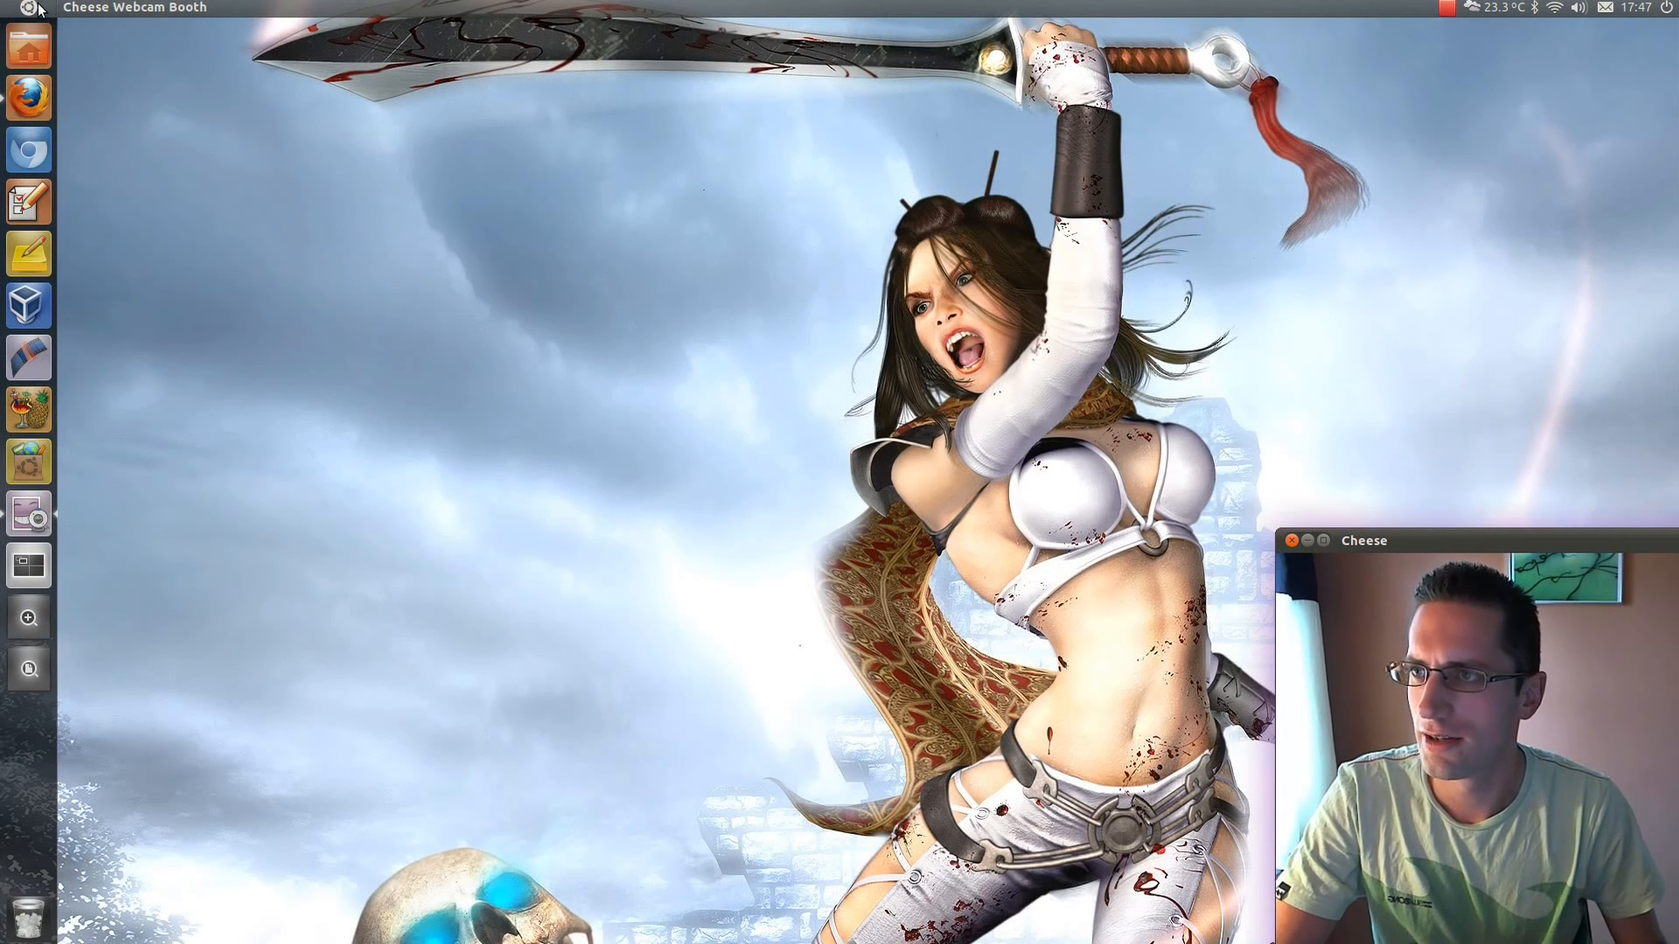
Bring up the Unity Dash to search for 'def'.
key("super")
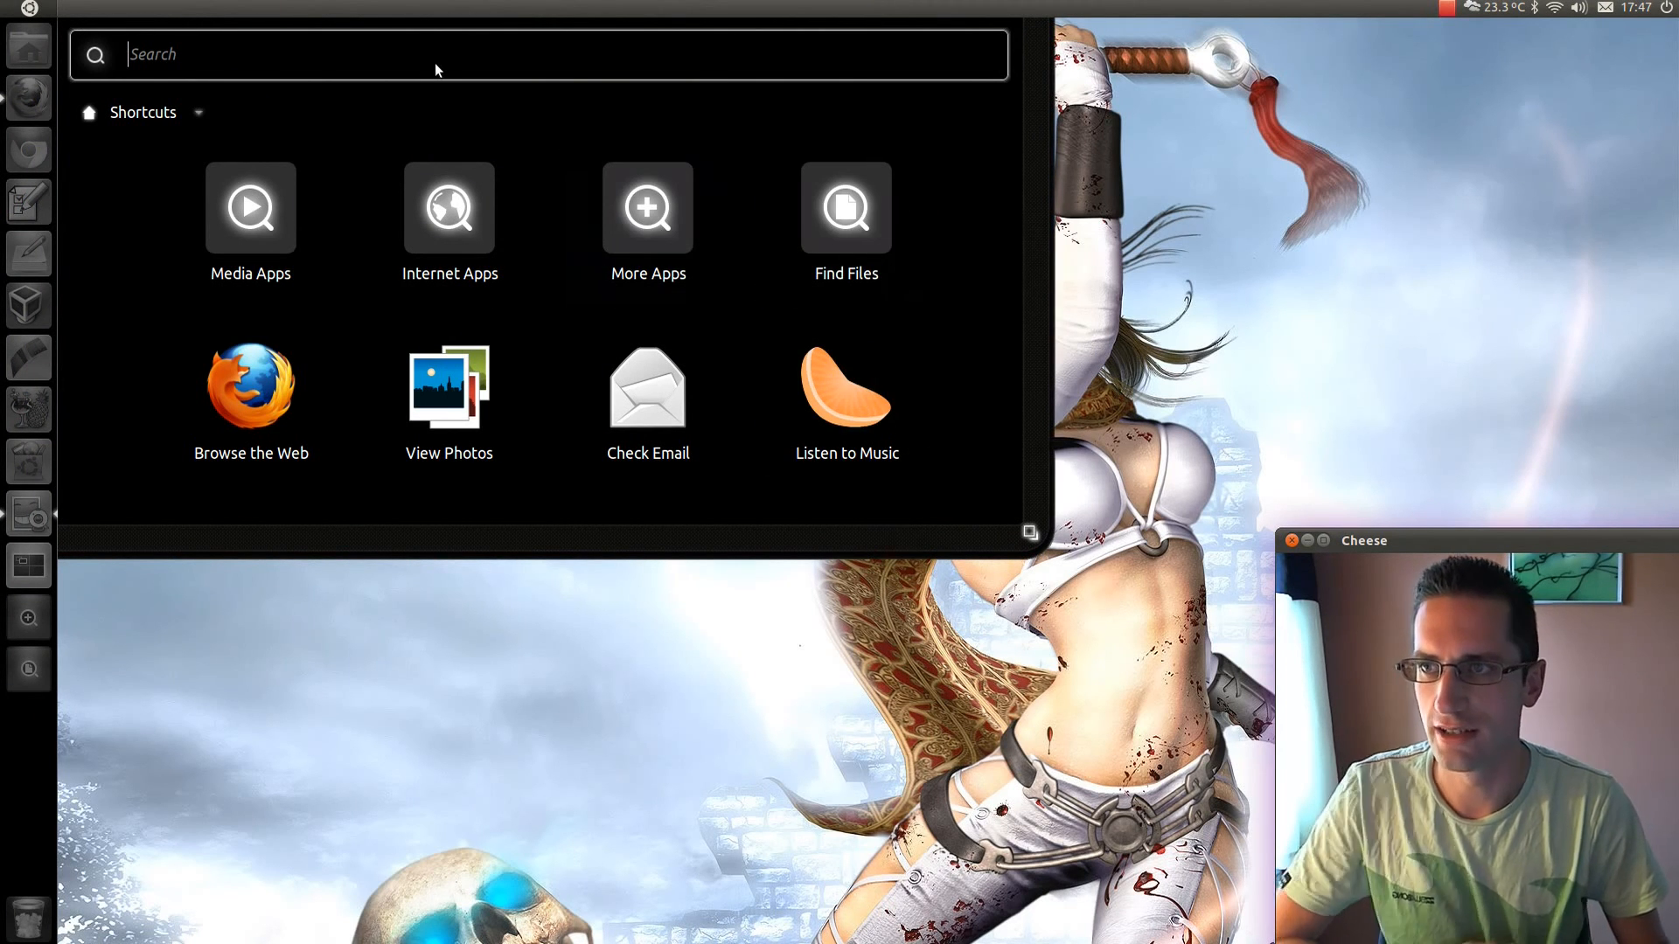
type("def")
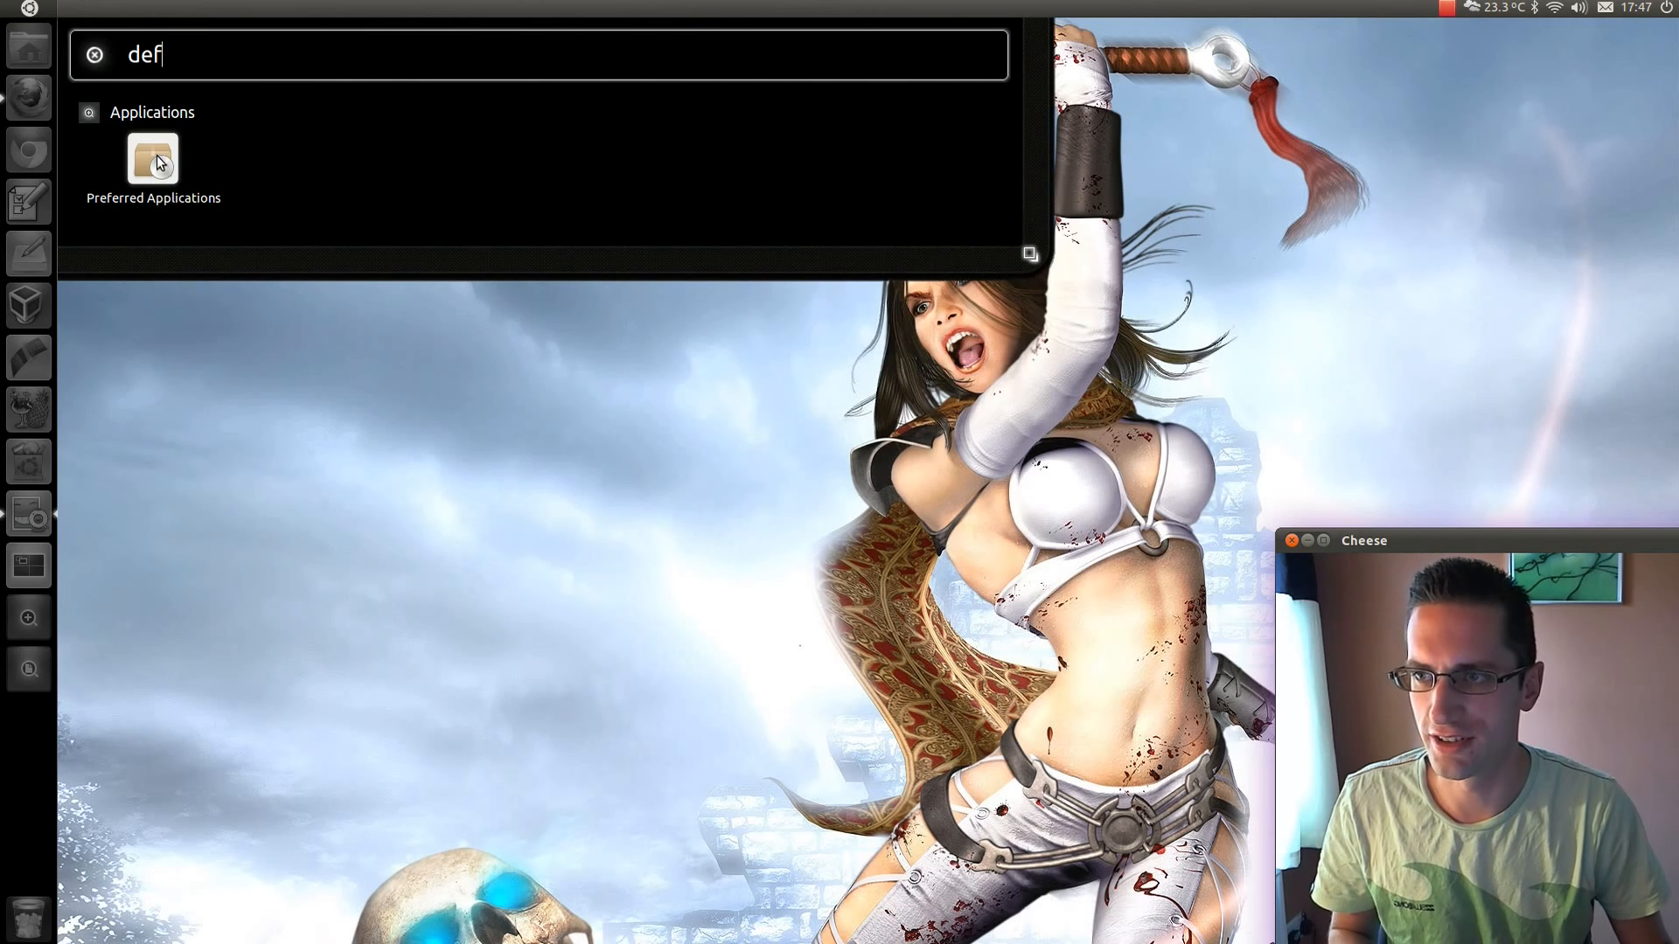
Check in Preferred Applications that the Multimedia player command is 'clementine', then close it.
left_click(156, 155)
left_click(734, 322)
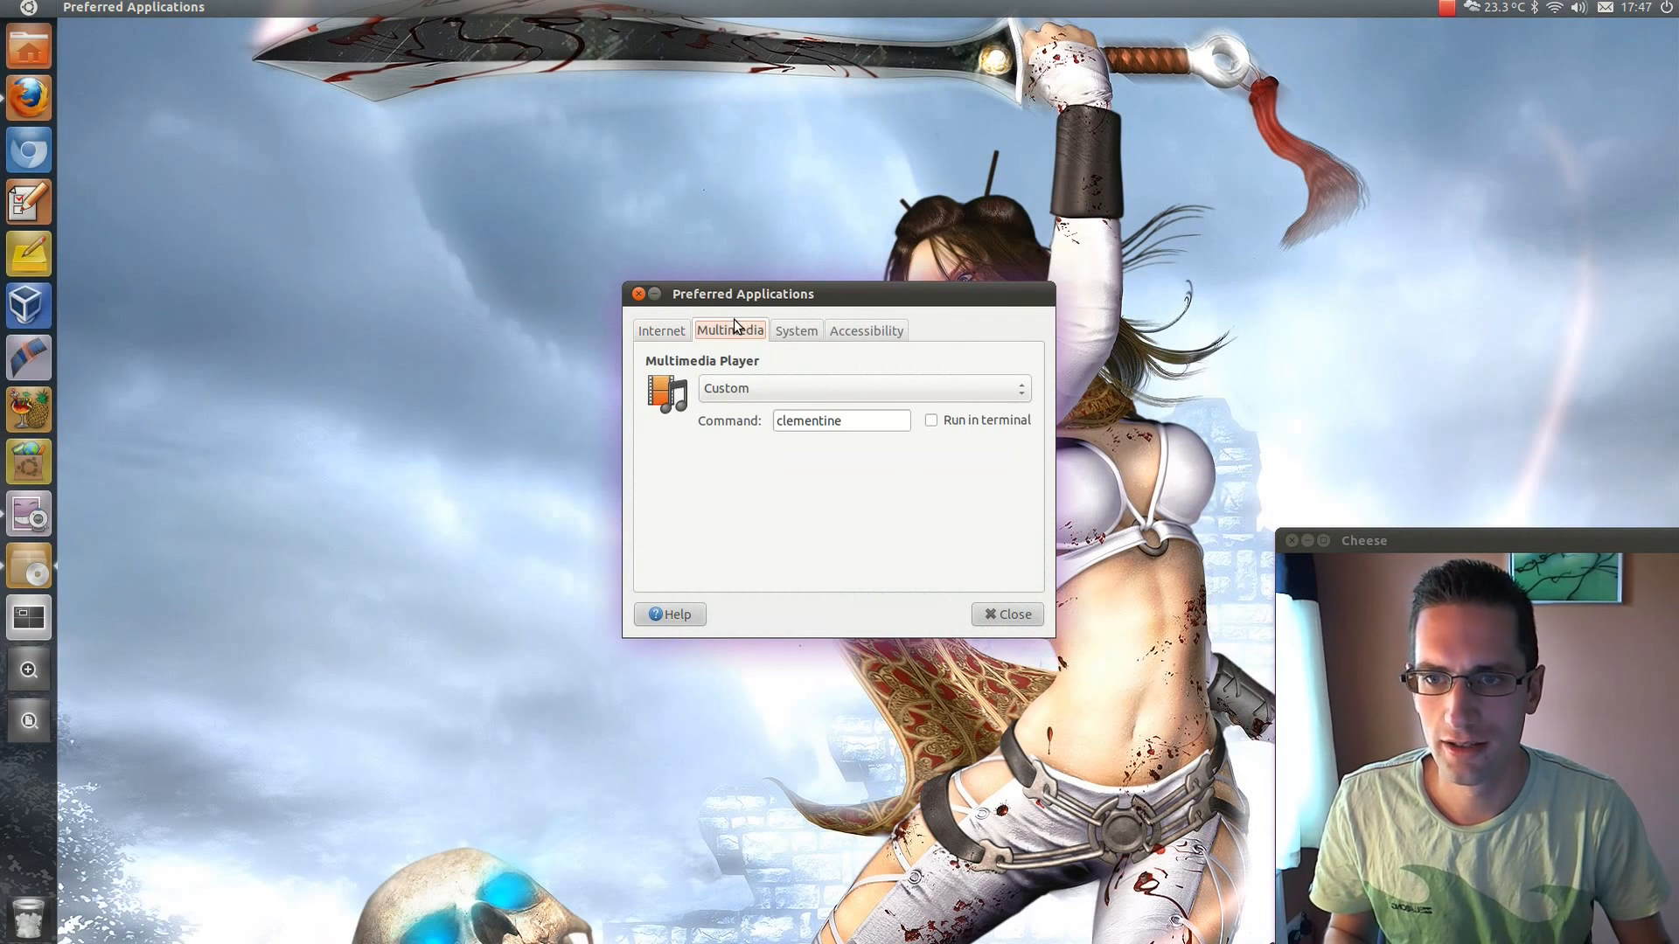
double_click(853, 420)
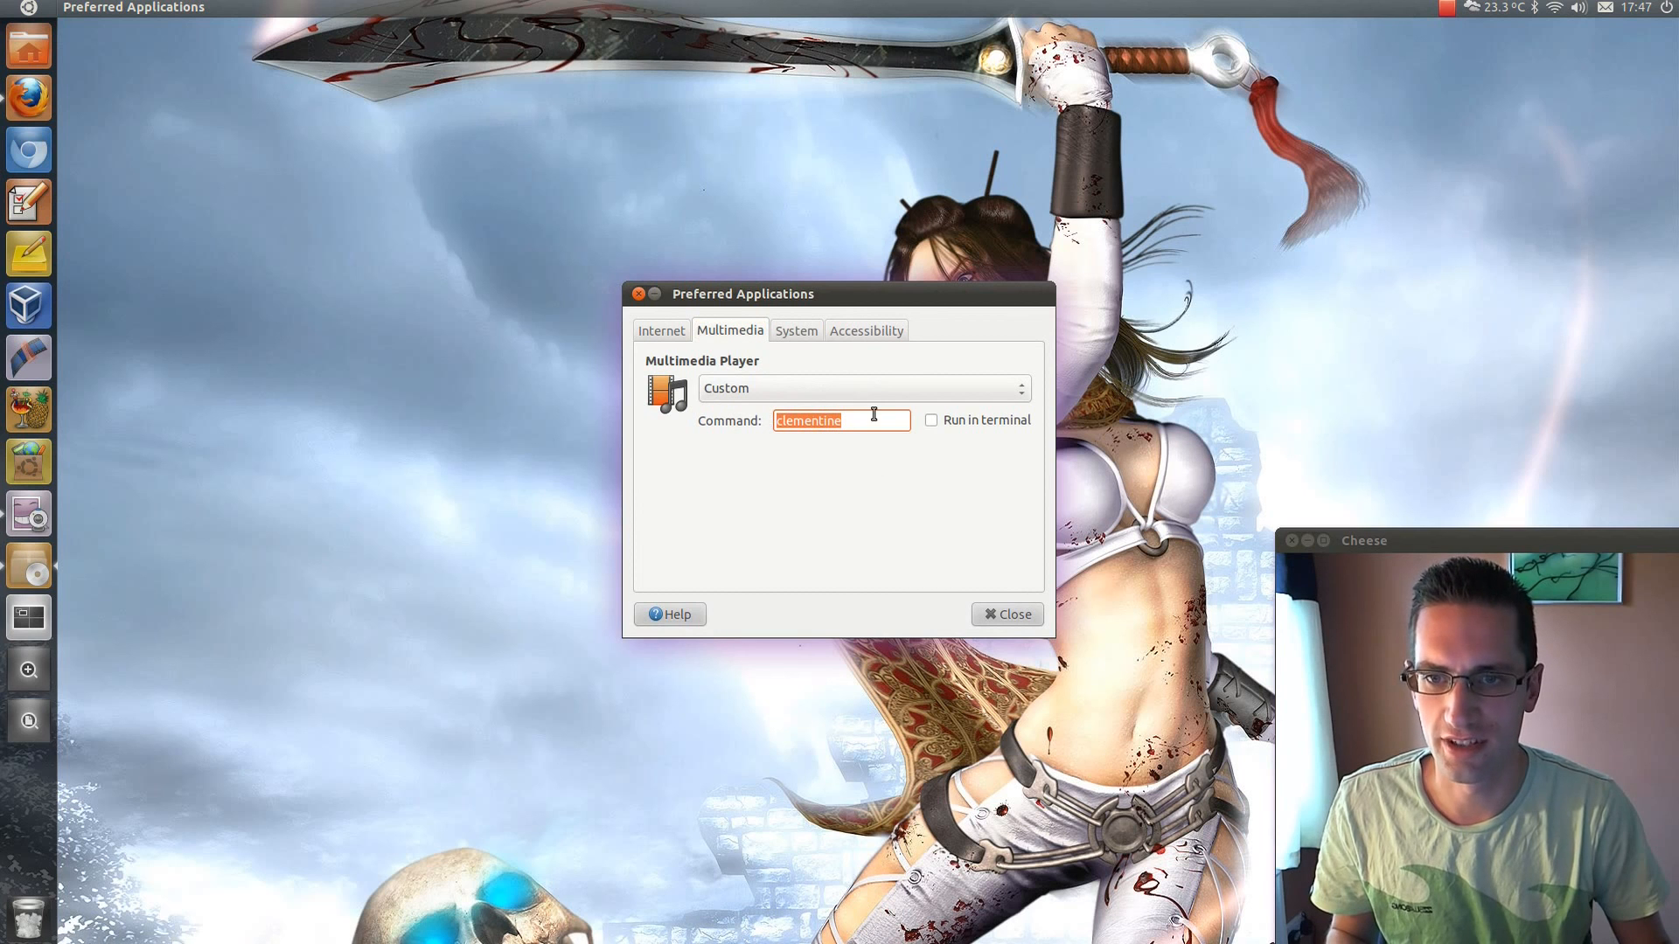
left_click(1007, 615)
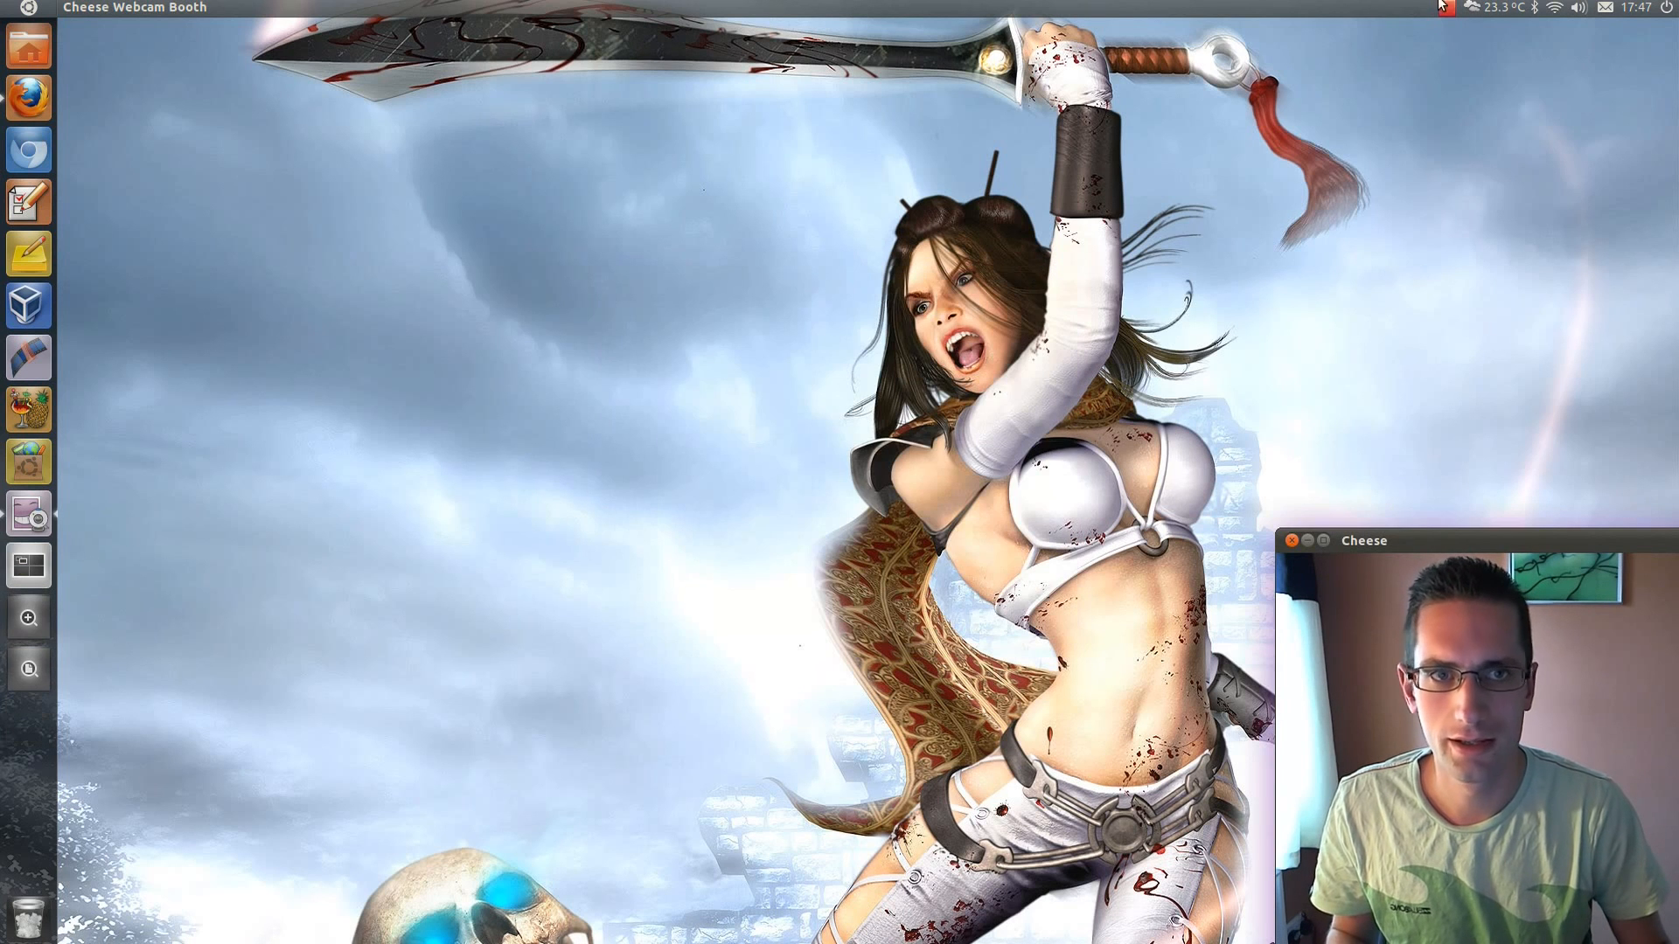
left_click(1578, 8)
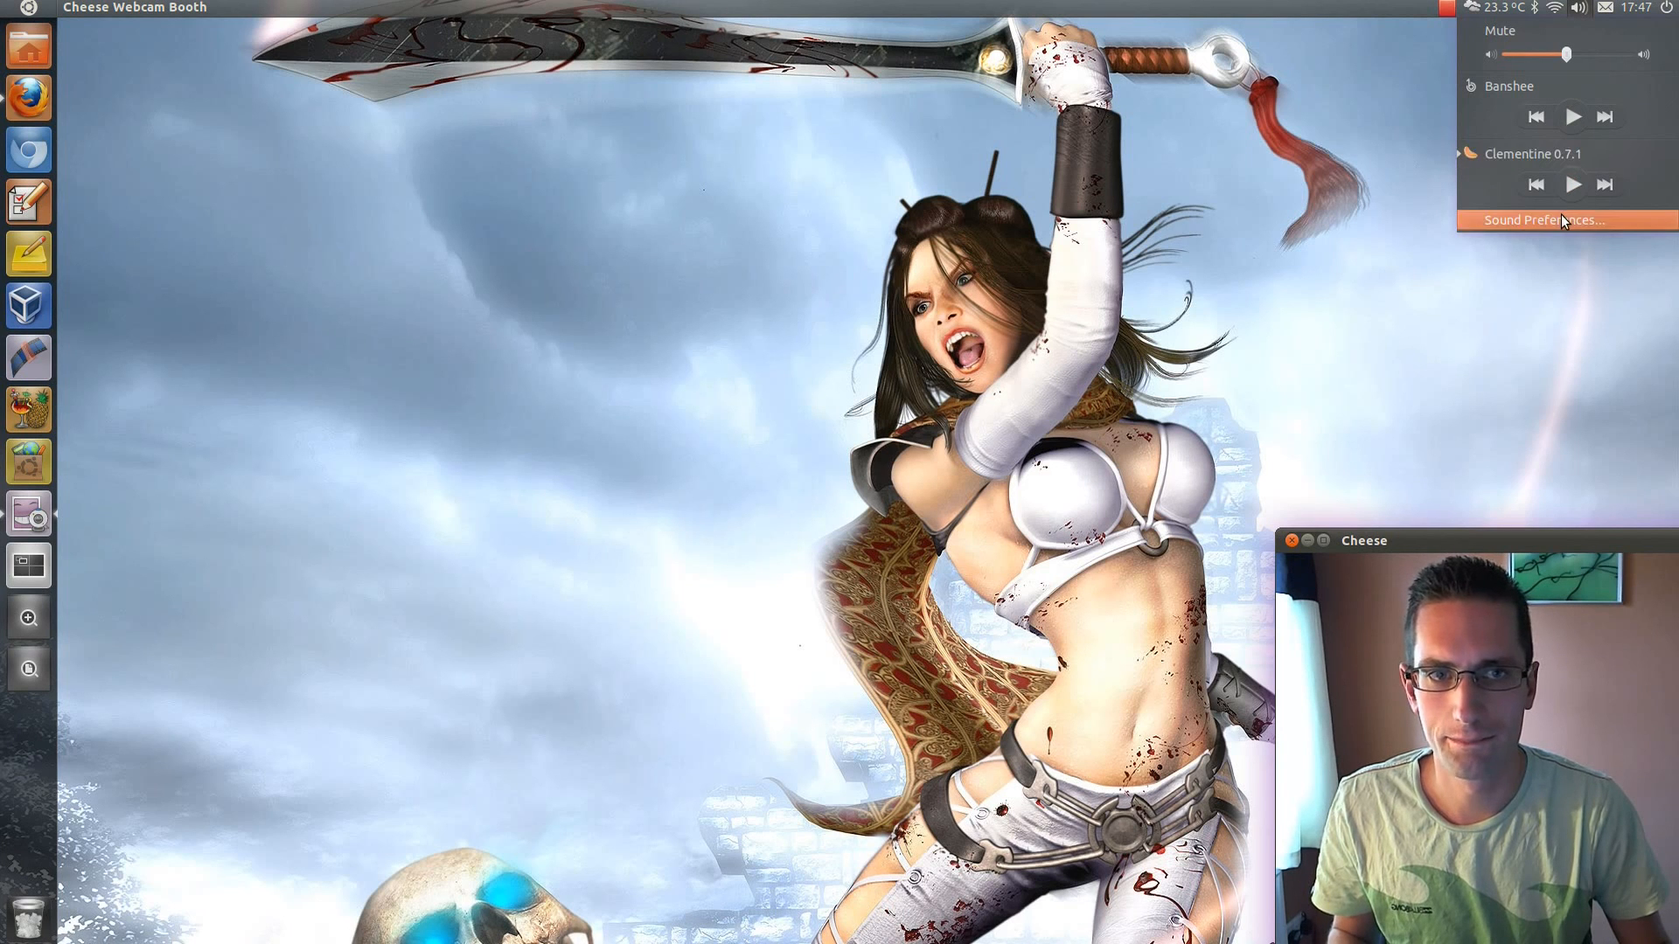
left_click(1184, 272)
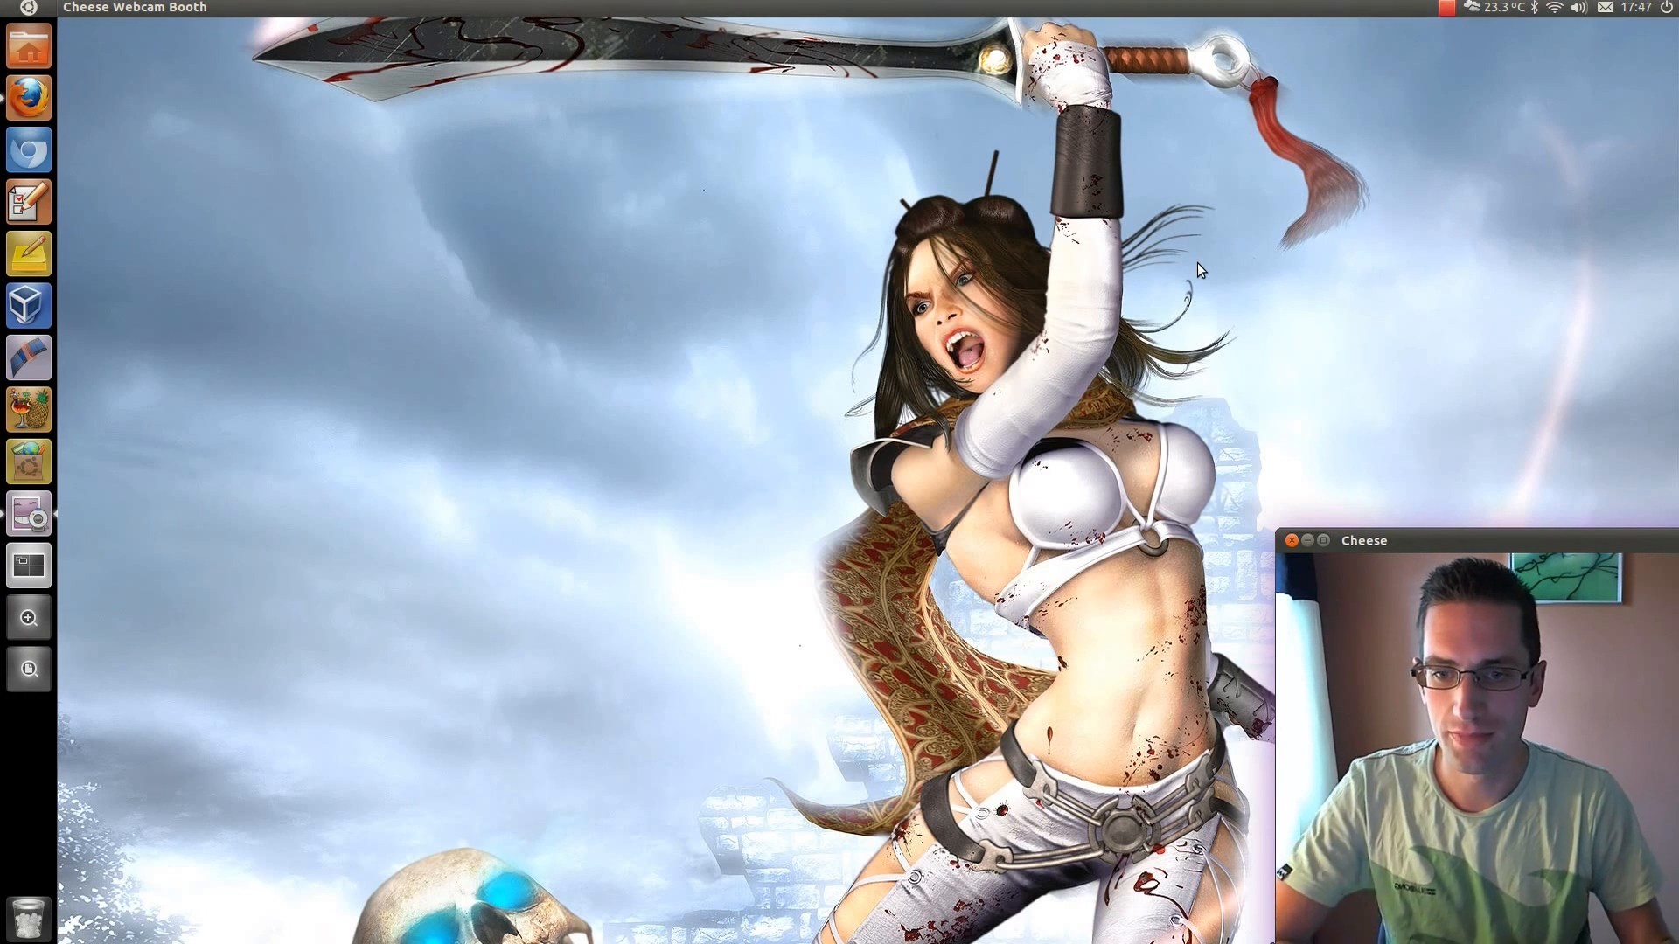